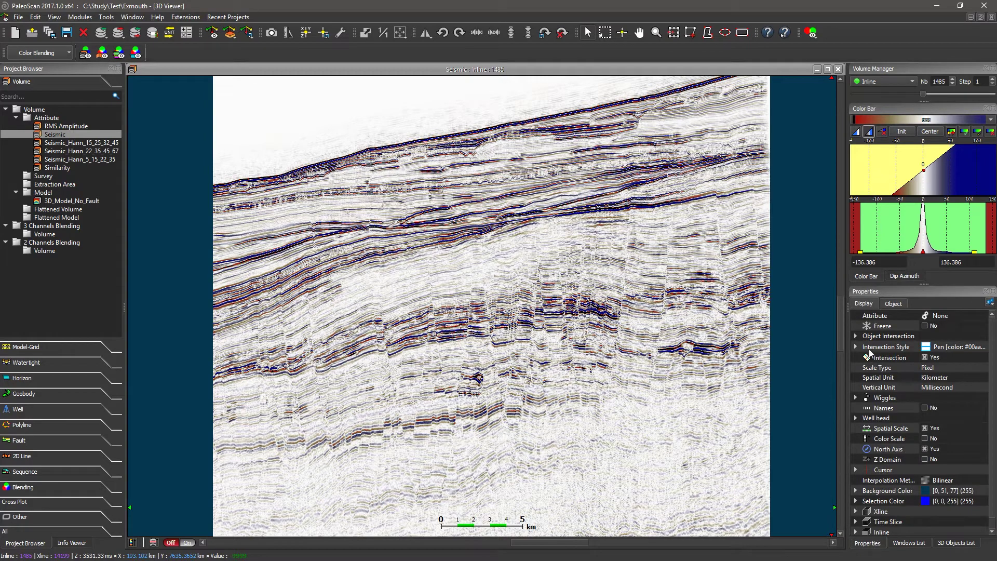
Apply the RMS Amplitude attribute to the displayed seismic inline
left_click(880, 320)
left_click(935, 316)
left_click(935, 316)
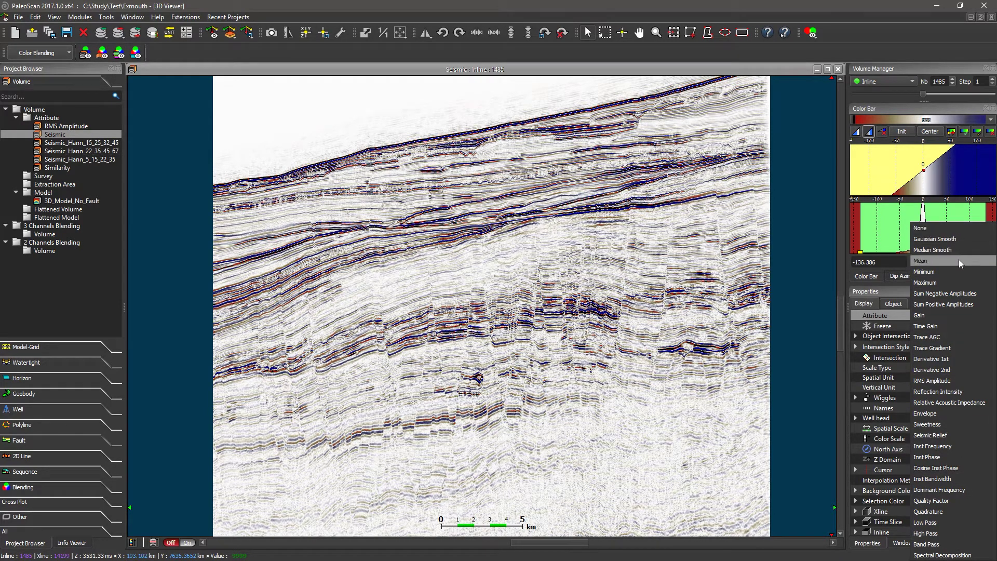
left_click(949, 380)
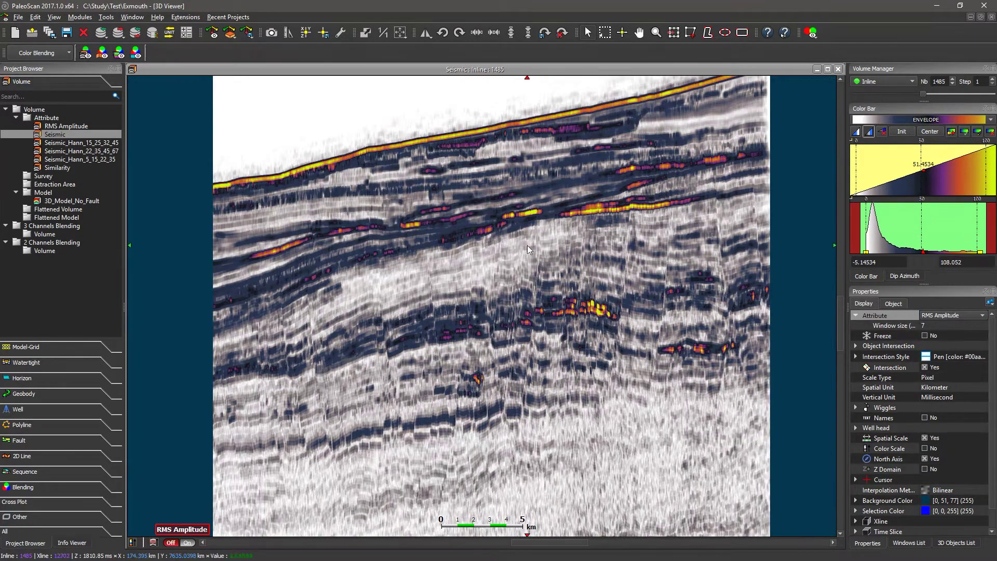
Try larger RMS Amplitude window sizes such as 23 and 31, and finish with a window size of 3
left_click(930, 325)
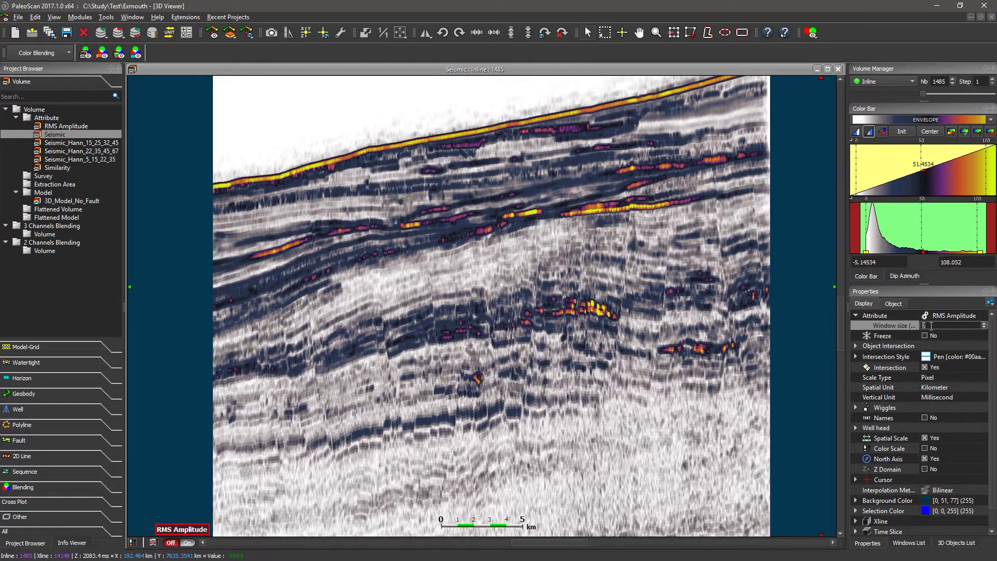
type("23")
key("Return")
type("31")
key("Return")
type("23")
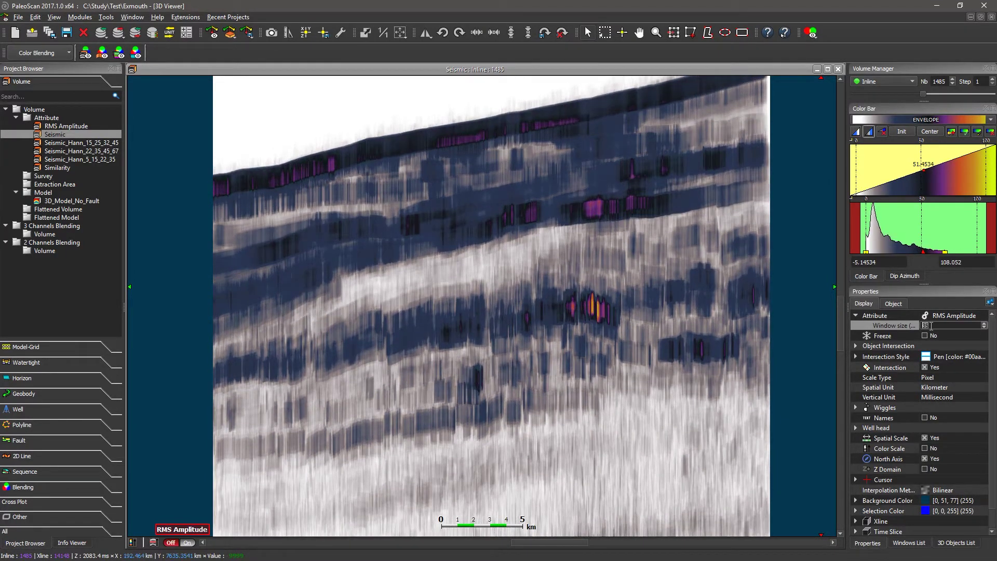
key("Return")
type("5")
key("Return")
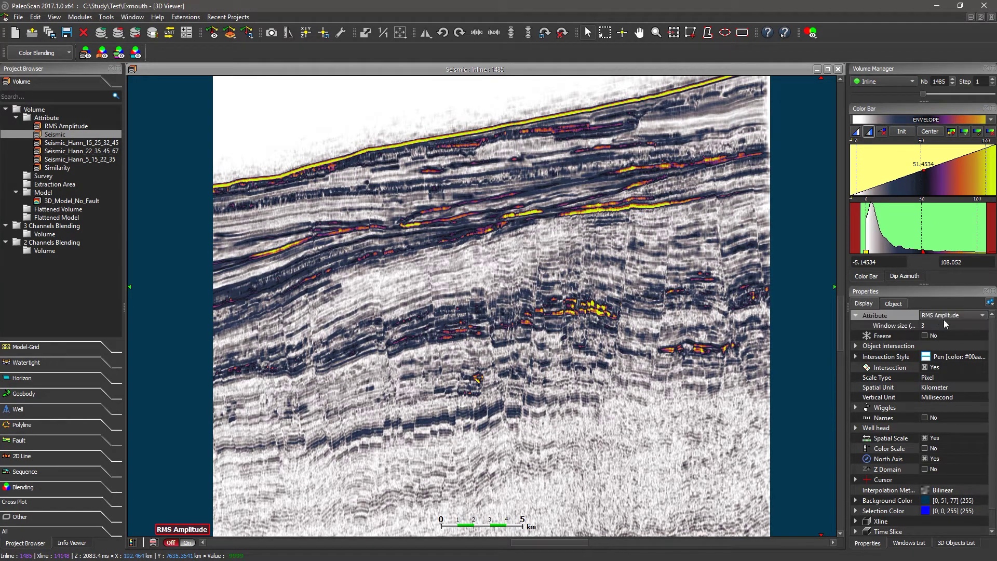
Change the displayed attribute to Low Pass and set its filter type to Cosine
left_click(944, 315)
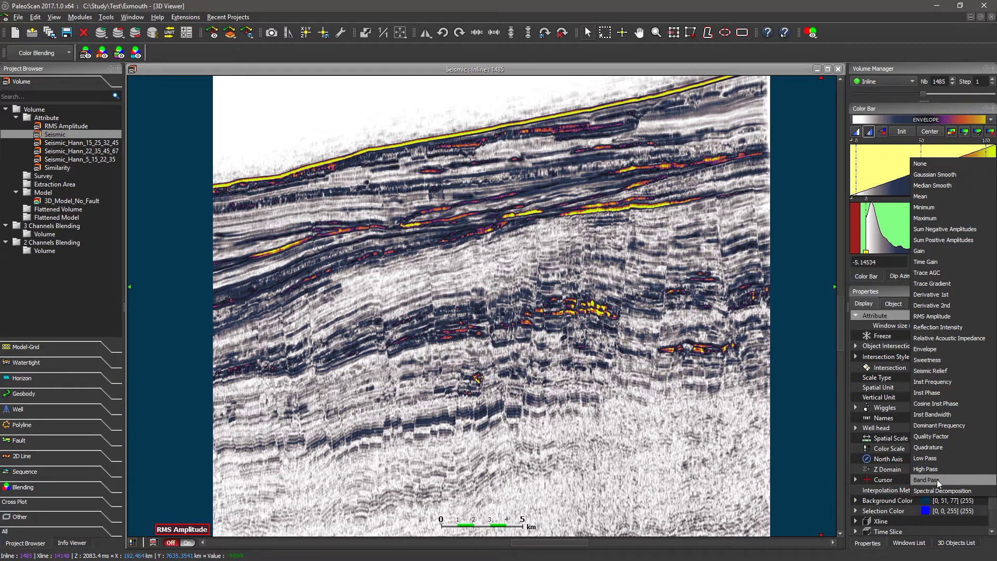
left_click(932, 459)
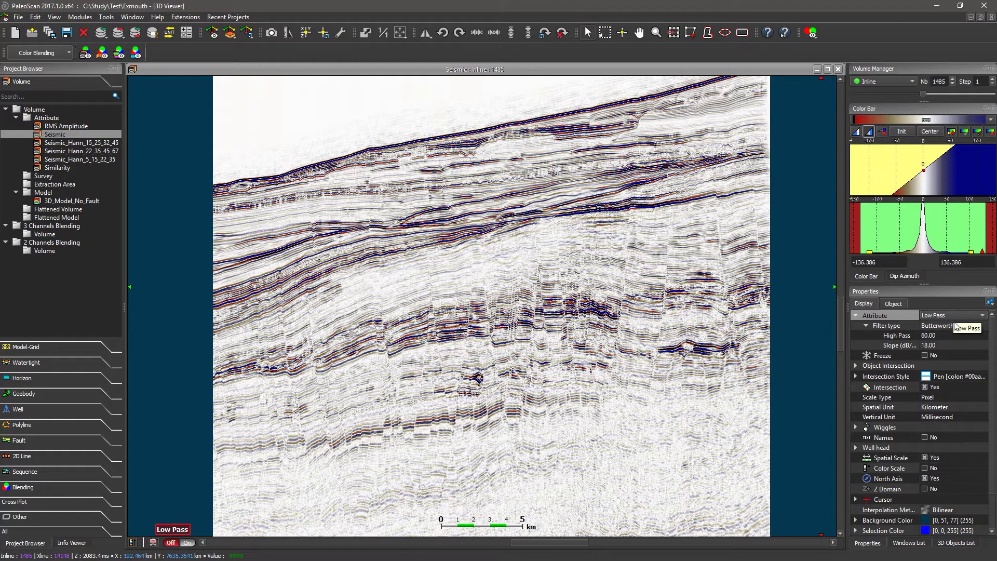
left_click(955, 326)
left_click(954, 326)
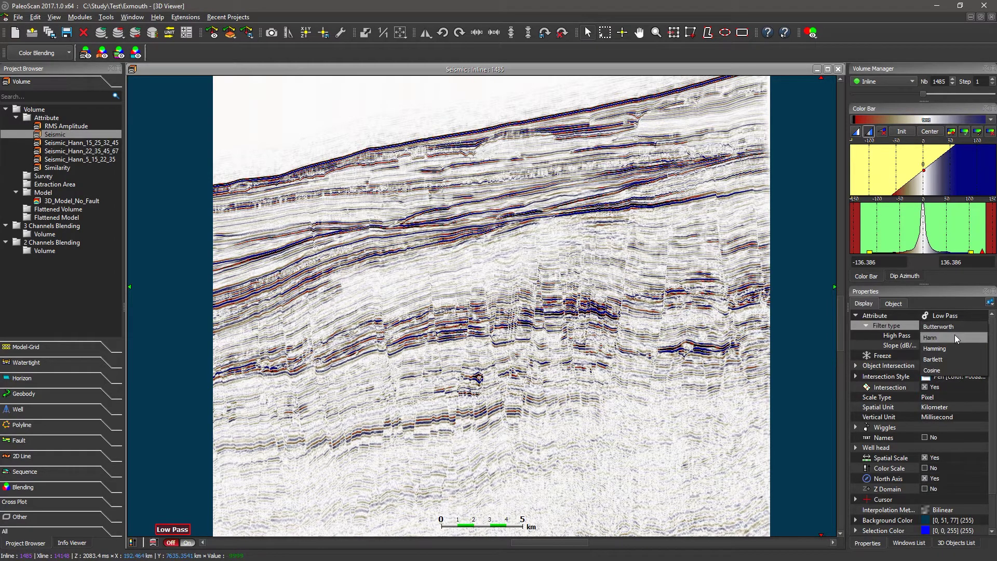
left_click(953, 369)
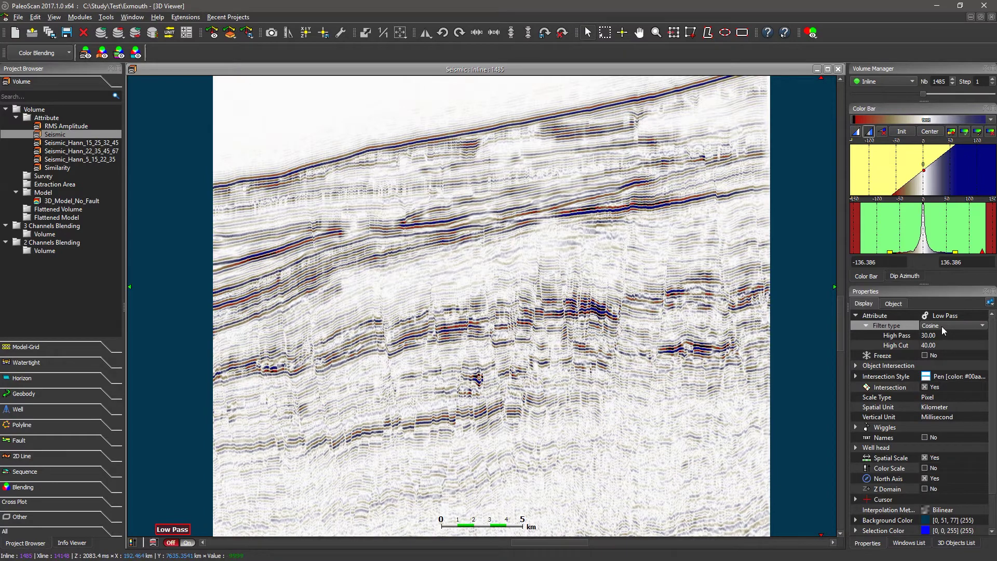
left_click(917, 346)
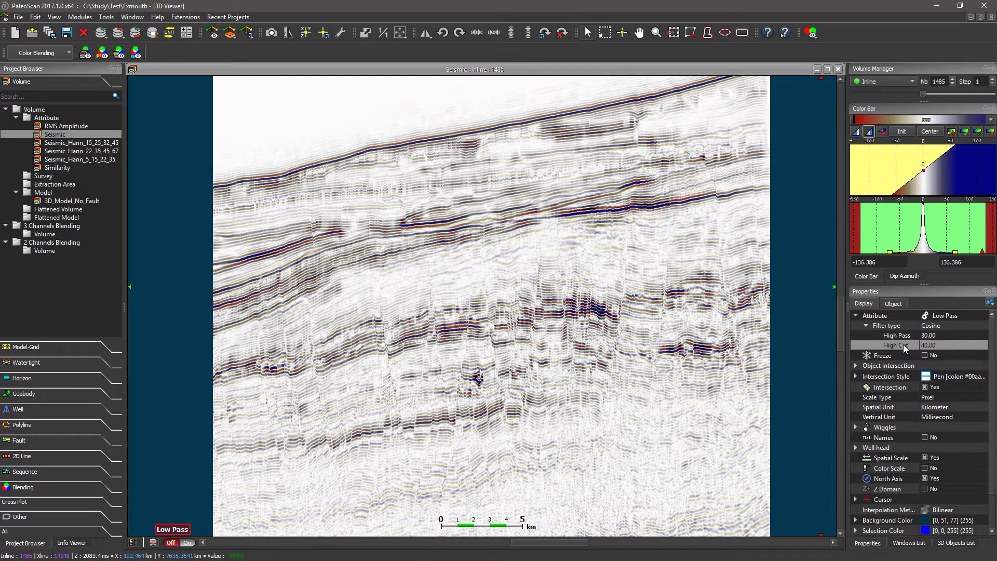
Switch the displayed attribute to Band Pass and set its filter type to Ricker
left_click(941, 317)
left_click(942, 317)
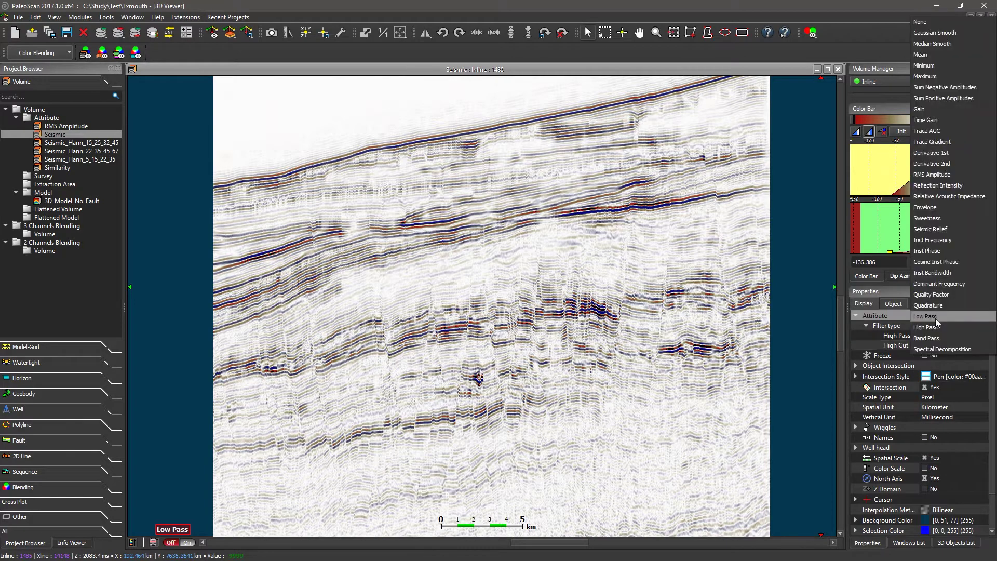
left_click(939, 339)
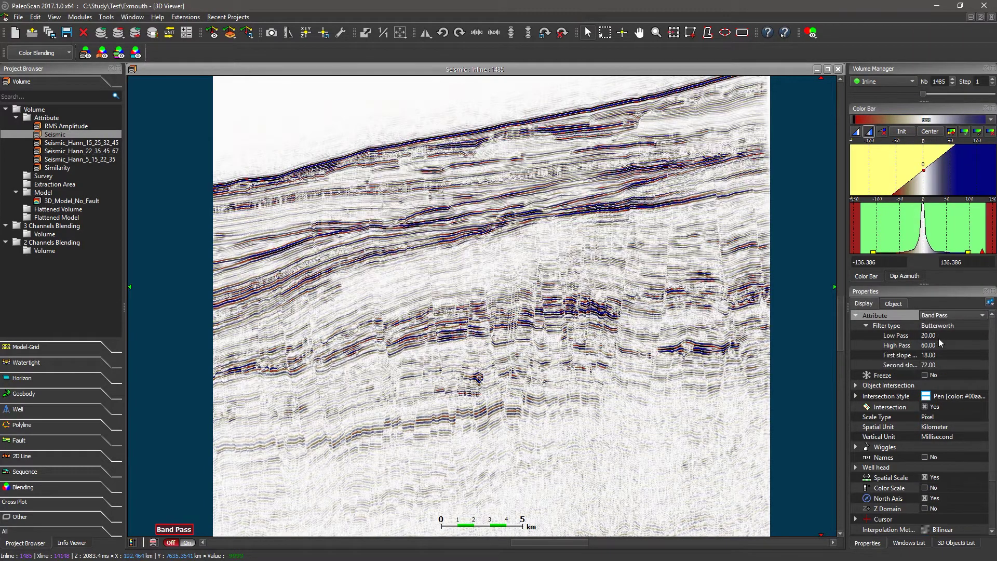
left_click(959, 324)
left_click(959, 325)
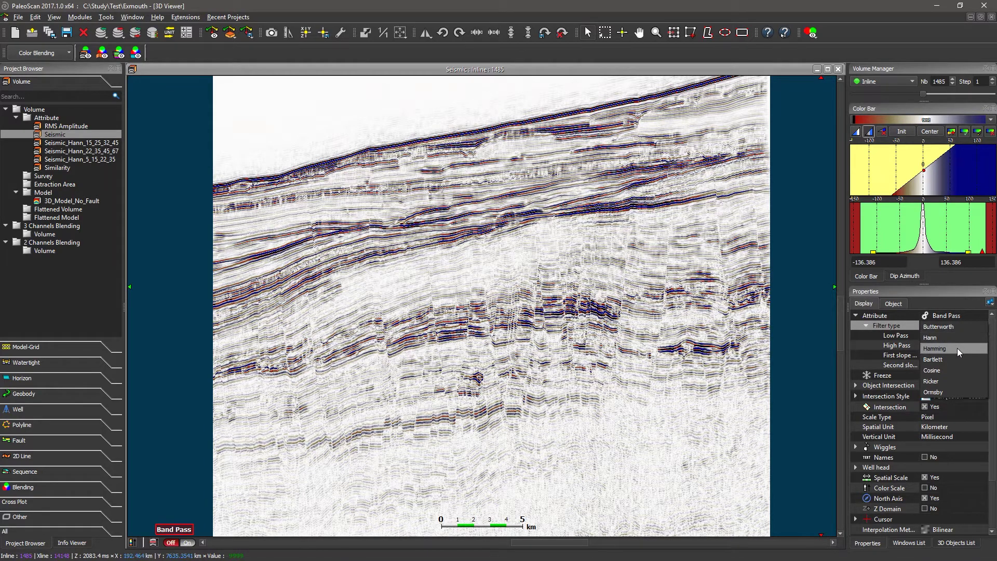
left_click(944, 381)
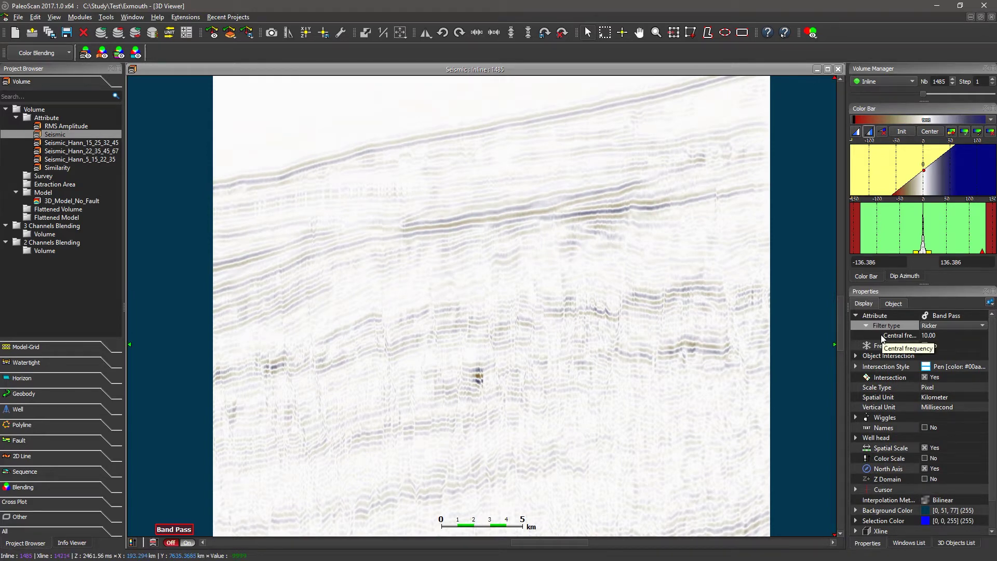
Vary the Ricker filter's central frequency between about 6 and 18, and leave it at 9
left_click(931, 336)
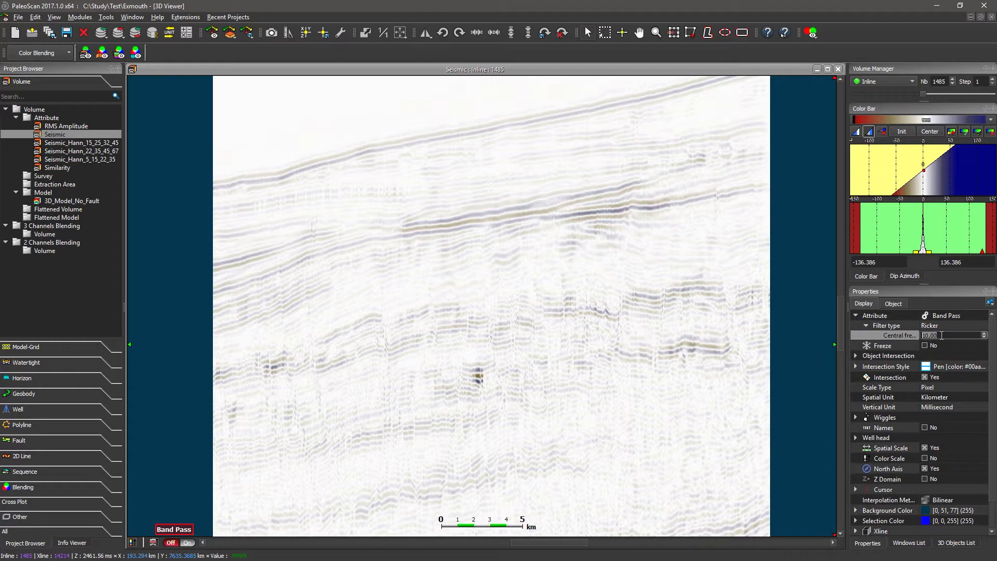
scroll(942, 336, "down", 5)
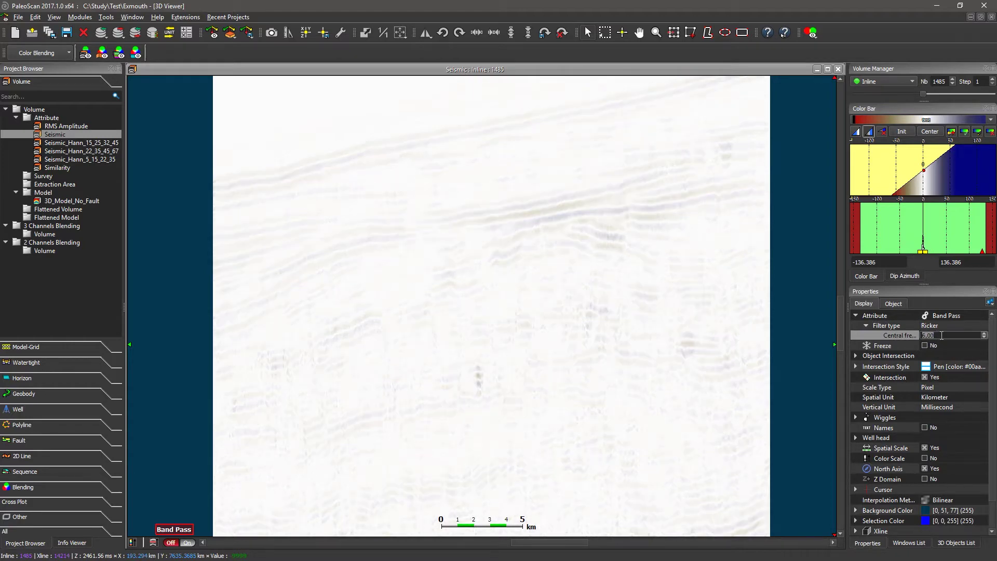
scroll(942, 336, "up", 5)
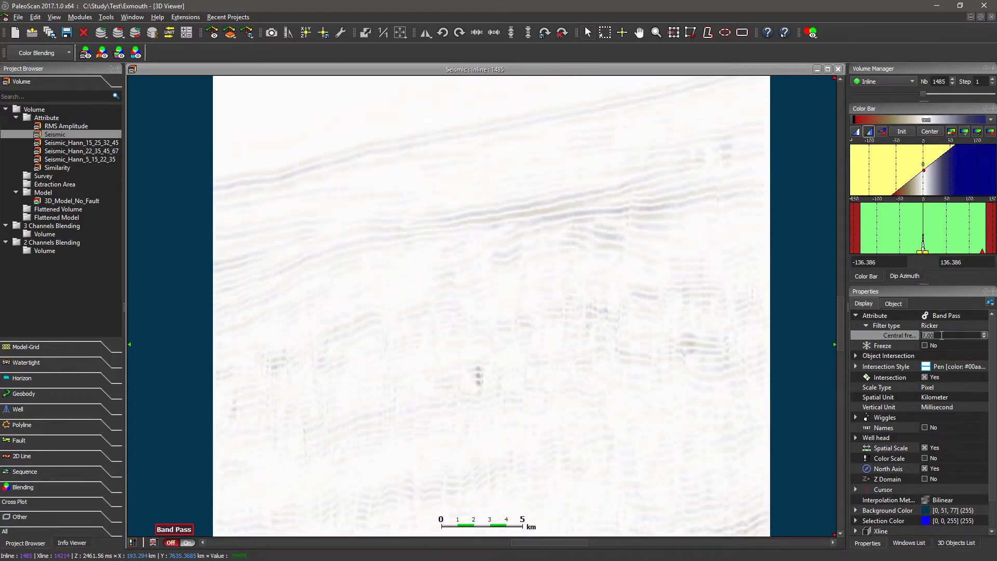
scroll(942, 336, "up", 11)
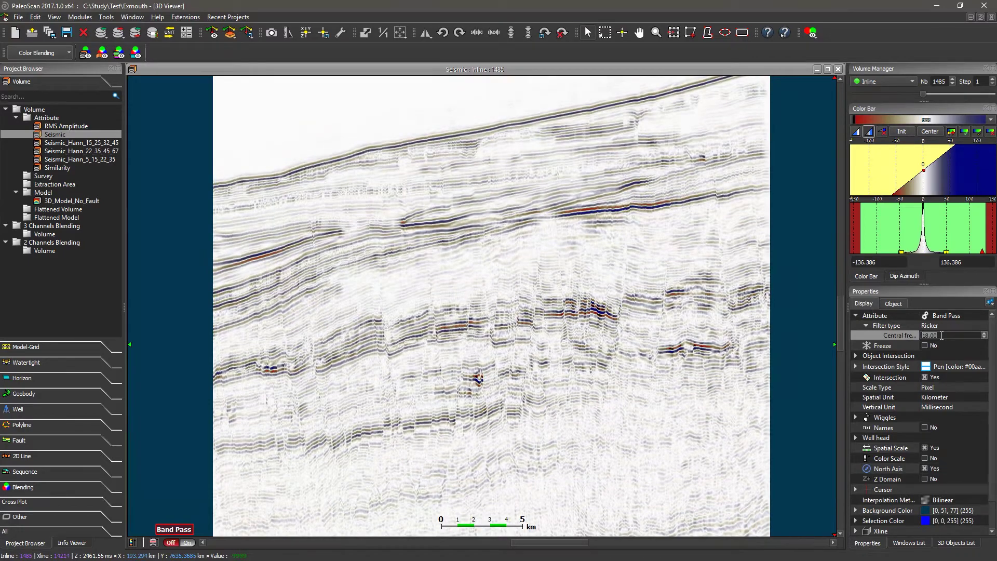
scroll(941, 336, "down", 6)
scroll(942, 336, "down", 6)
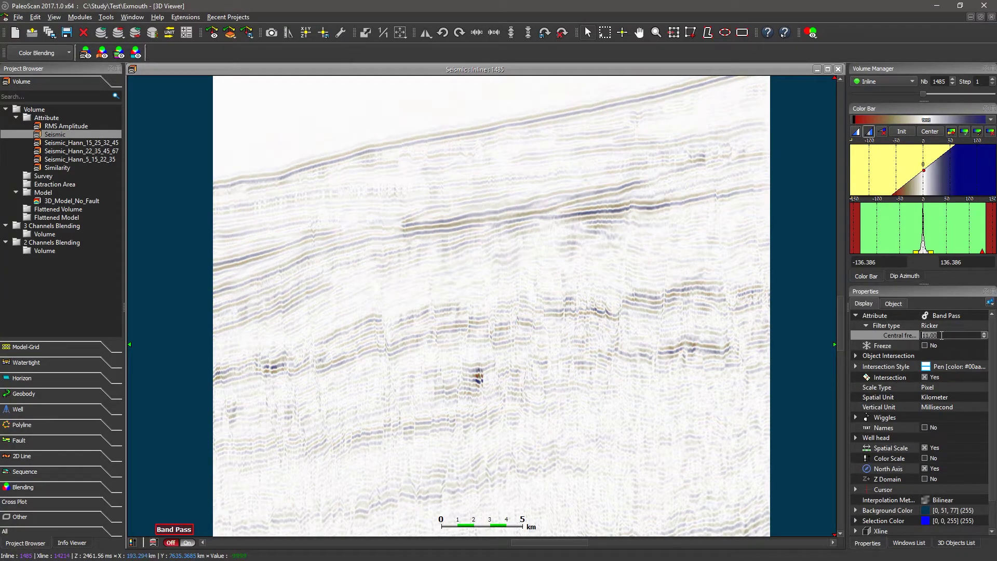
scroll(941, 336, "down", 1)
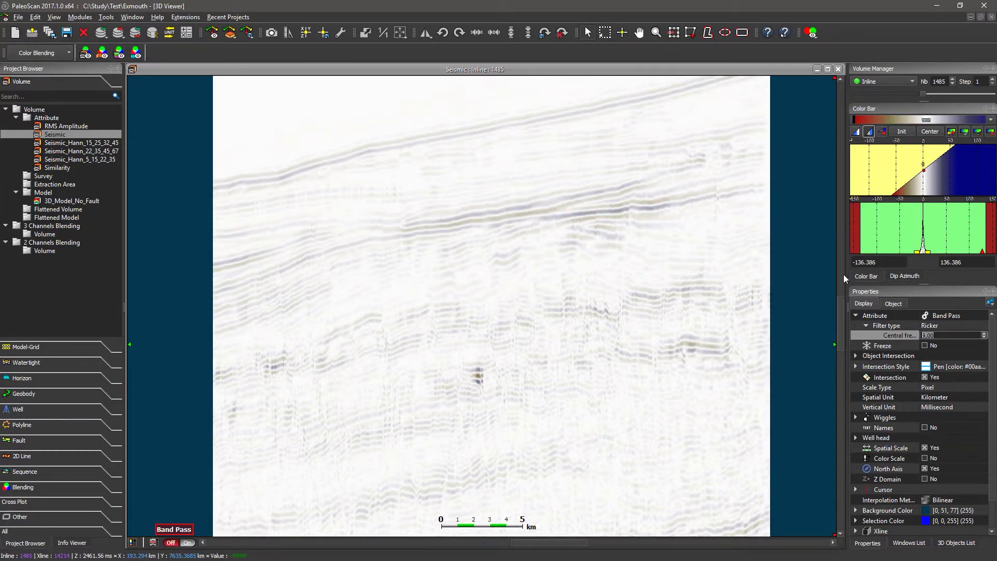
Open the Seismic volume in two more viewers and tile all three viewers vertically
left_click_drag(846, 280, 422, 292)
scroll(265, 357, "down", 1)
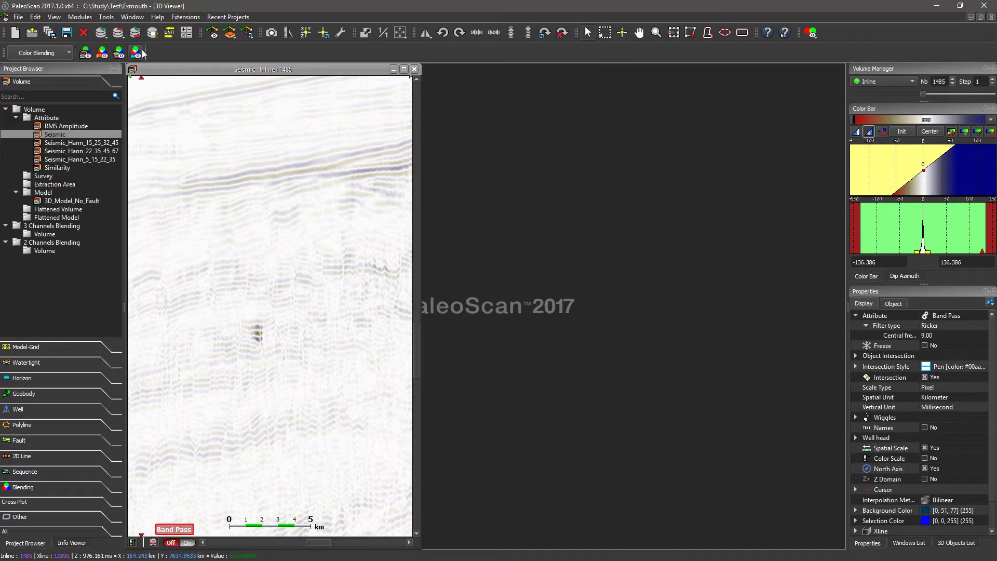
double_click(63, 134)
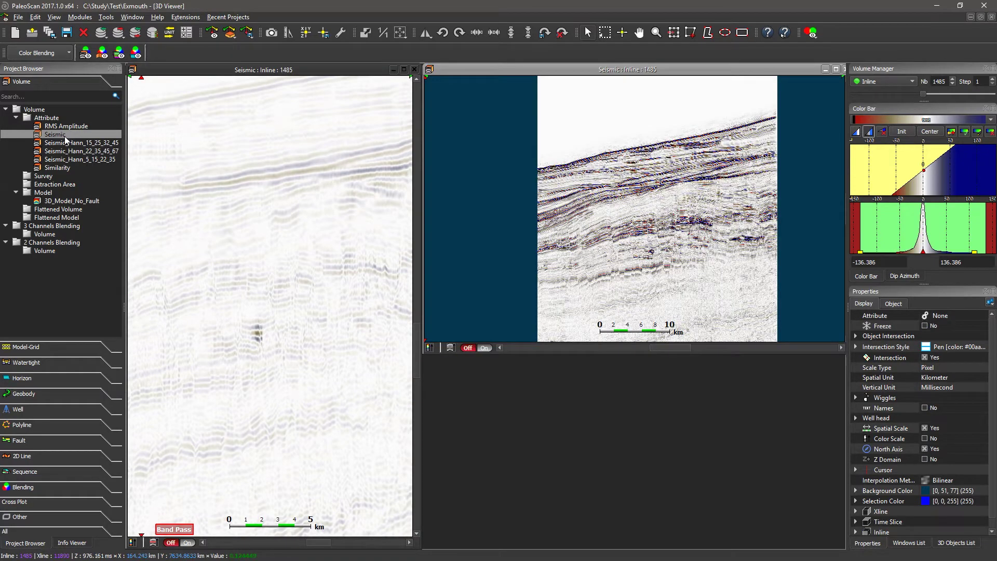
double_click(64, 135)
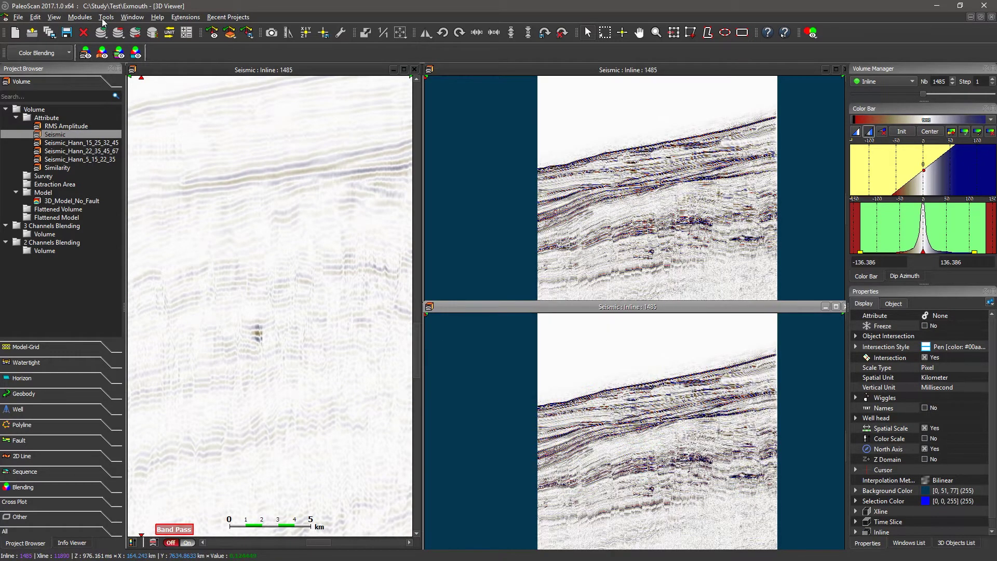
left_click(144, 19)
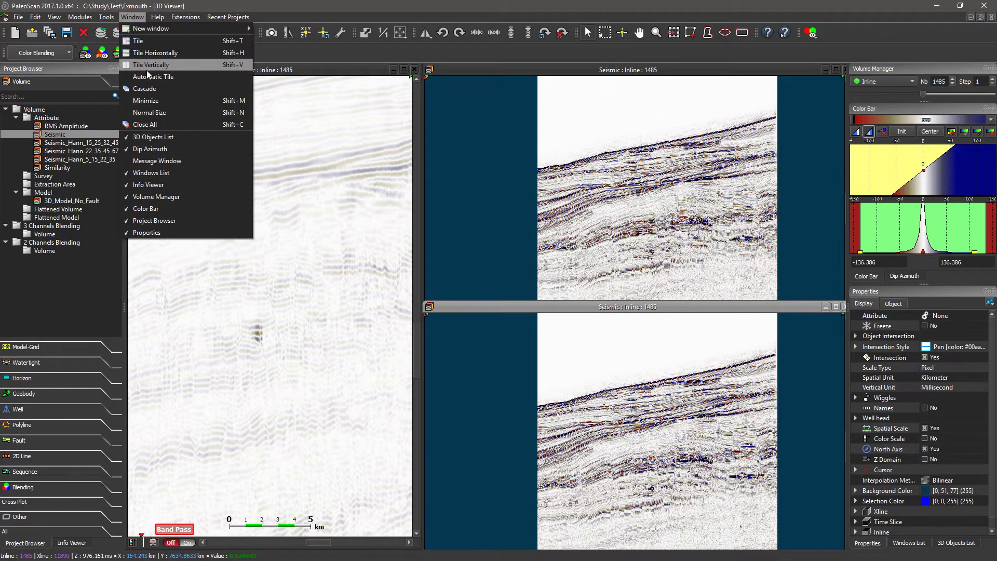
left_click(146, 68)
Apply a Band Pass attribute with the Ricker filter type to the middle viewer, enlarged around the small bright anomaly
scroll(435, 174, "up", 5)
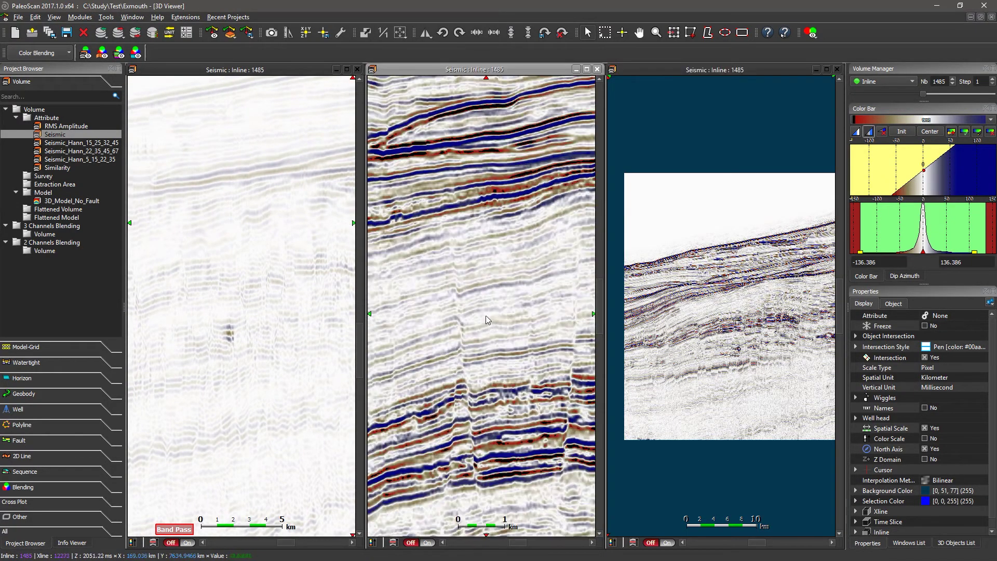
middle_click_drag(492, 435, 443, 341)
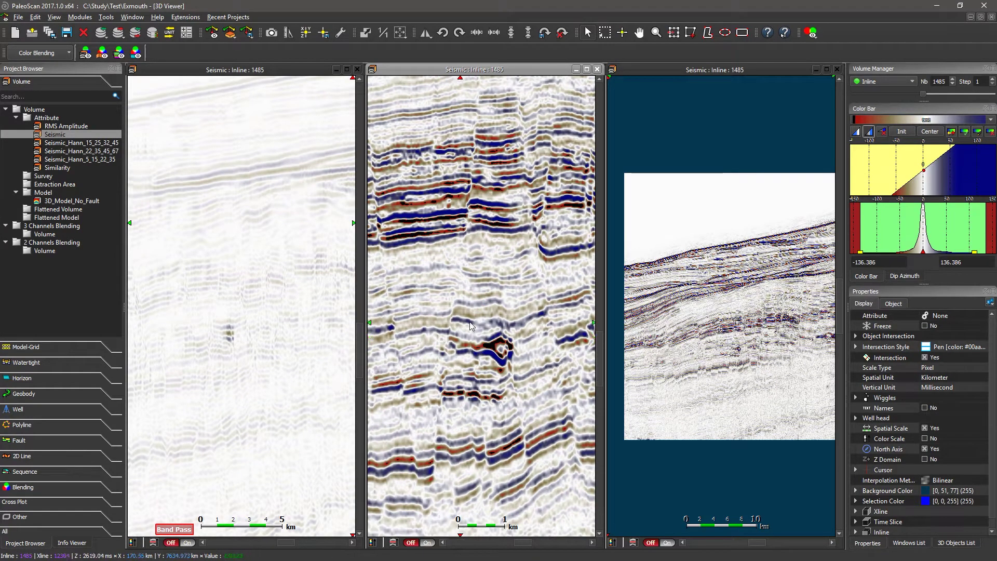
left_click(938, 322)
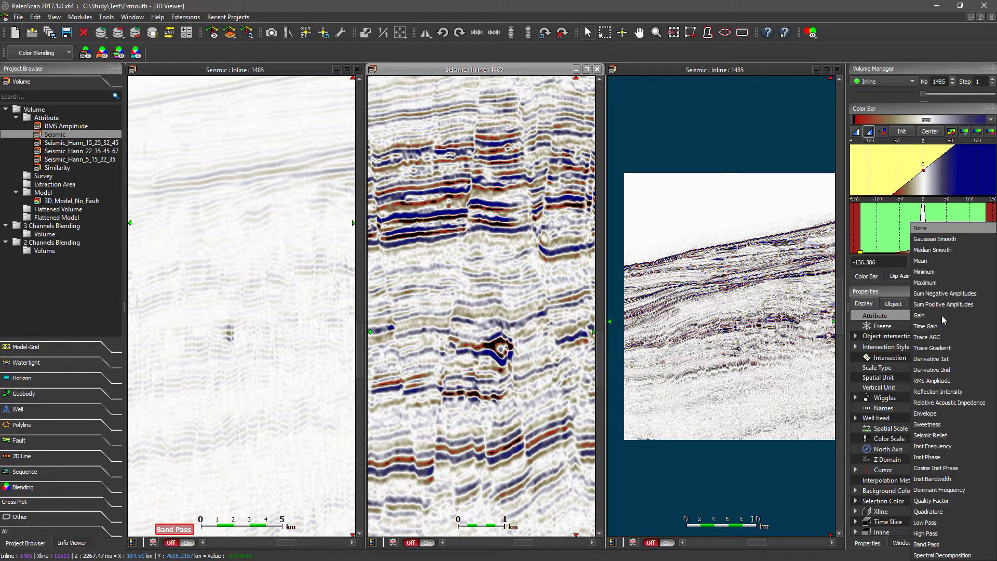
left_click(943, 546)
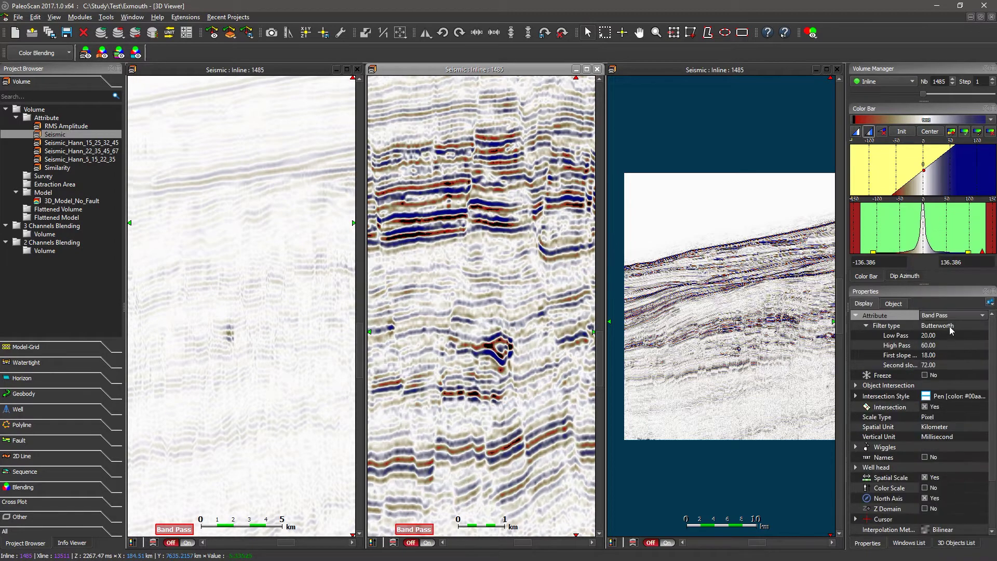
left_click(950, 330)
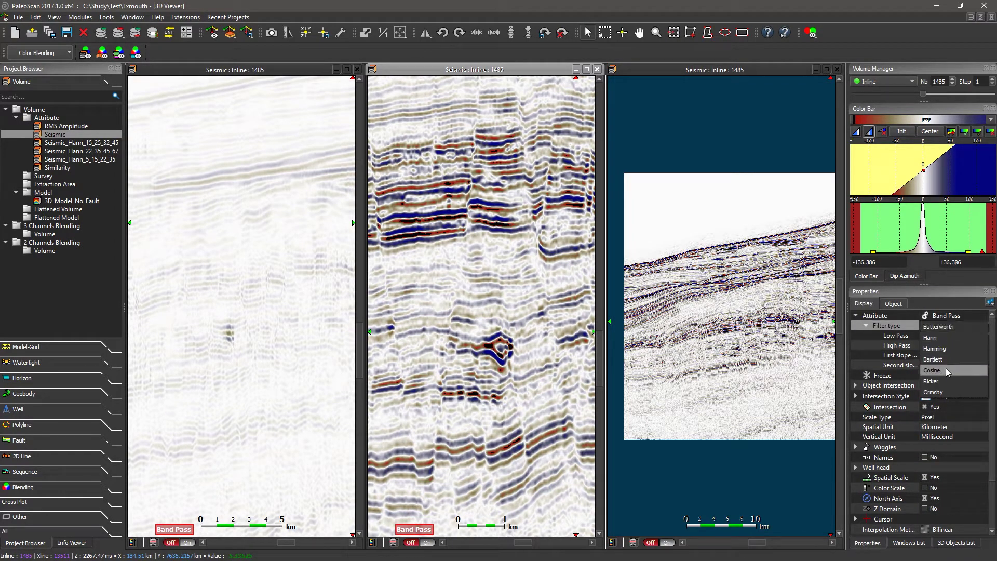
left_click(947, 362)
Raise the Ricker central frequency of the middle viewer to 11, and then to 13
left_click(938, 335)
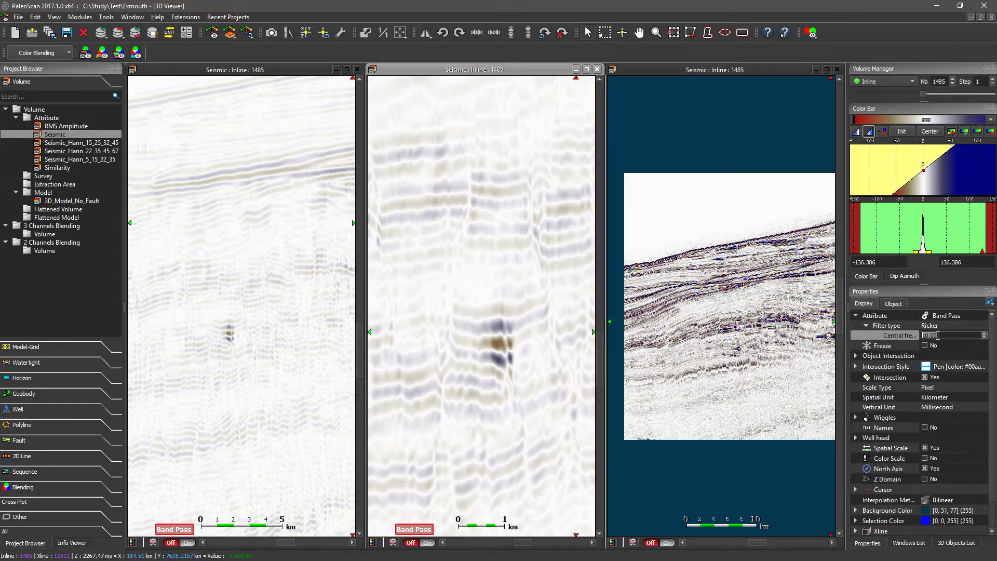
scroll(938, 335, "up", 1)
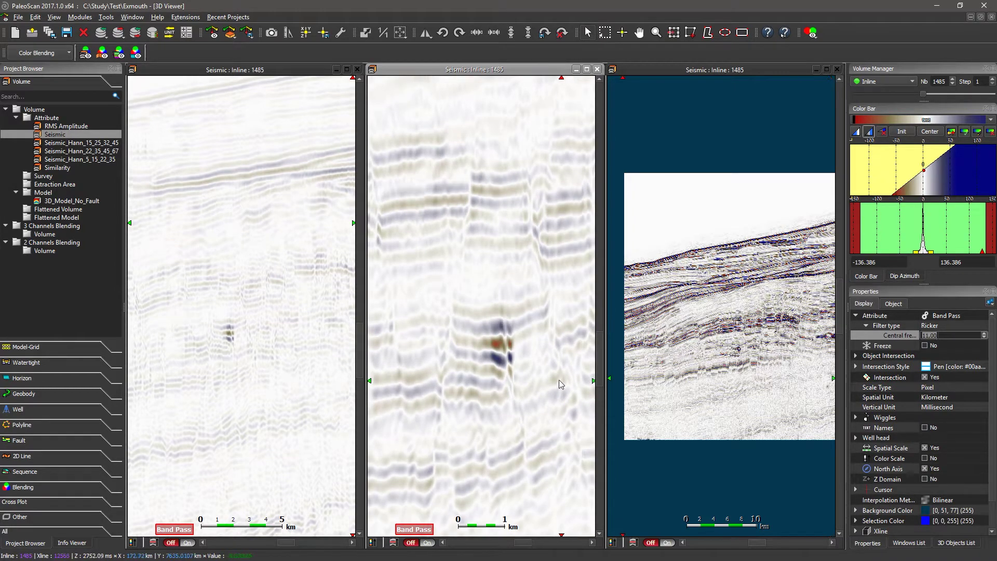
left_click(482, 306)
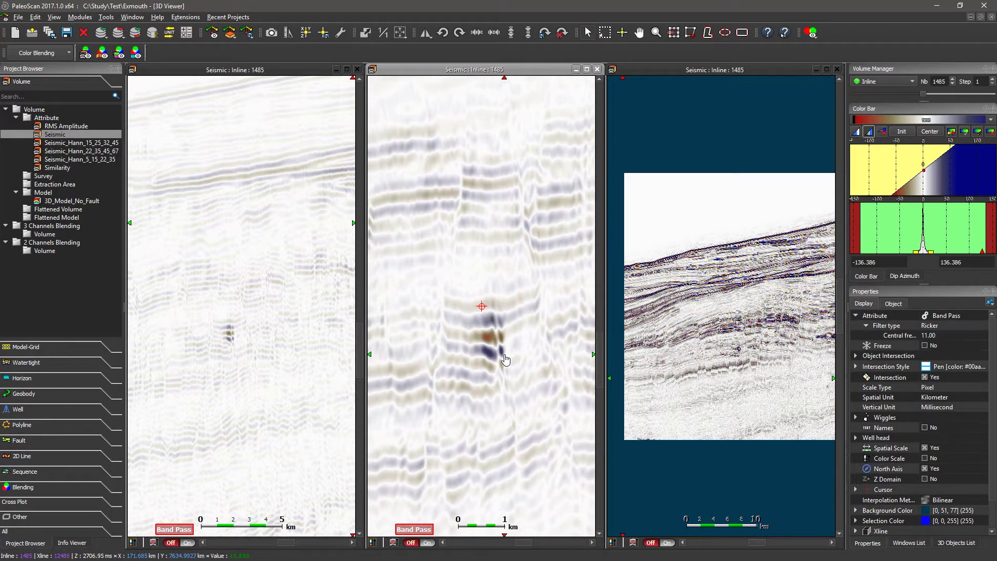
left_click(941, 335)
scroll(941, 335, "up", 1)
scroll(941, 335, "up", 1)
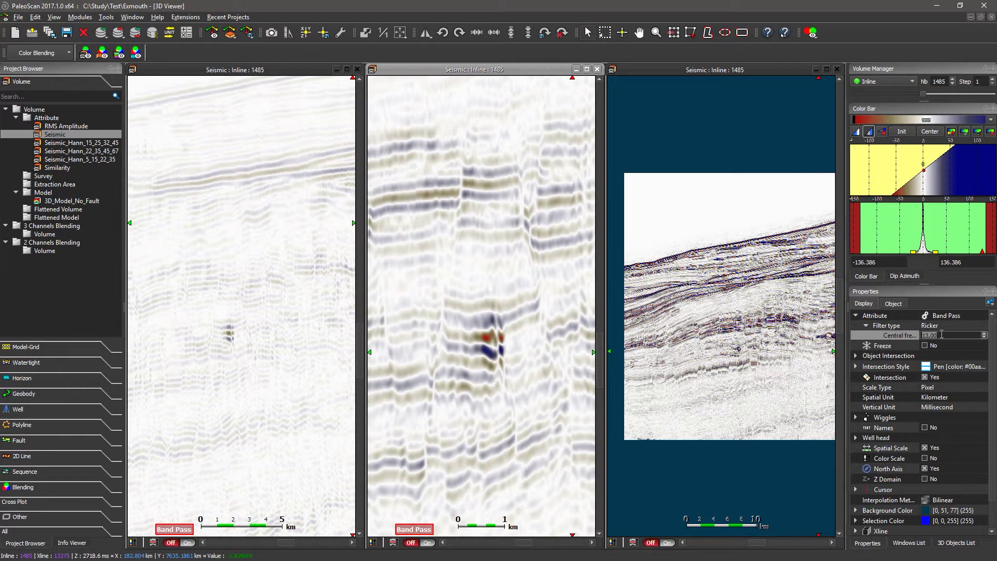
Apply a Band Pass attribute with the Ricker filter type to the third viewer, enlarged around the small bright anomaly
scroll(736, 287, "up", 4)
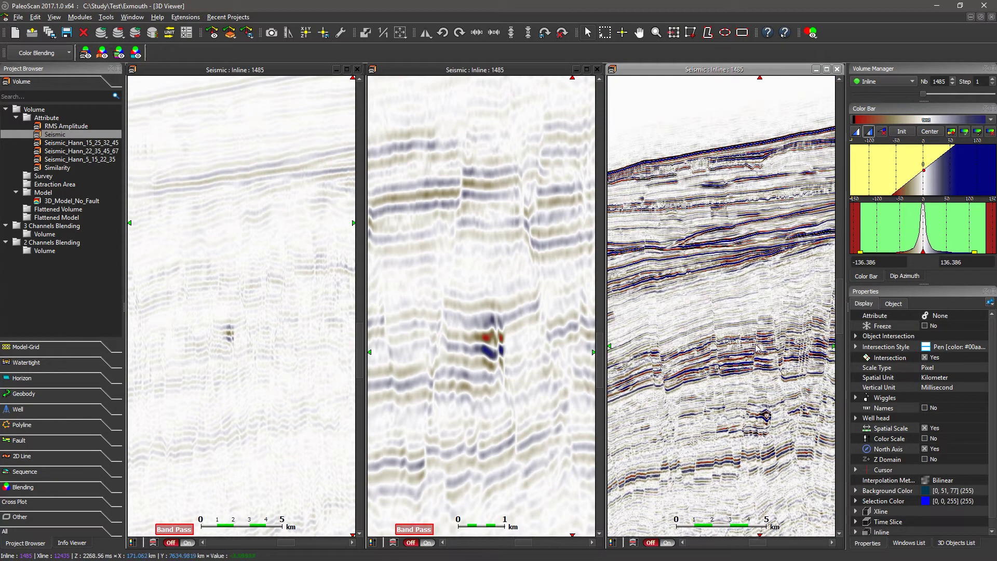
scroll(736, 287, "up", 5)
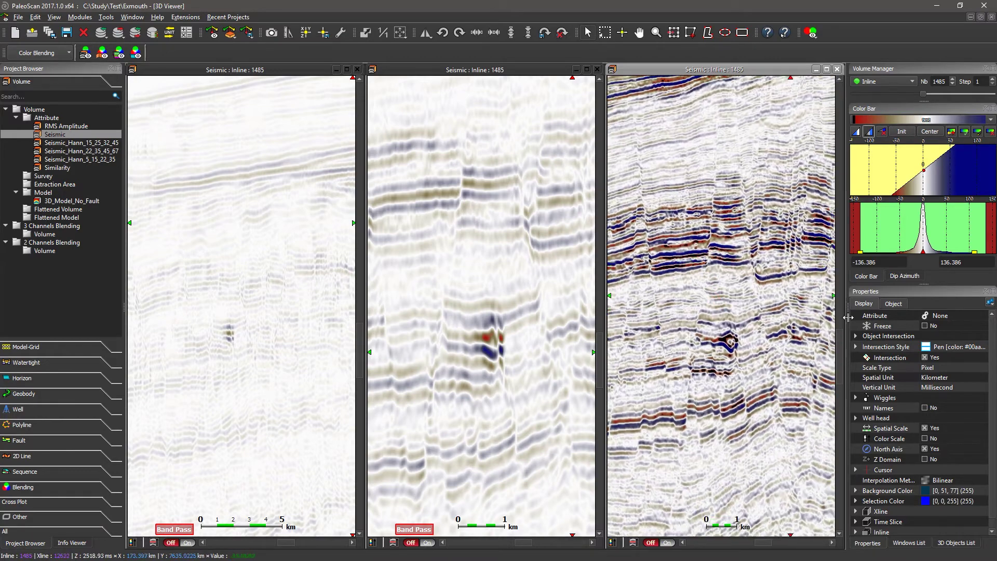
left_click(941, 316)
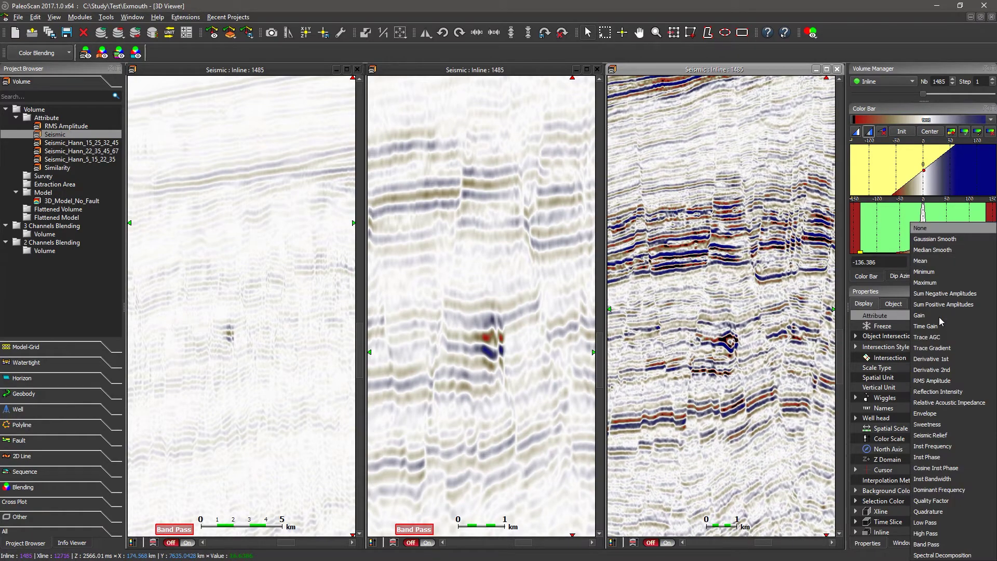
left_click(947, 550)
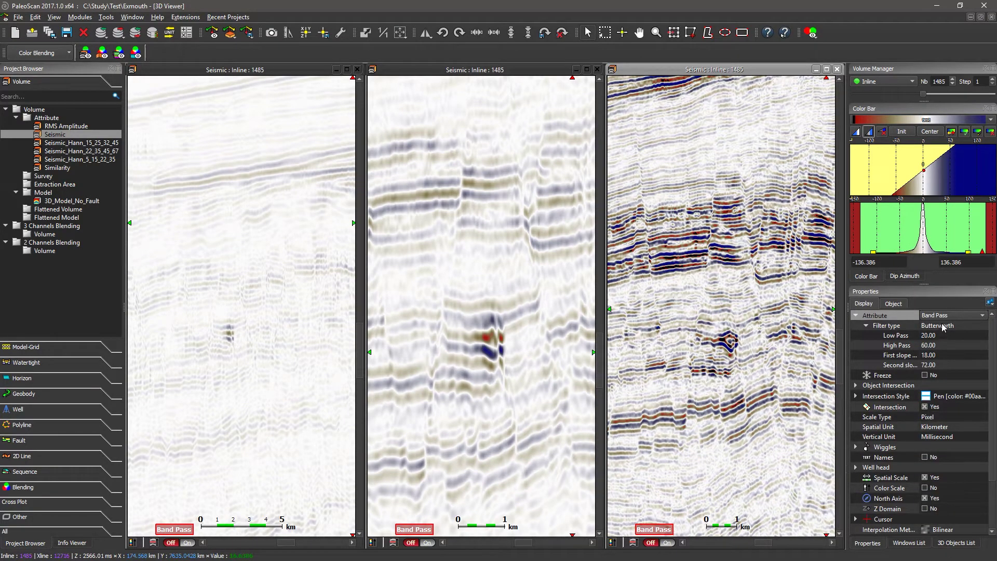
left_click(944, 326)
left_click(931, 381)
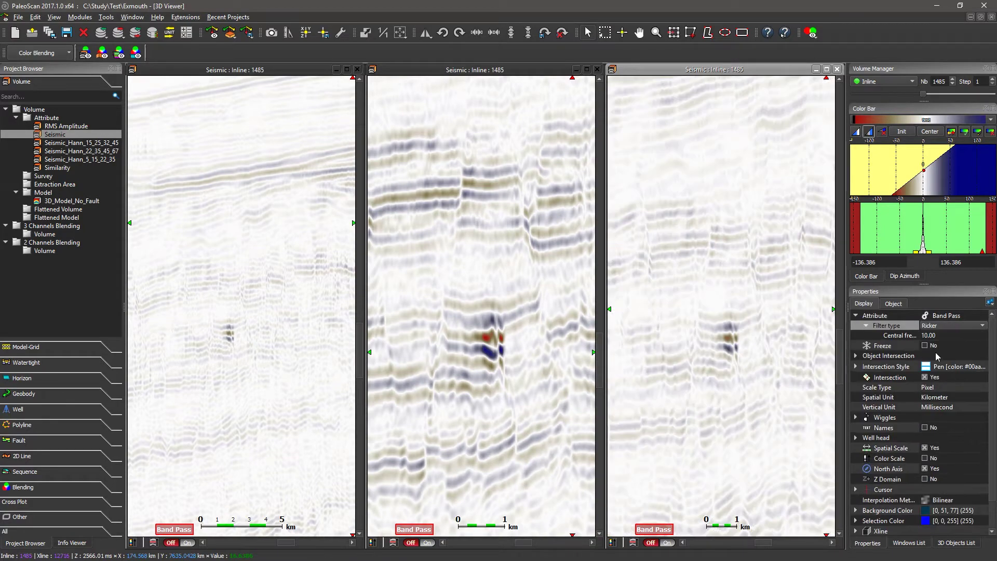
Raise the Ricker central frequency of the third viewer to 22
left_click(939, 337)
scroll(938, 337, "up", 11)
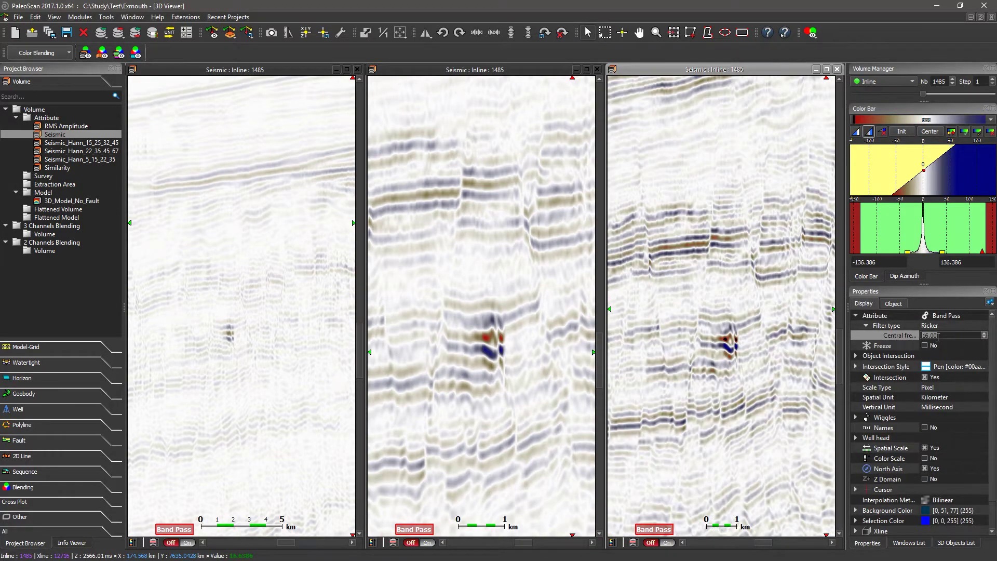
scroll(938, 337, "up", 1)
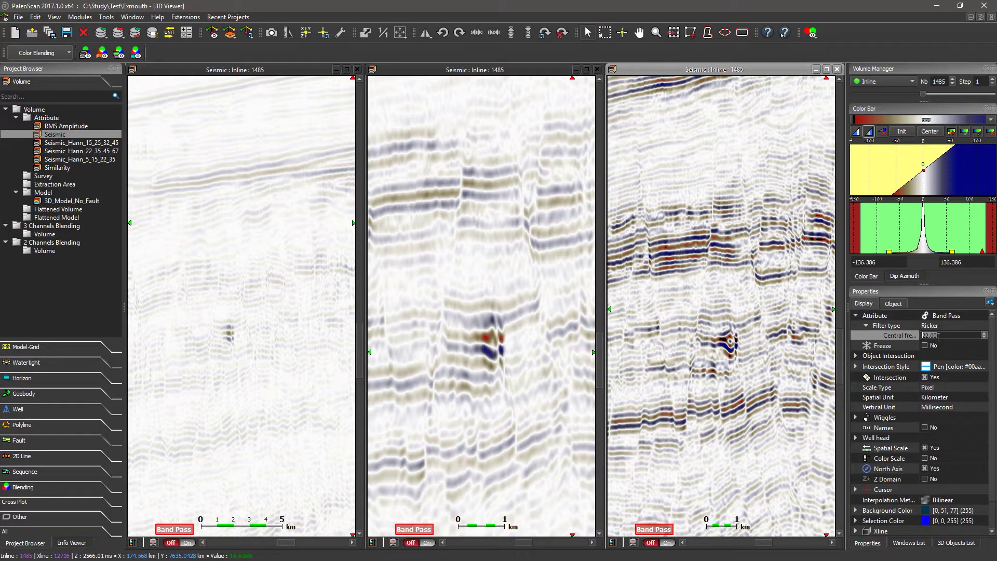
scroll(772, 398, "up", 2)
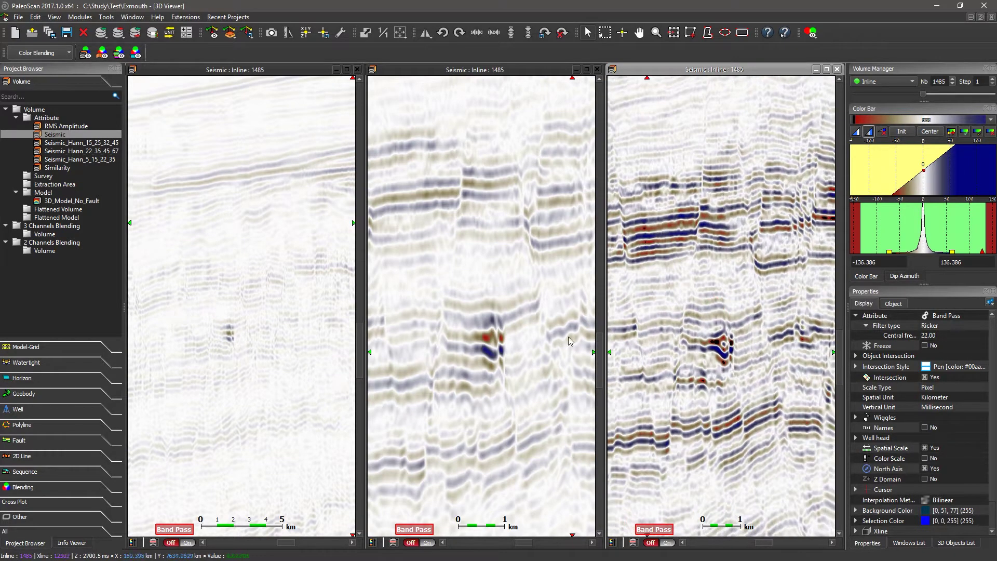
Compare the filter settings and the anomaly's response across the three band-pass viewers
left_click(478, 330)
left_click(289, 332)
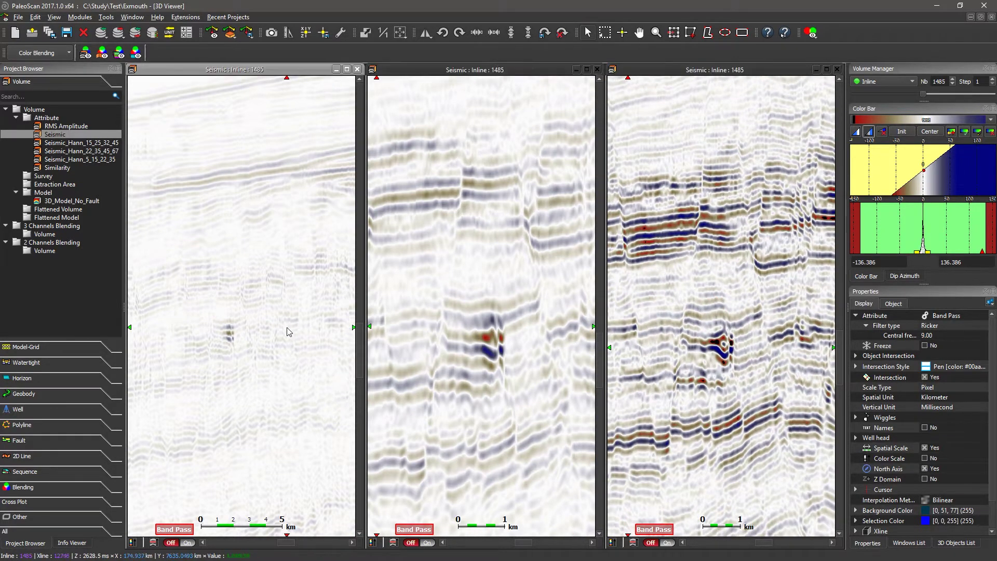
left_click(482, 349)
left_click(712, 347)
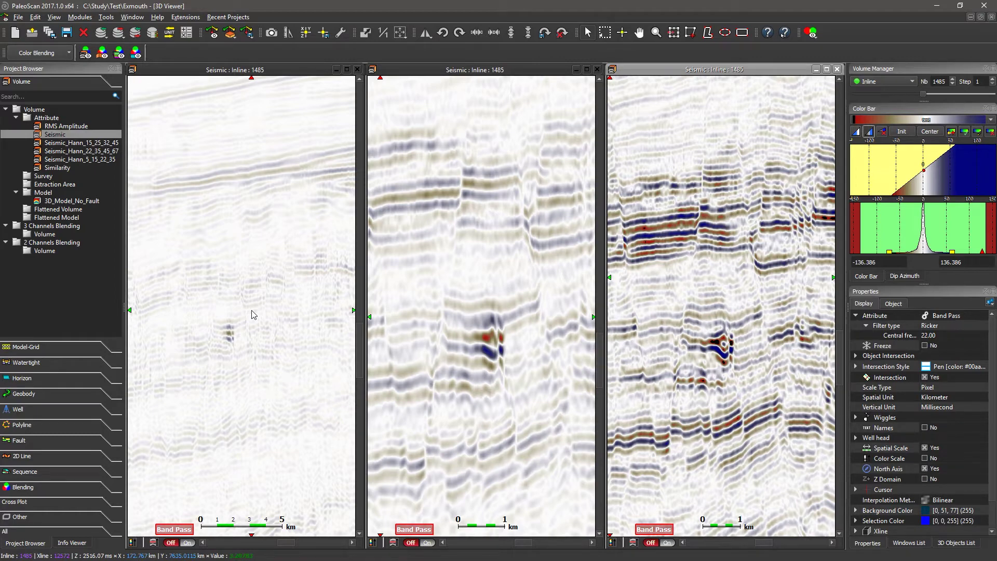
Save the first viewer's 9 Hz band-pass attribute under the name "Band PassLOW", without creating a volume
left_click(265, 292)
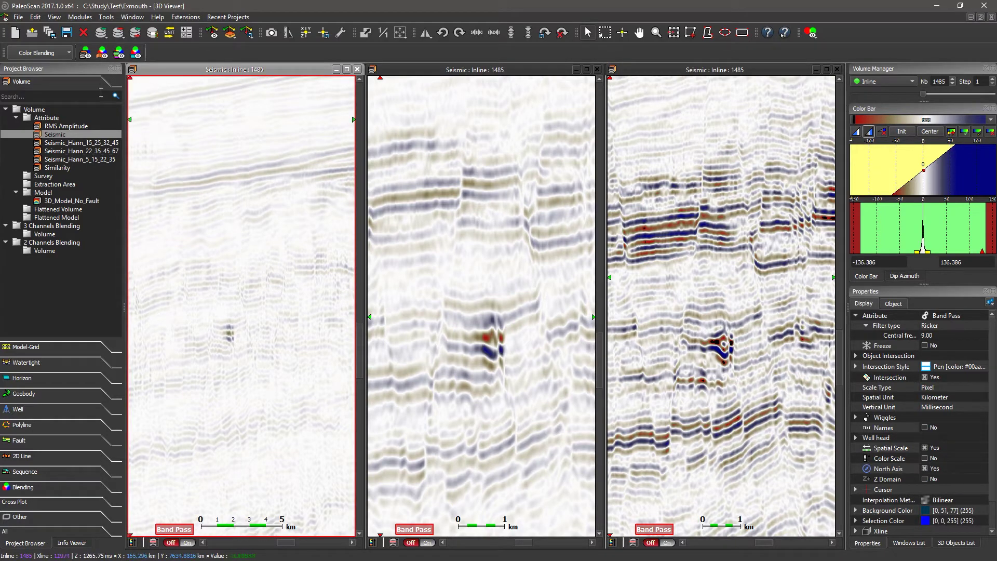
left_click(67, 33)
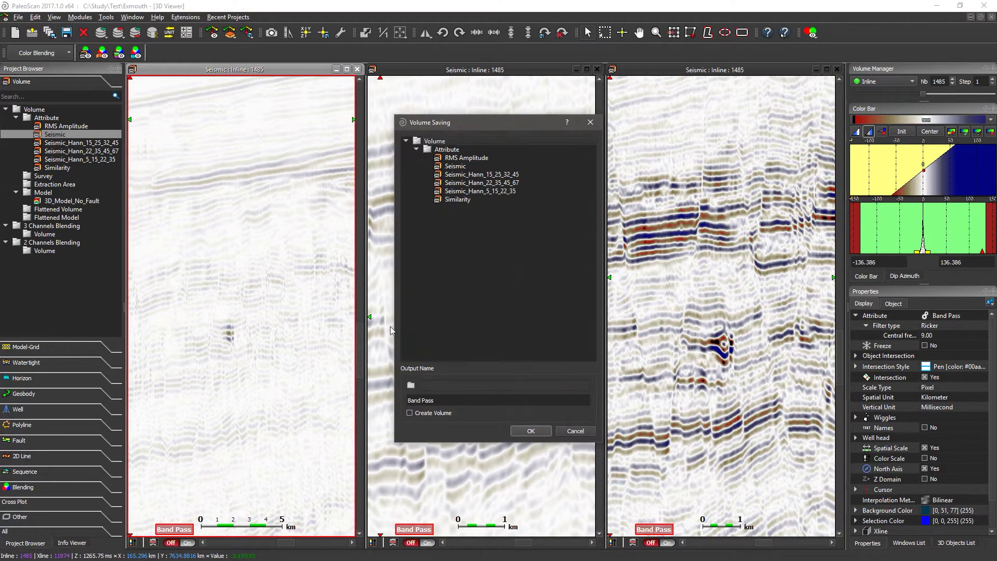
left_click(451, 399)
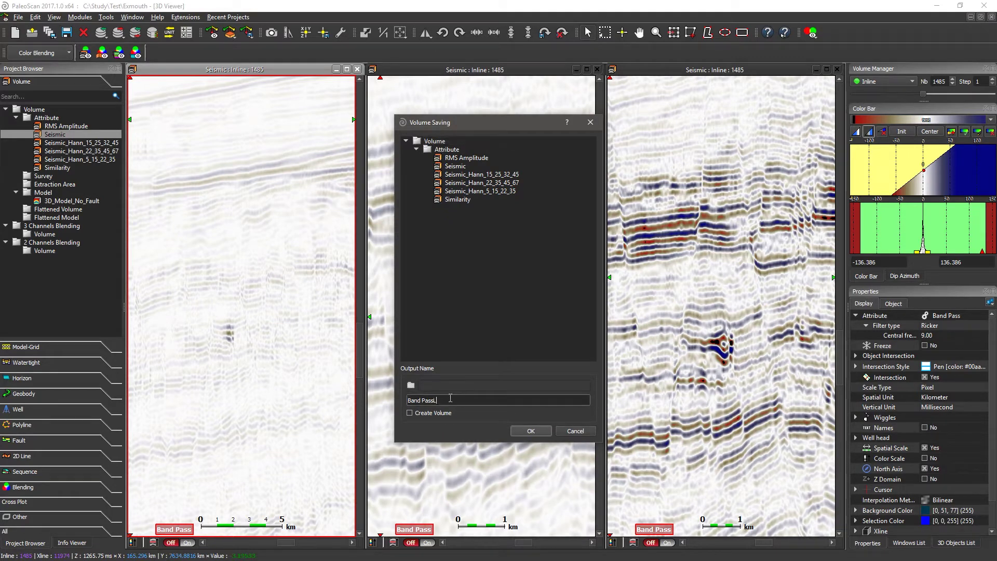
type("LOW")
left_click(536, 430)
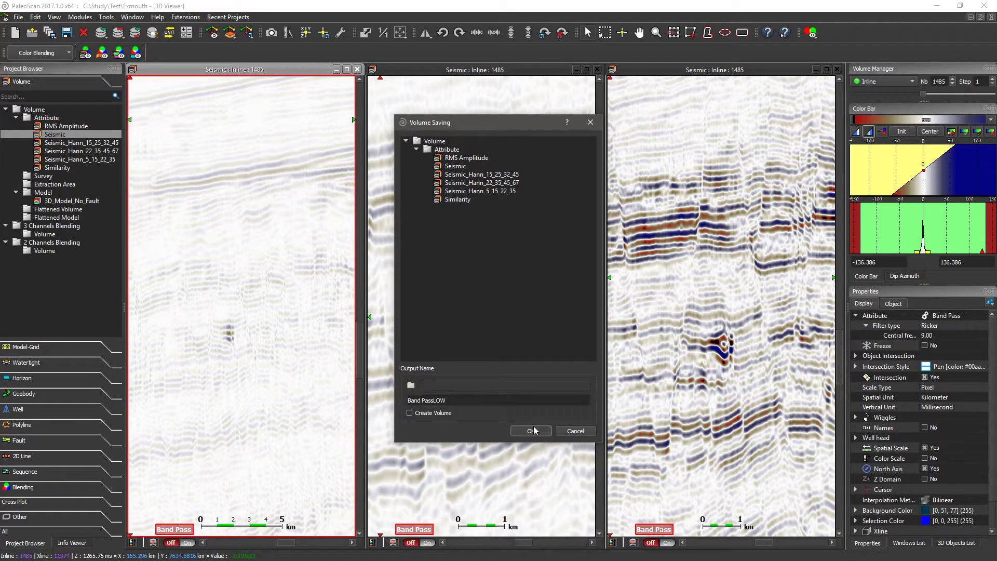
Save the middle viewer's band-pass attribute with central frequency 13 under the name "Band PassMED"
left_click(456, 282)
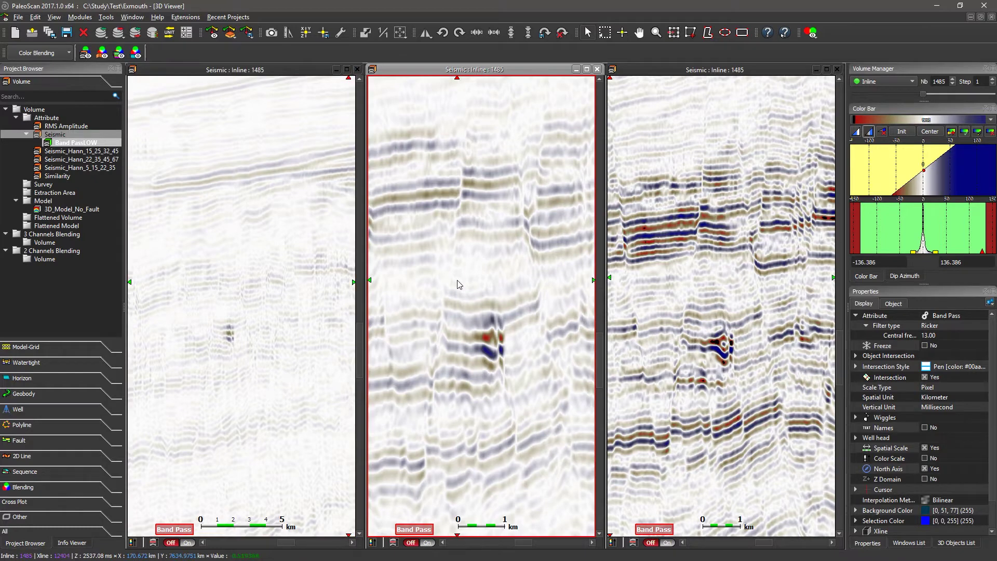
left_click(67, 33)
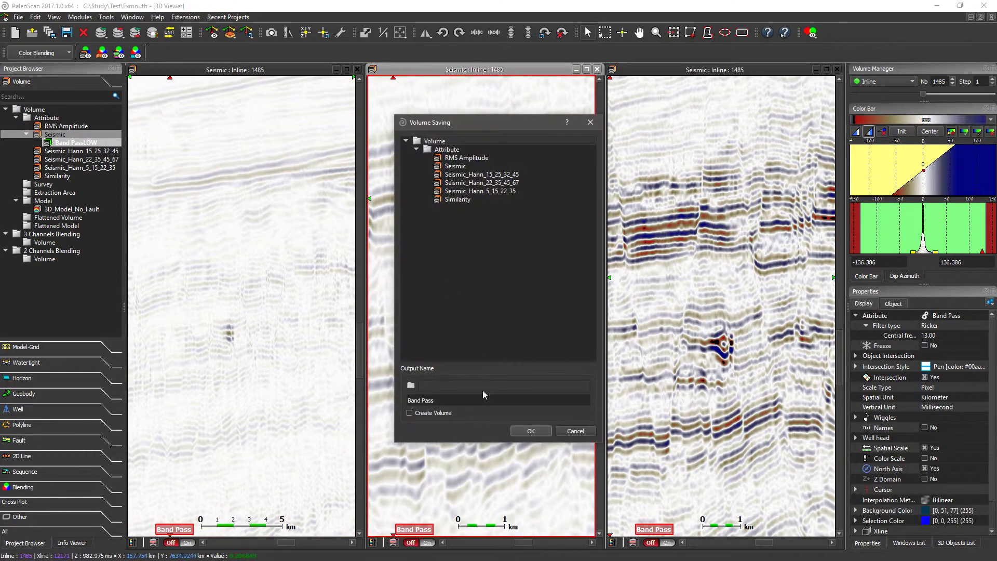
left_click(483, 396)
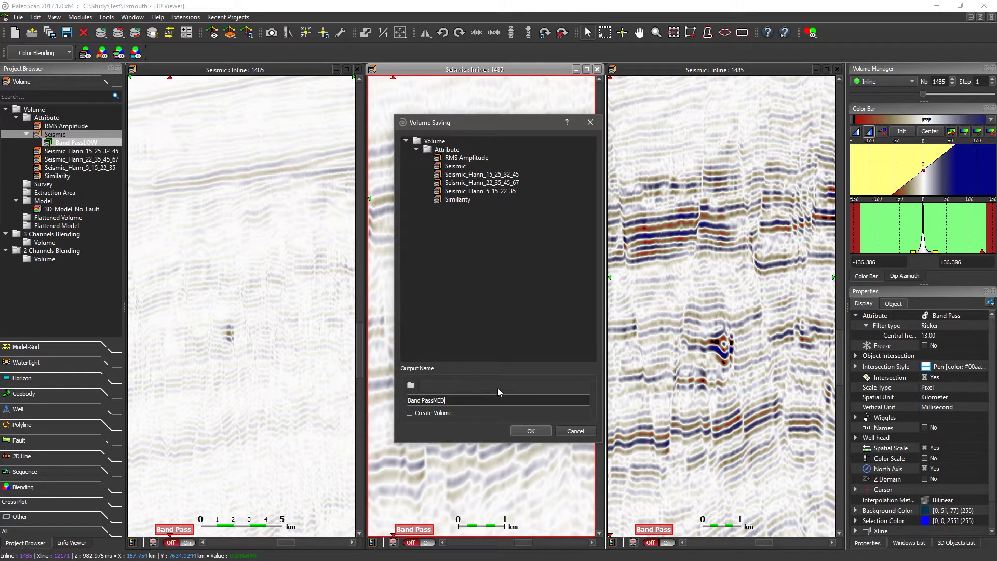
left_click(520, 432)
Save the third viewer's band-pass attribute with central frequency 22 under the name "Band PassHIGH"
left_click(755, 322)
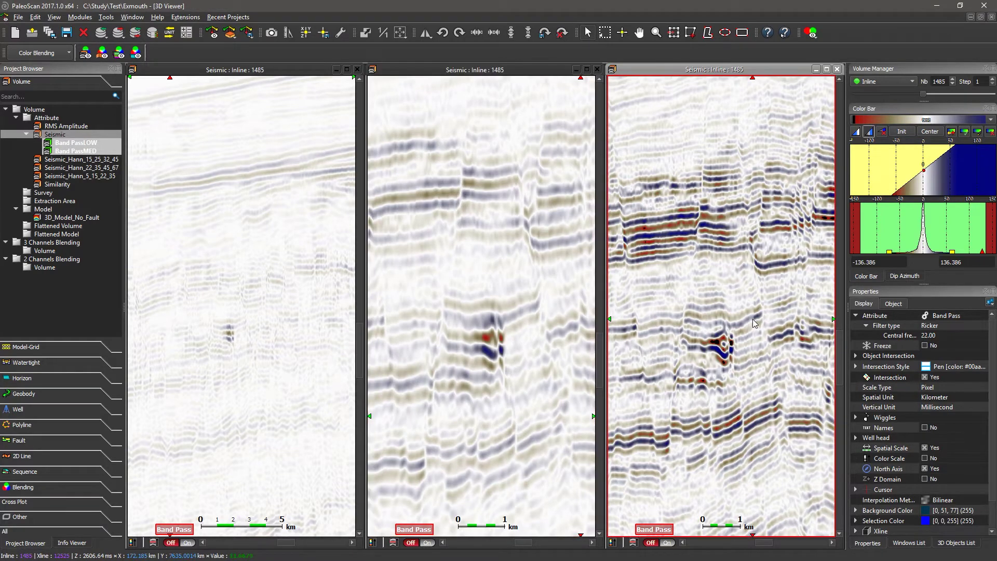
left_click(67, 33)
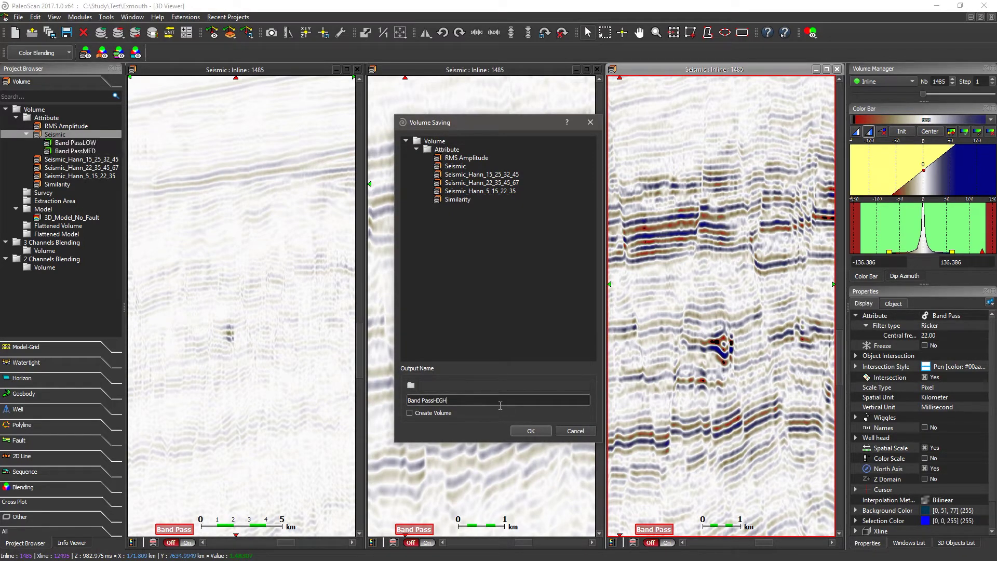
left_click(523, 435)
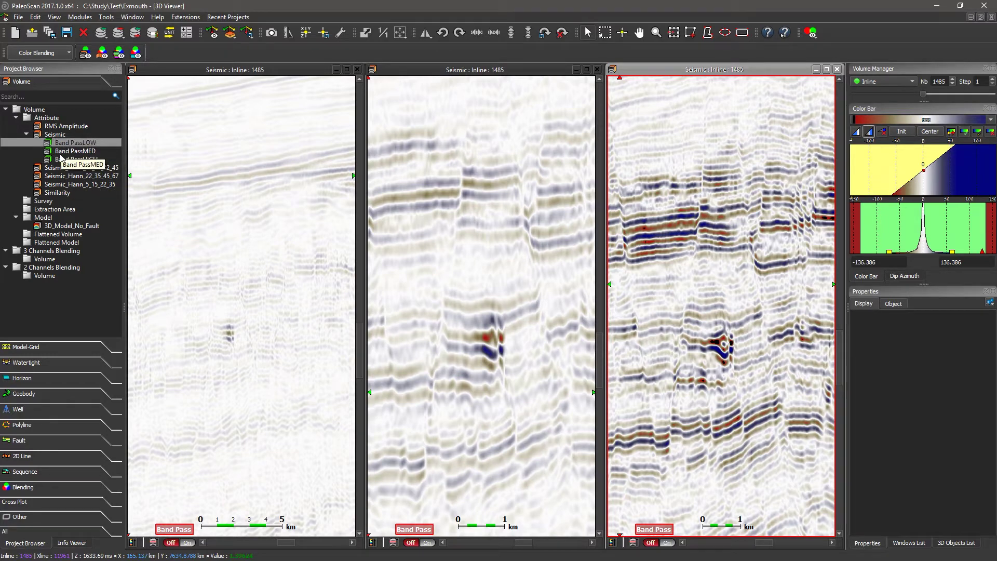
Open a volume Color Blending window with the RGB model and enlarge it to cover the three viewers
left_click(180, 19)
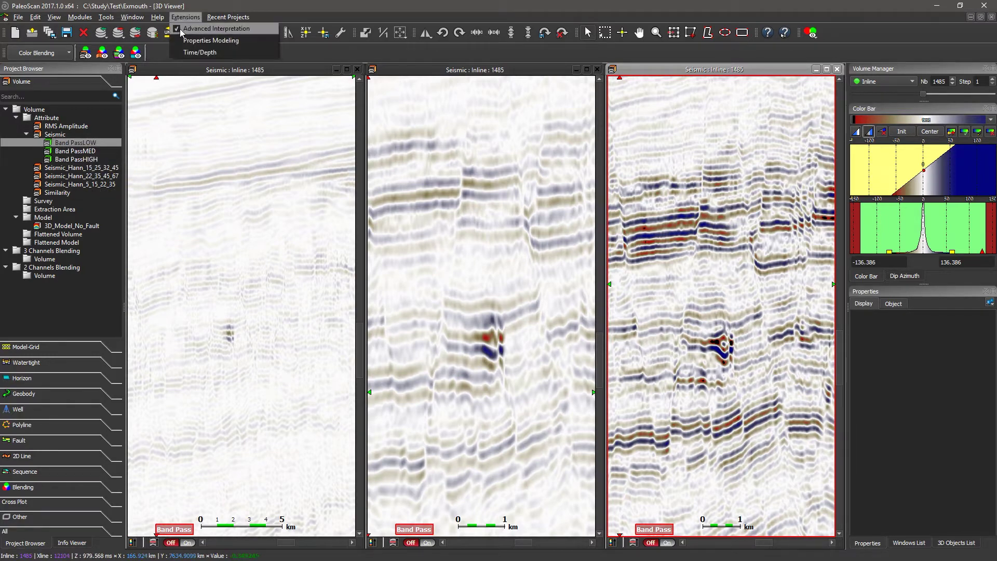
left_click(85, 53)
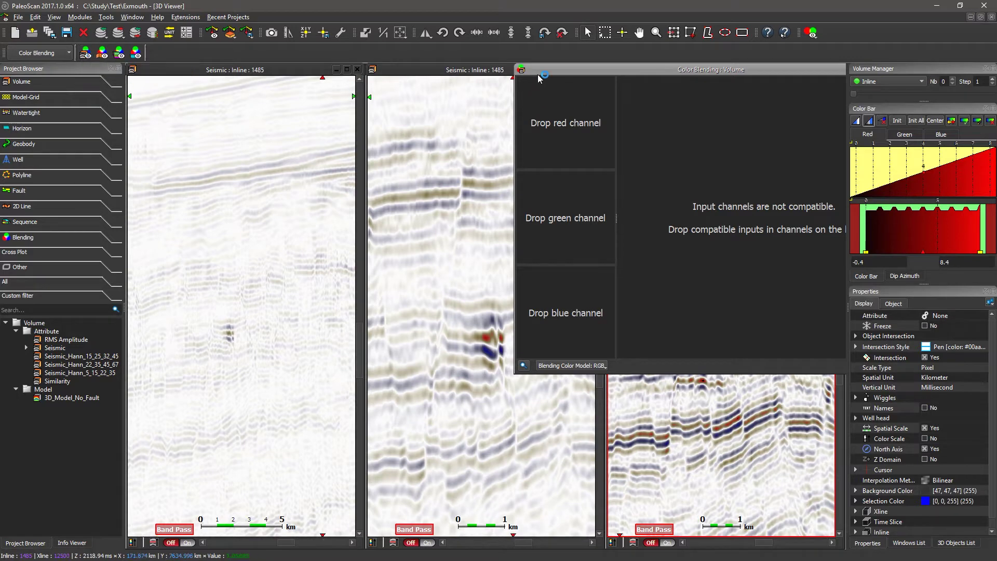
left_click_drag(543, 69, 148, 66)
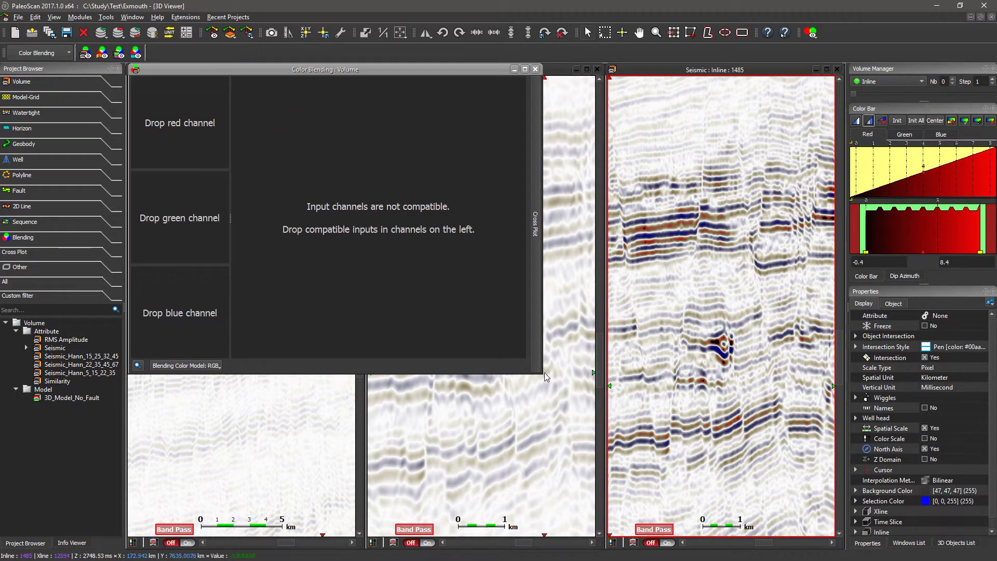
left_click_drag(659, 440, 843, 536)
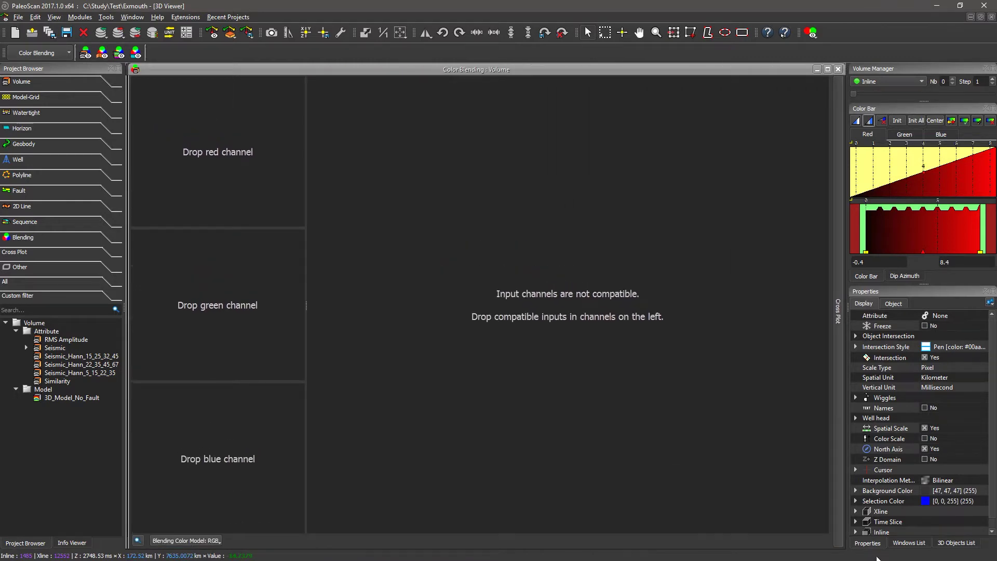
Assign Band PassLOW to the red channel, Band PassMED to the green channel and Band PassHIGH to the blue channel
left_click(27, 348)
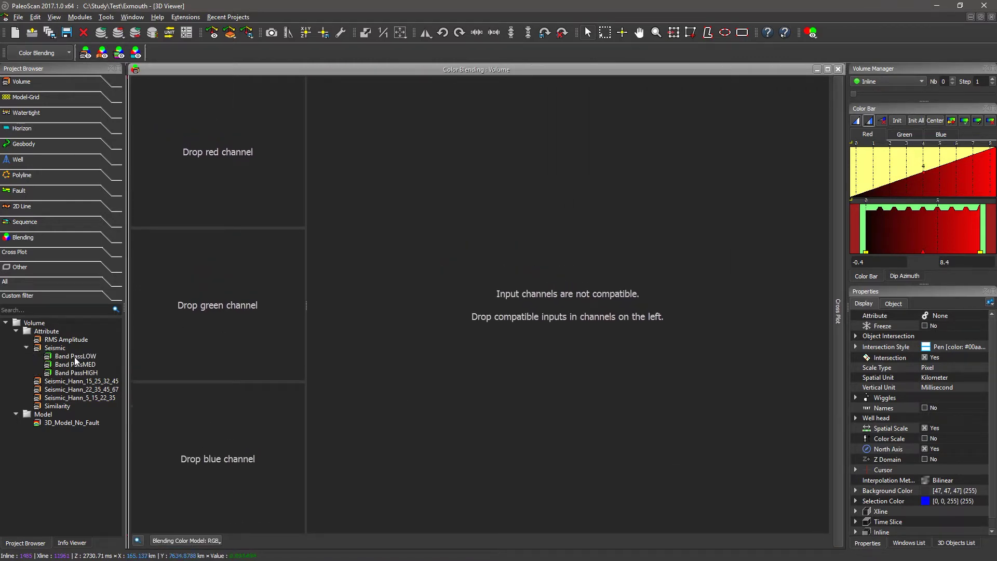
left_click(74, 356)
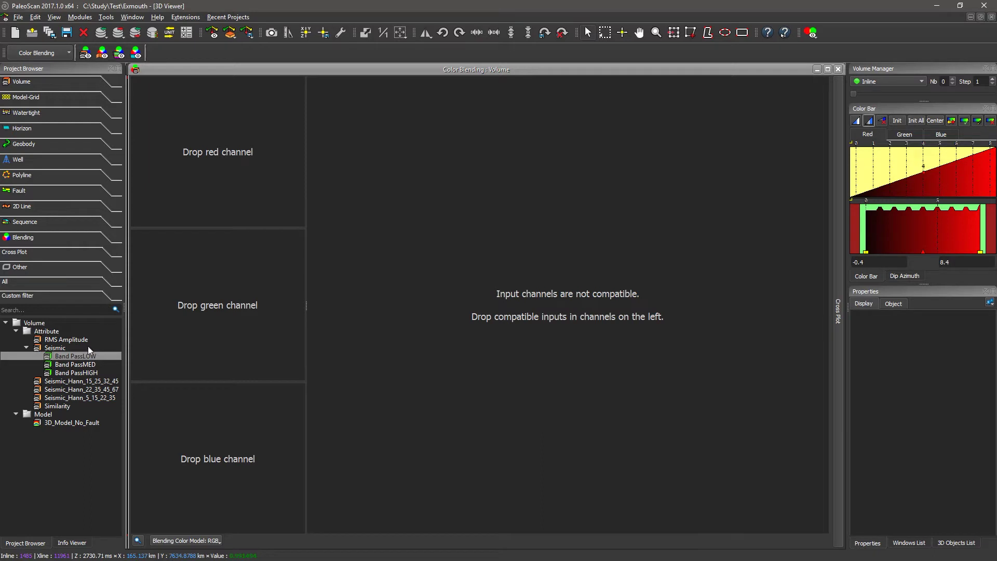
left_click_drag(78, 358, 243, 156)
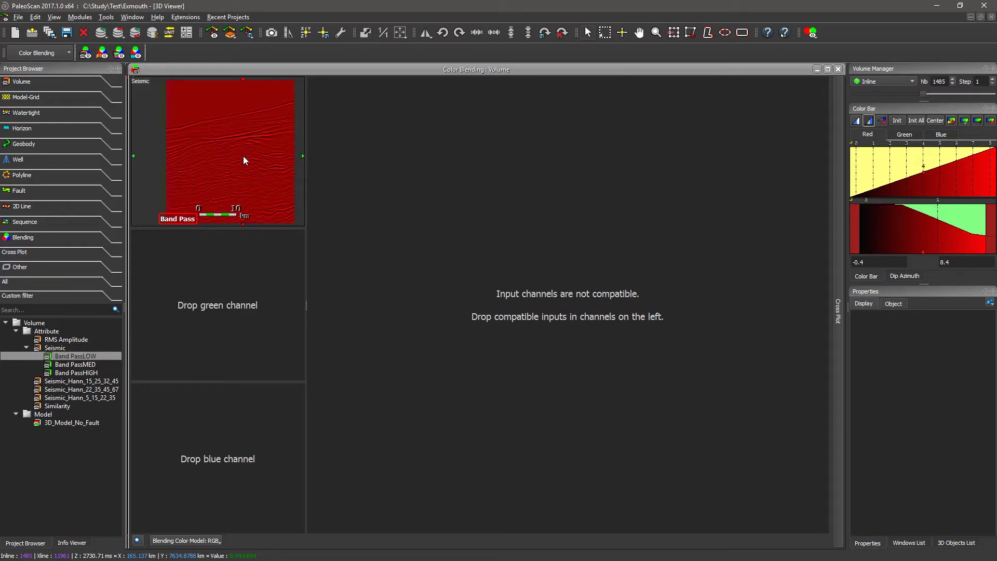
left_click_drag(75, 364, 223, 322)
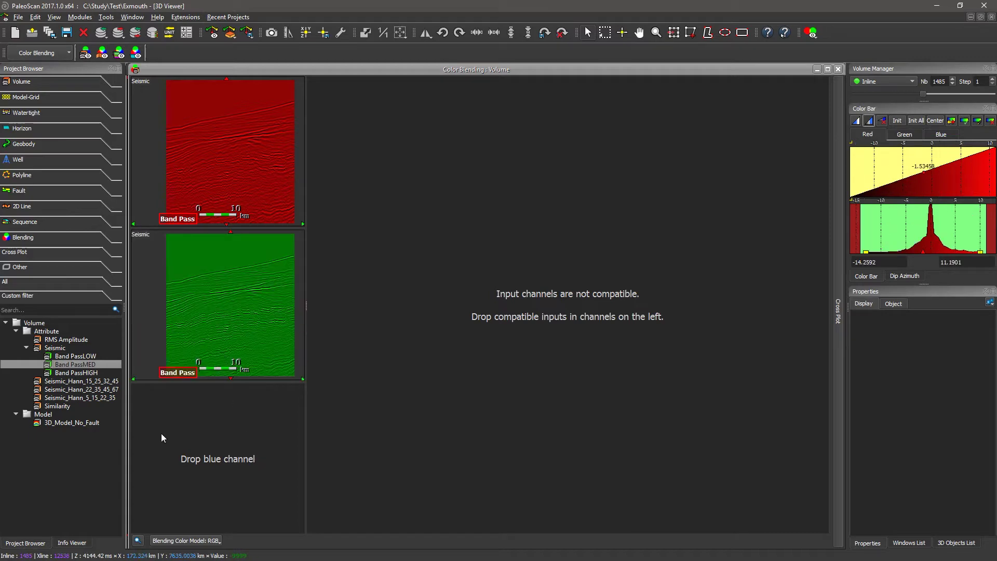
left_click_drag(78, 373, 314, 472)
scroll(563, 447, "up", 6)
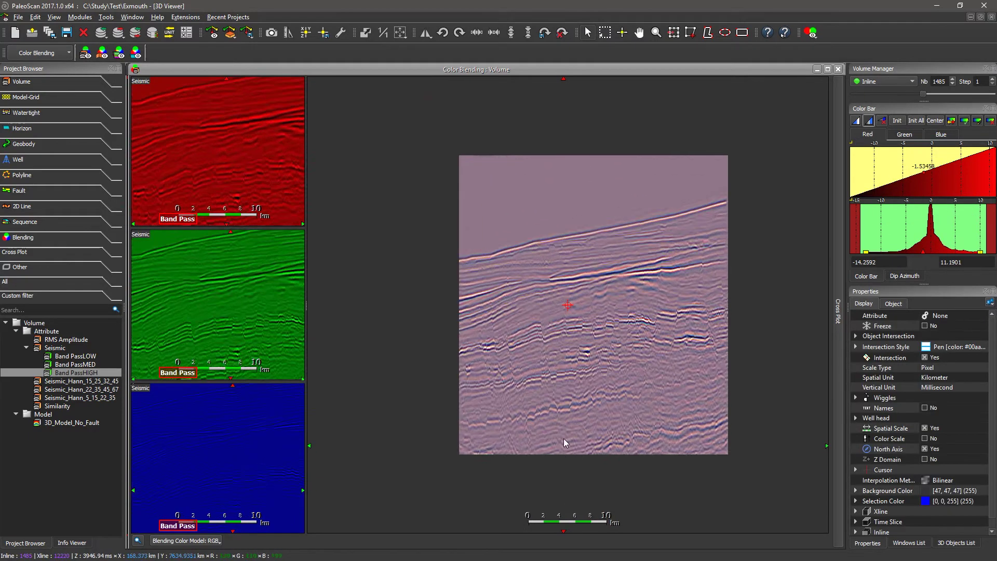
middle_click_drag(564, 400, 535, 400)
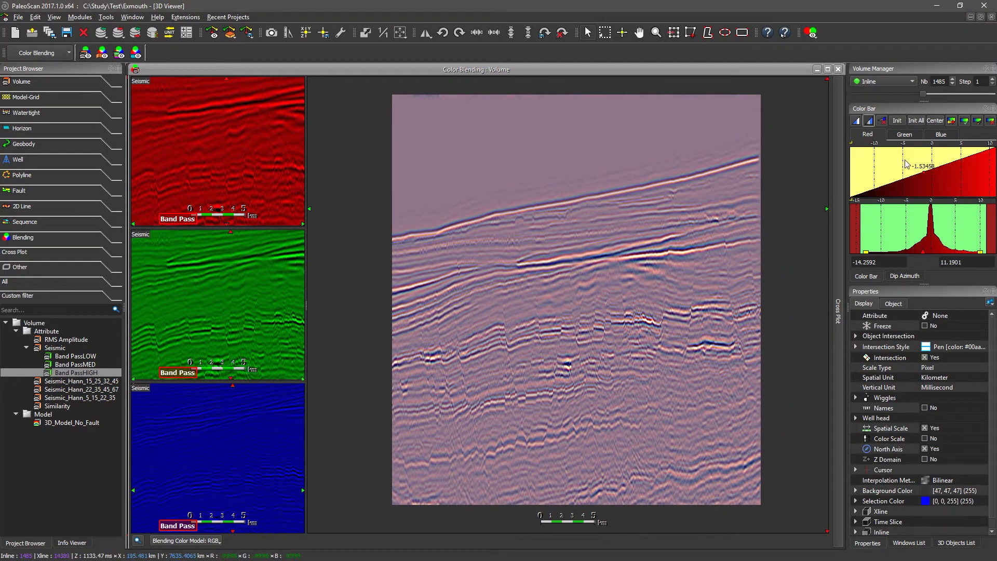
Try different color ramps on the red, green and blue channels, and reinitialize all color bars
scroll(929, 185, "up", 4)
mouse_move(927, 182)
left_mouse_down()
mouse_move(900, 173)
mouse_move(970, 182)
mouse_move(891, 176)
mouse_move(944, 180)
mouse_move(899, 167)
mouse_move(933, 179)
left_mouse_up()
left_click(905, 135)
left_click(940, 136)
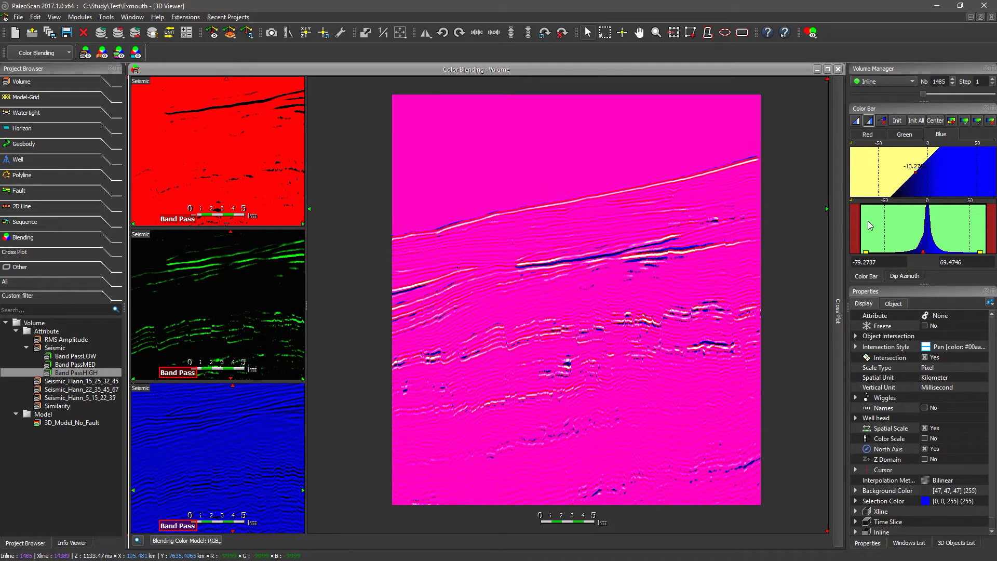
left_click(871, 136)
left_click(903, 138)
left_click(943, 136)
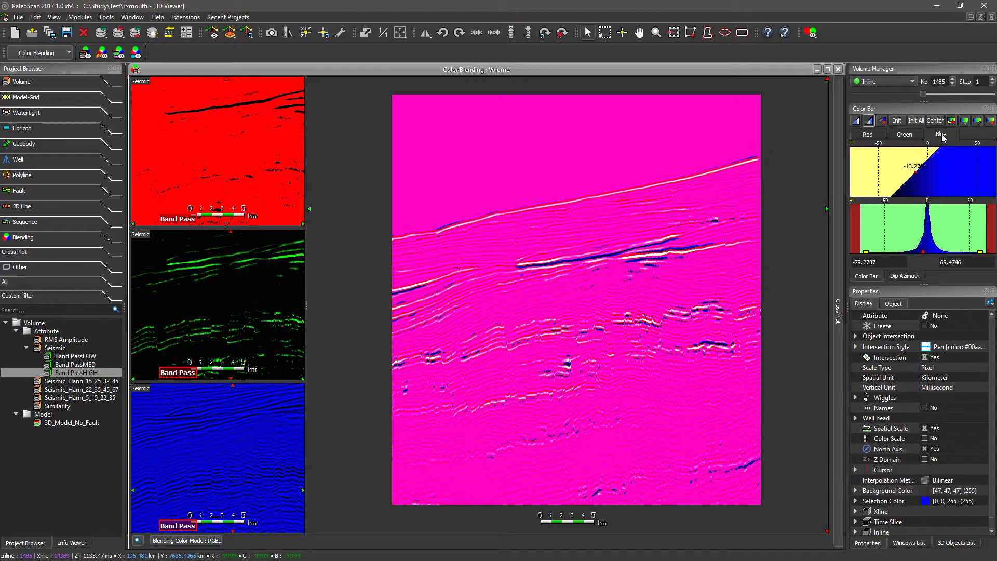
left_click(916, 121)
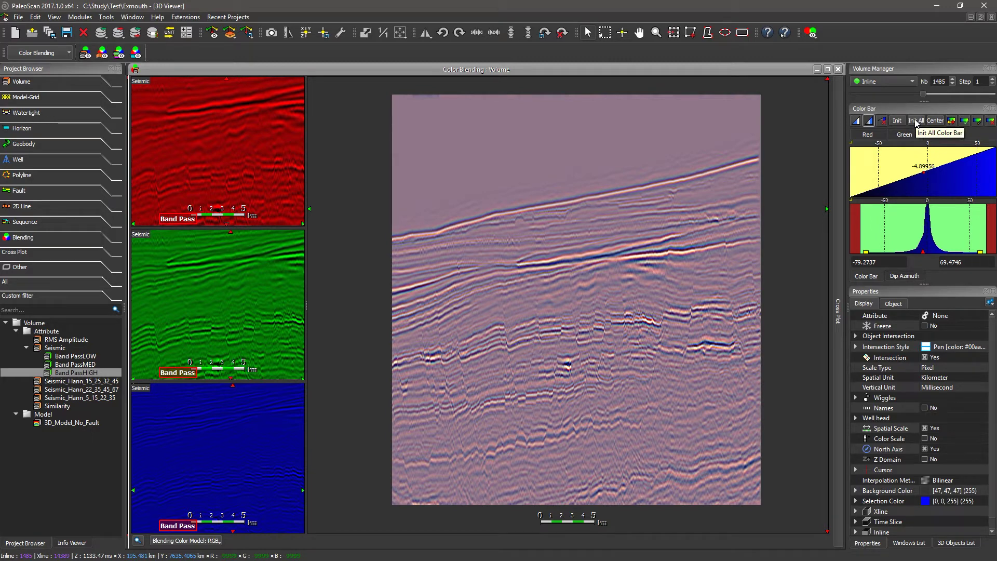
Browse the RGB-blended section through successive inlines, from 1485 down to 1452
key("Down")
key("Page_Down")
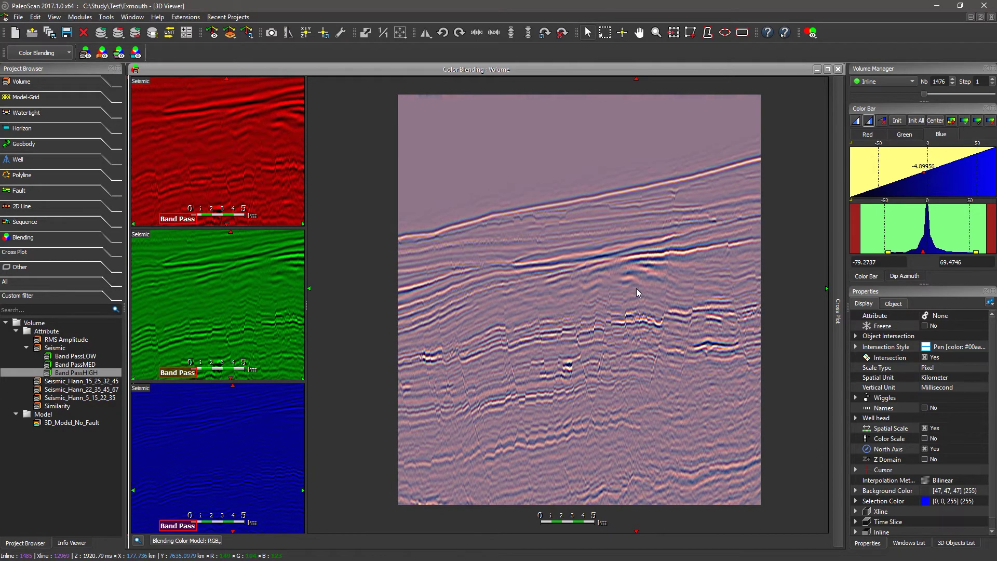
key("Page_Down")
key("Page_Down")
key("Page_Down")
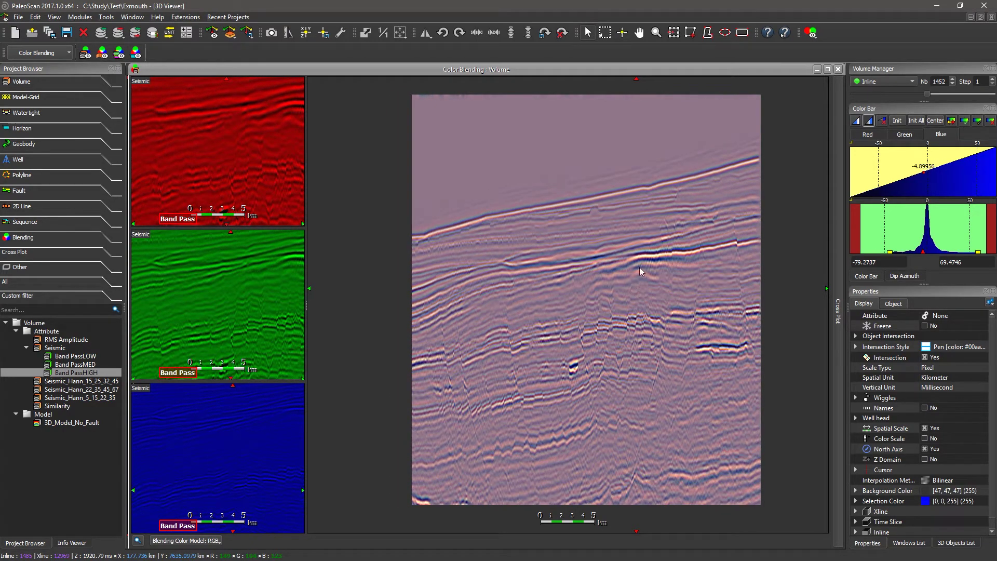
Browse the RGB-blended section through further inlines, switch it to crosslines and browse from 12265 to 12340
key("Page_Down")
key("Page_Down")
key("Page_Down")
left_click(872, 82)
left_click(877, 93)
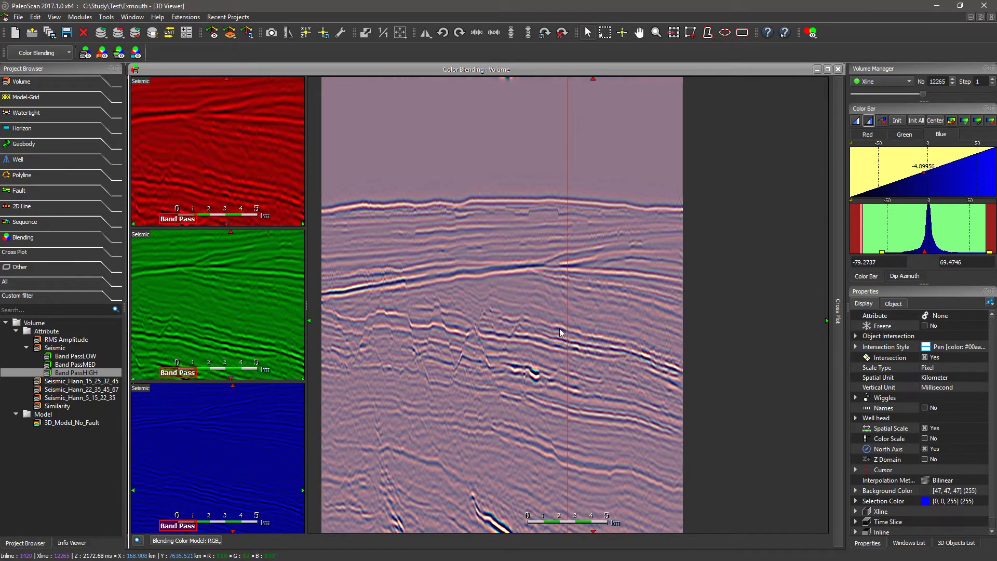
key("Page_Up")
key("Page_Up")
key("Page_Up")
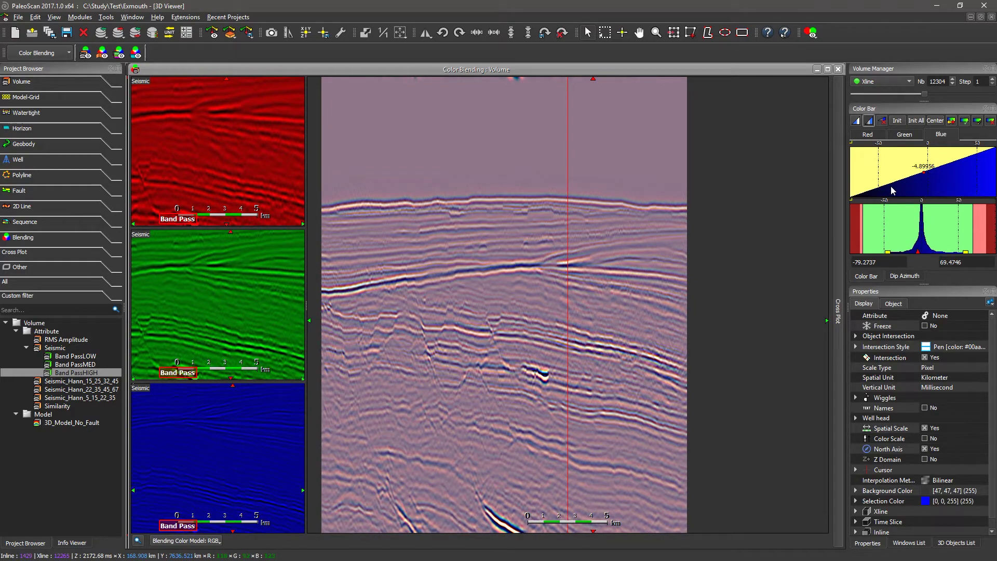
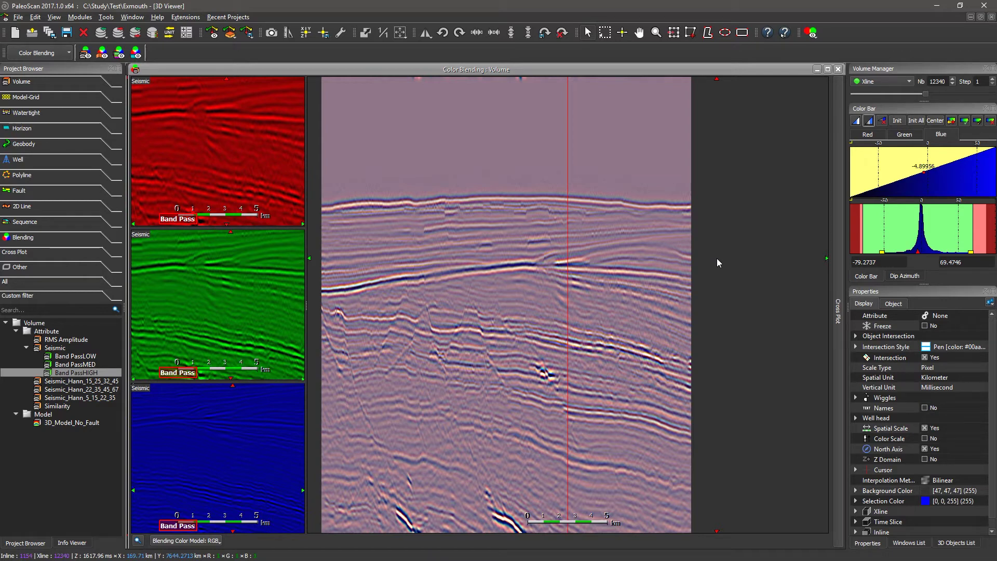
Close the Color Blending window and the three Band Pass section viewers
left_click(875, 318)
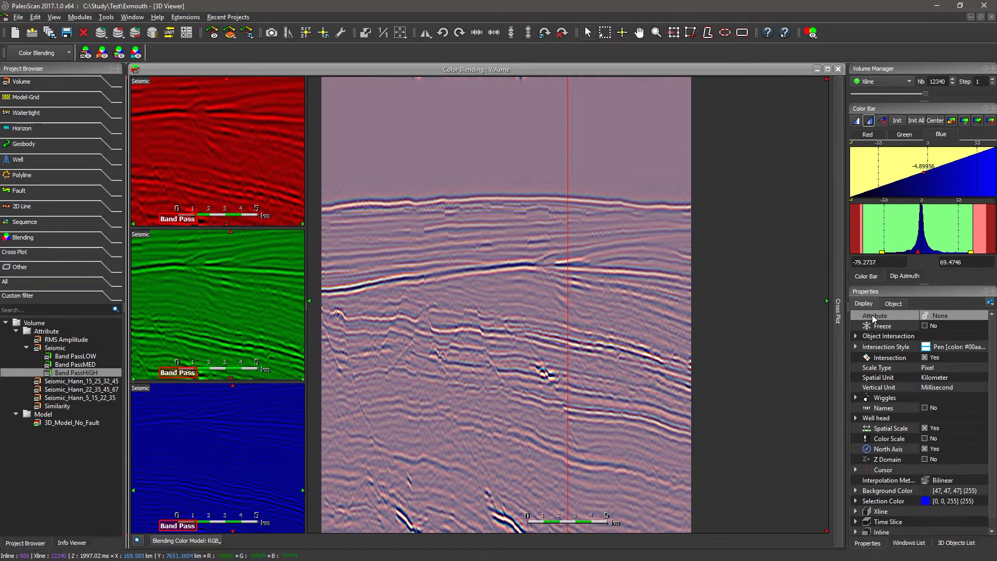
left_click(838, 69)
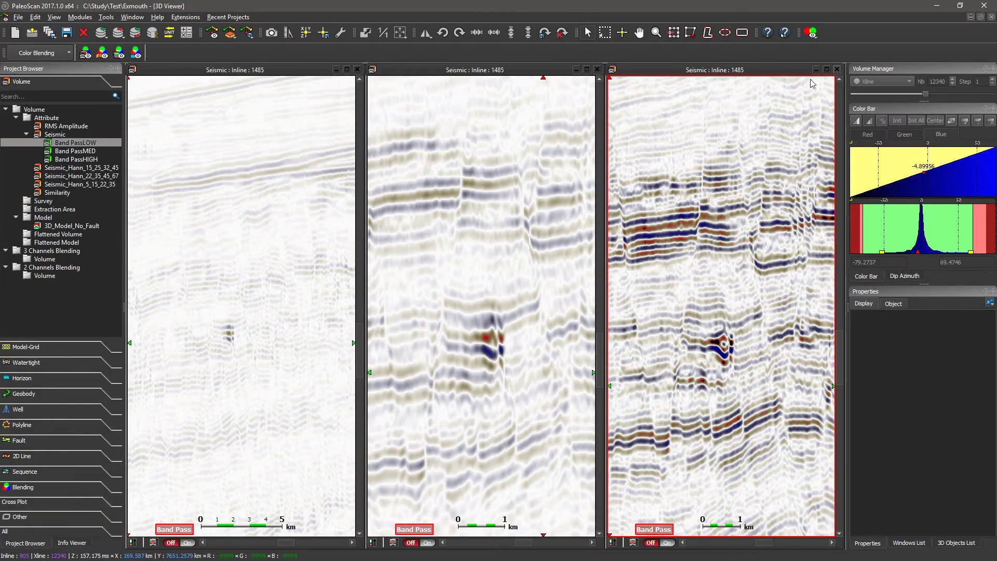
left_click(358, 70)
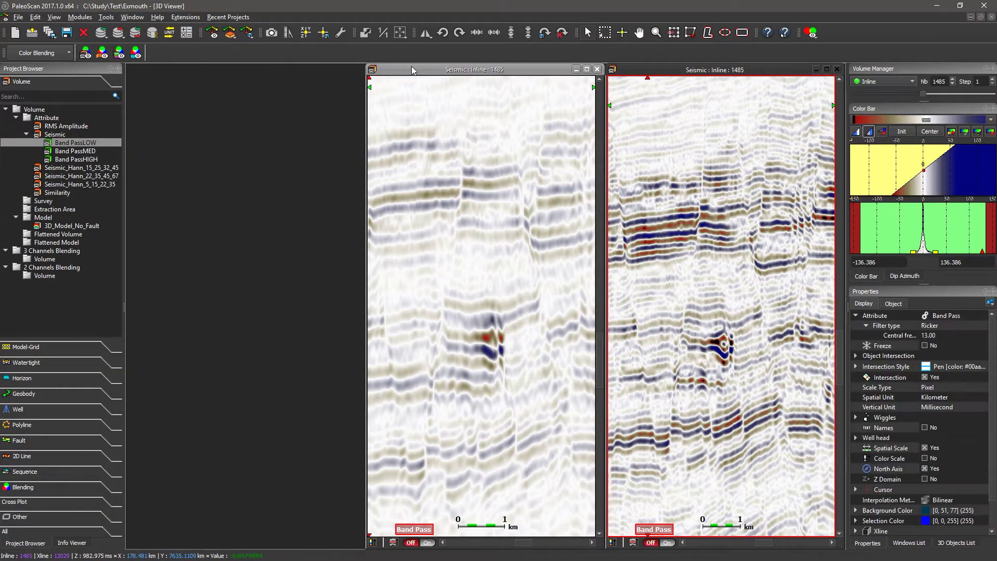
left_click(598, 70)
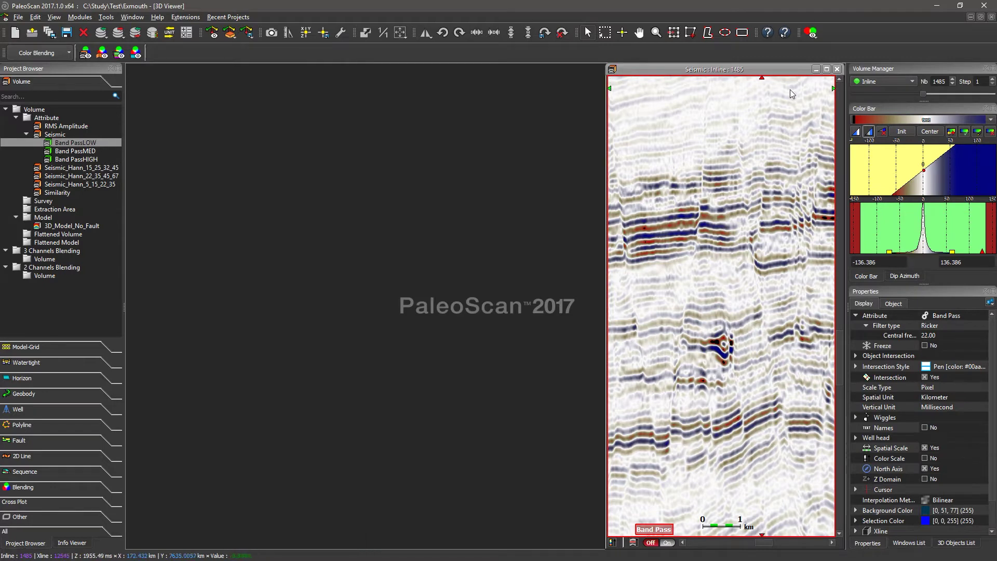
left_click(838, 70)
Switch to the Attribute module, open an enlarged Frequency Decomposition window and load the Seismic volume as its input
left_click(23, 55)
left_click(27, 70)
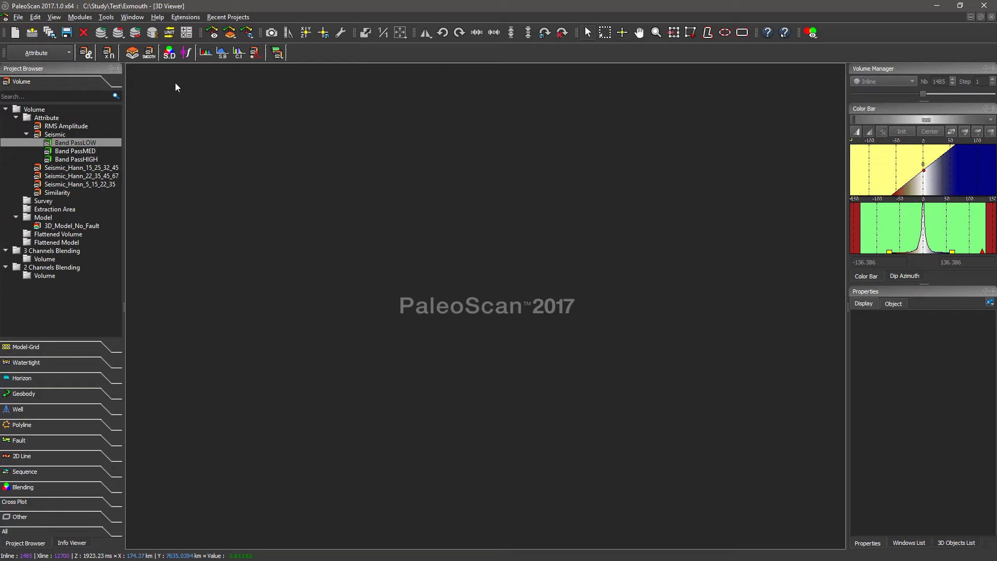
left_click(207, 53)
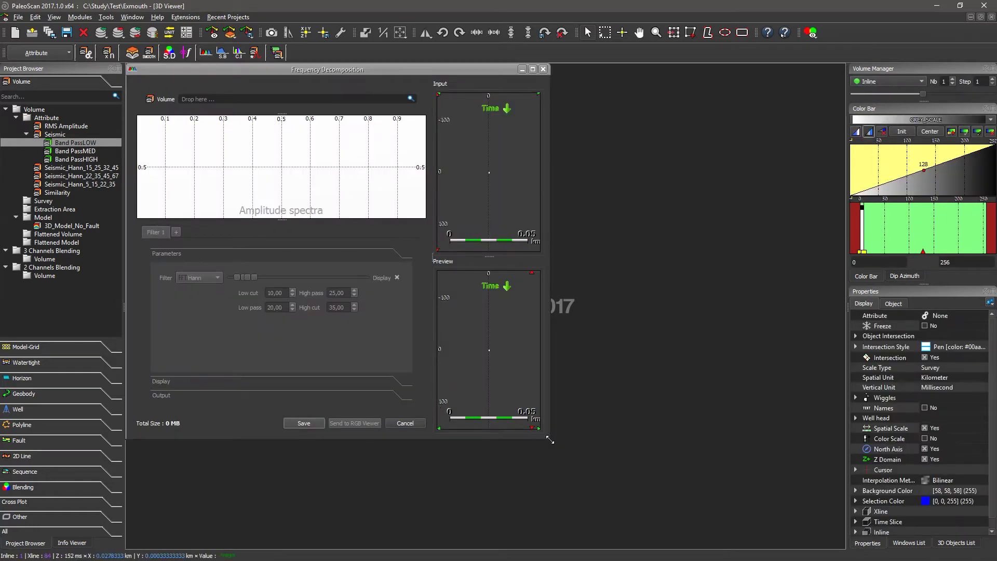
left_click_drag(550, 440, 843, 549)
left_click(625, 100)
left_click_drag(54, 354, 273, 98)
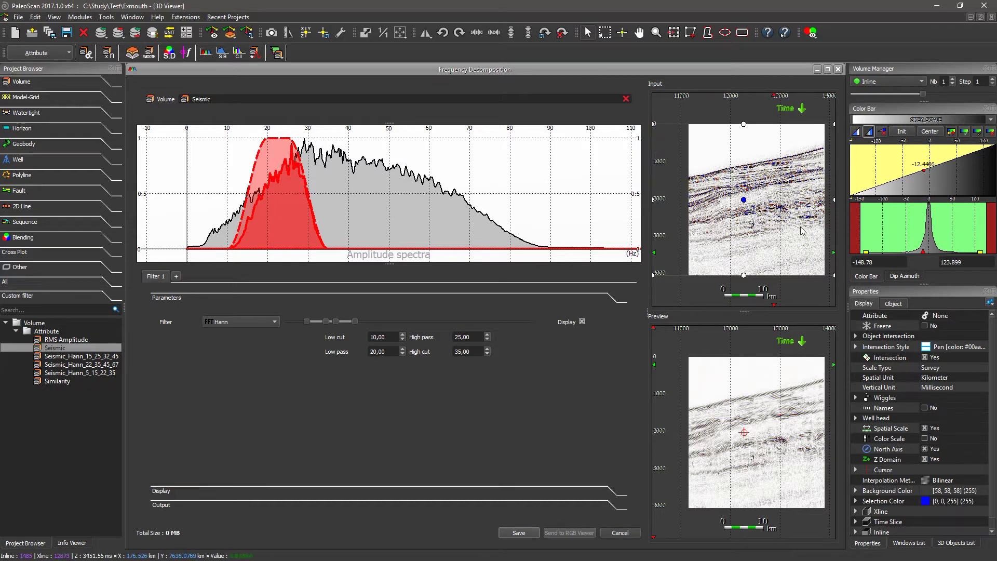
Step the decomposition's input section from inline 1485 to inline 1465
left_click(757, 199)
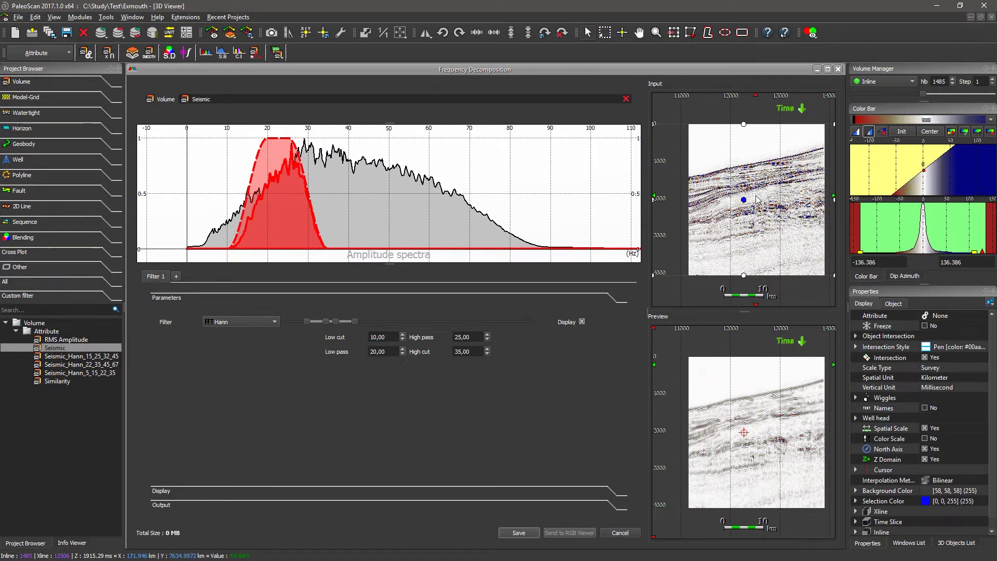
scroll(757, 199, "down", 5)
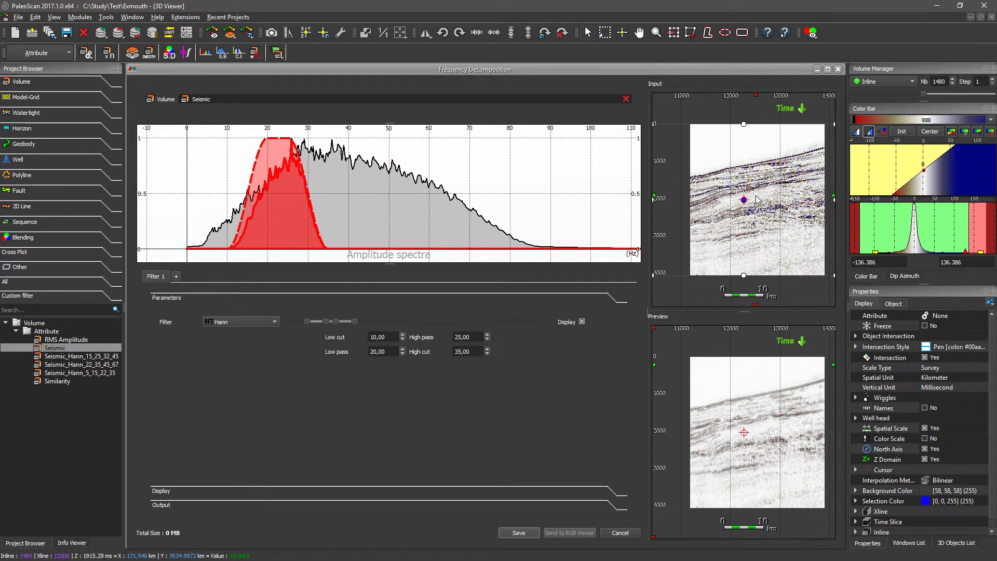
scroll(757, 199, "down", 10)
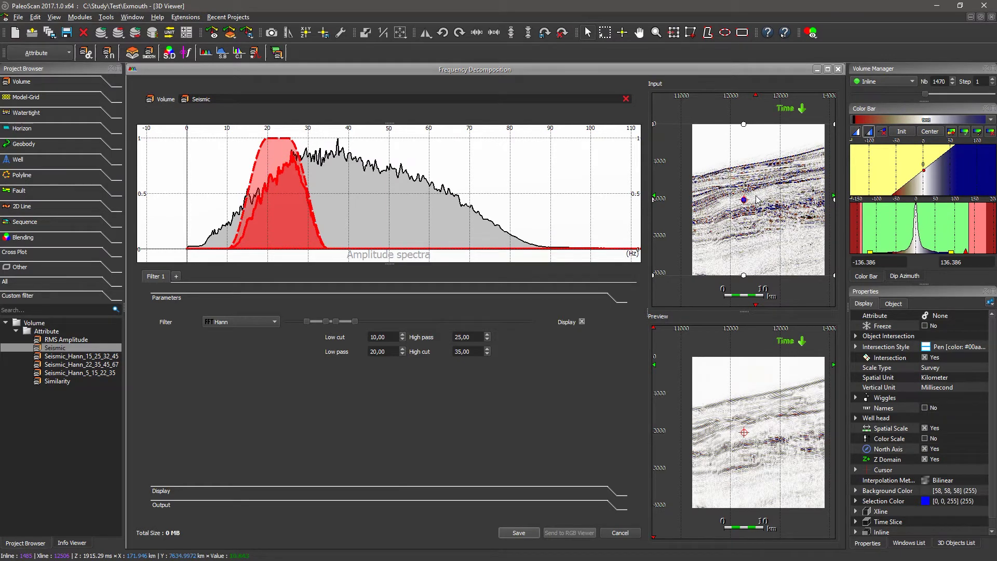
scroll(757, 199, "down", 3)
scroll(757, 199, "down", 2)
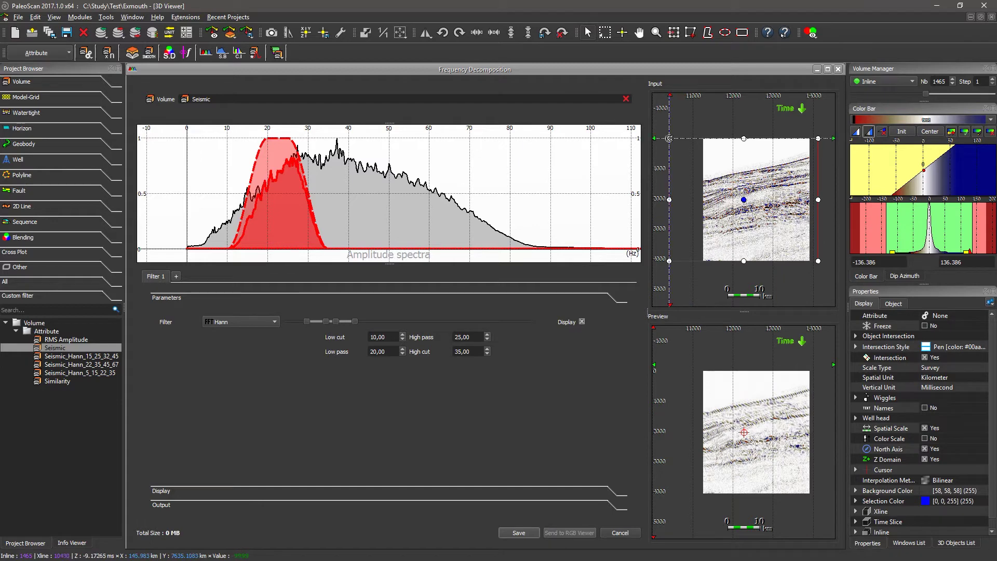
Shrink the spectrum extraction area and move it over the deeper reflectors, about crosslines 12275 to 12740 and Z 2499 to 2916 ms
left_click(687, 155)
left_click_drag(671, 140, 745, 201)
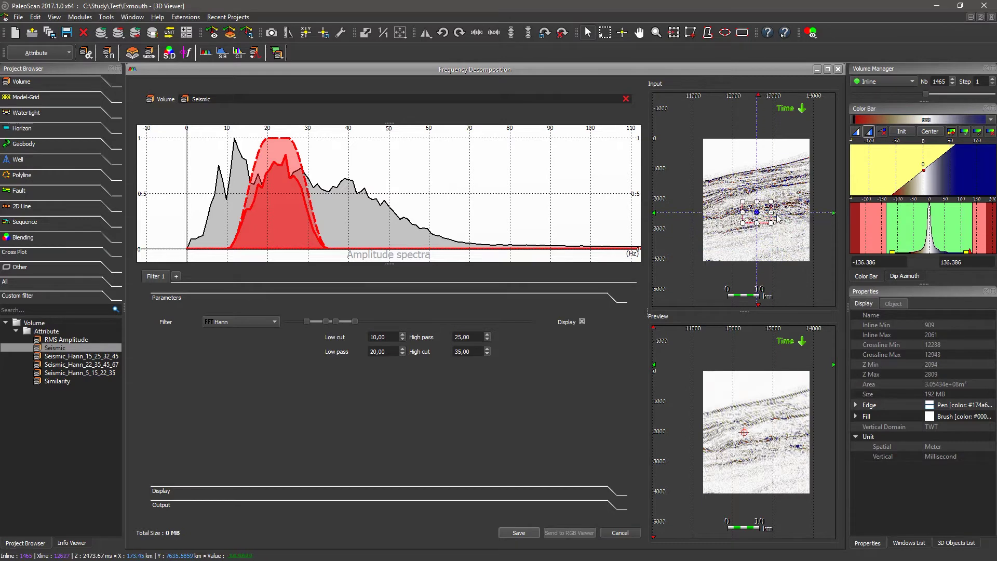
scroll(771, 229, "up", 3)
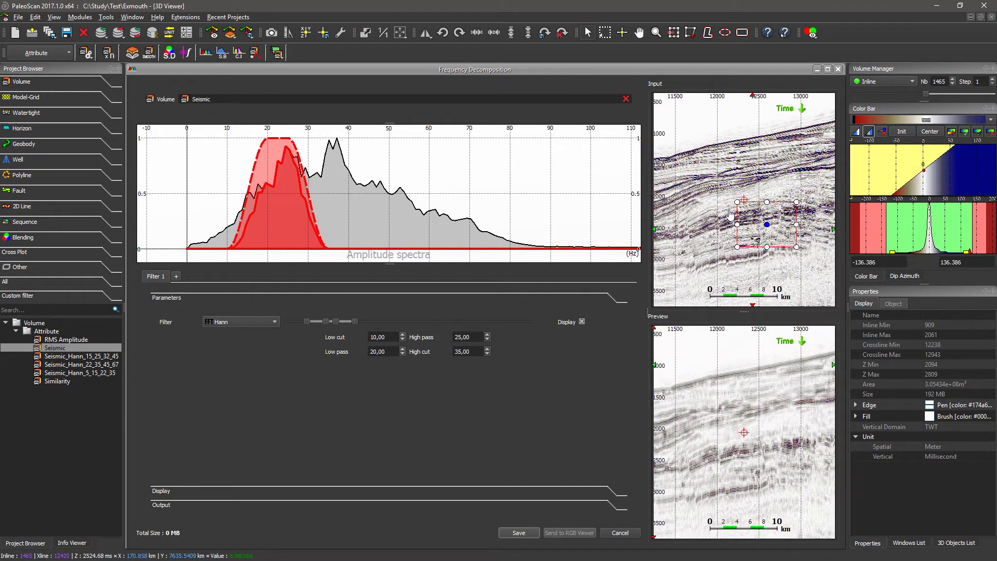
left_click_drag(771, 178, 734, 218)
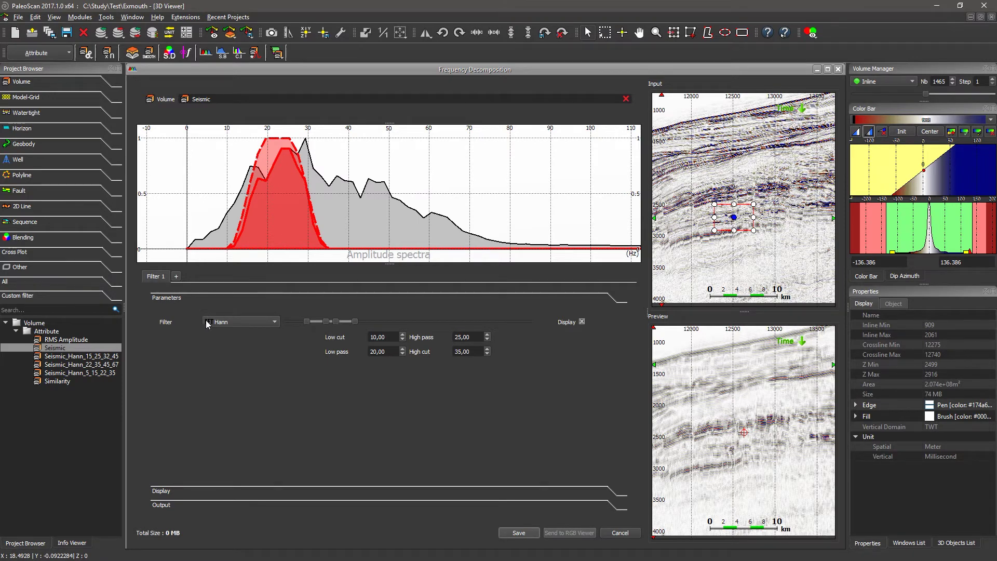
Review the filter types, keep Hann for Filter 1, and set low cut 5.73, low pass 17.79, high pass 23.42 and high cut 31.73
left_click(237, 322)
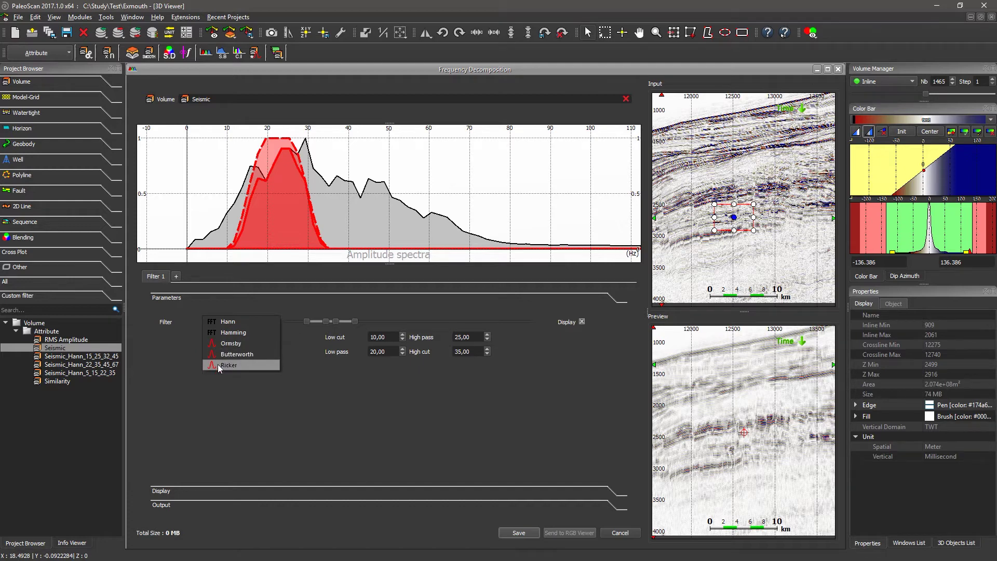
left_click(218, 322)
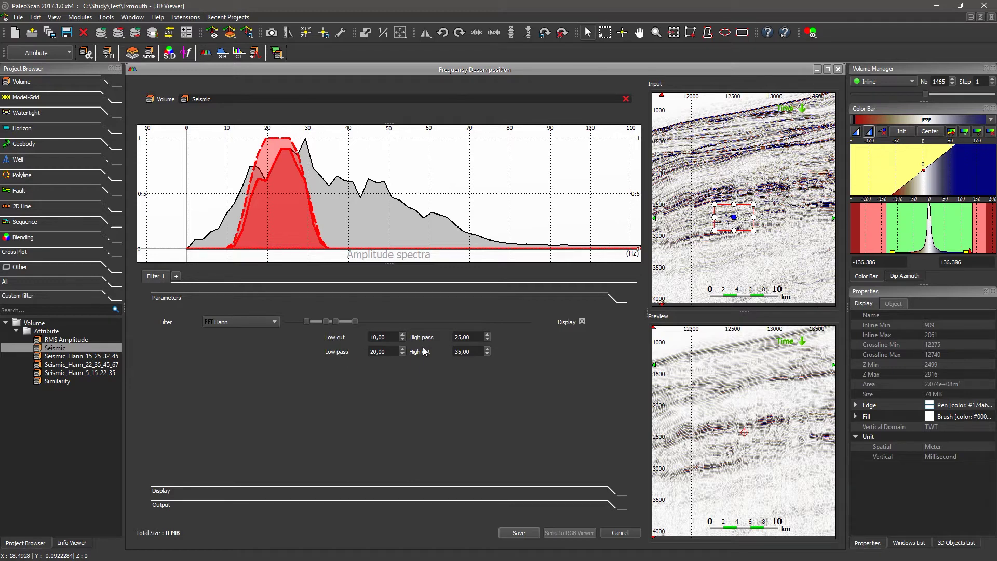
mouse_move(306, 323)
left_mouse_down()
mouse_move(287, 322)
mouse_move(311, 323)
mouse_move(298, 323)
left_mouse_up()
scroll(383, 352, "down", 5)
scroll(384, 352, "up", 3)
scroll(383, 352, "down", 1)
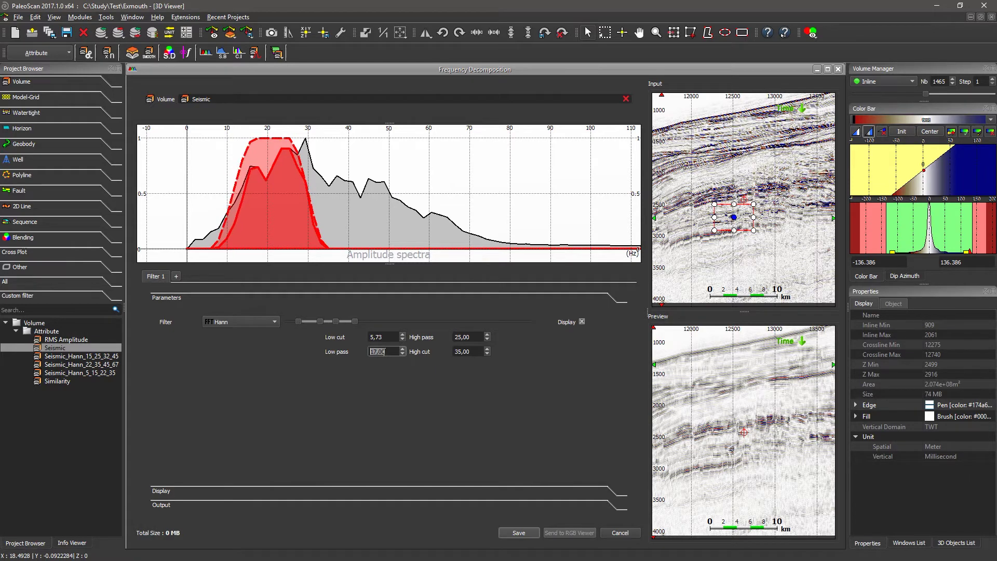
scroll(384, 352, "up", 1)
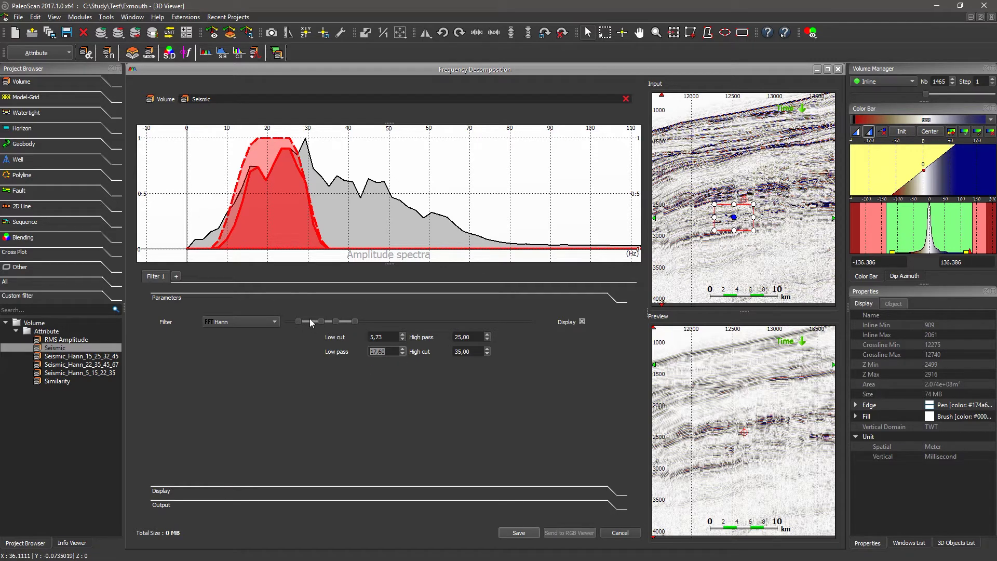
mouse_move(318, 322)
left_mouse_down()
mouse_move(347, 320)
mouse_move(313, 320)
mouse_move(321, 322)
left_mouse_up()
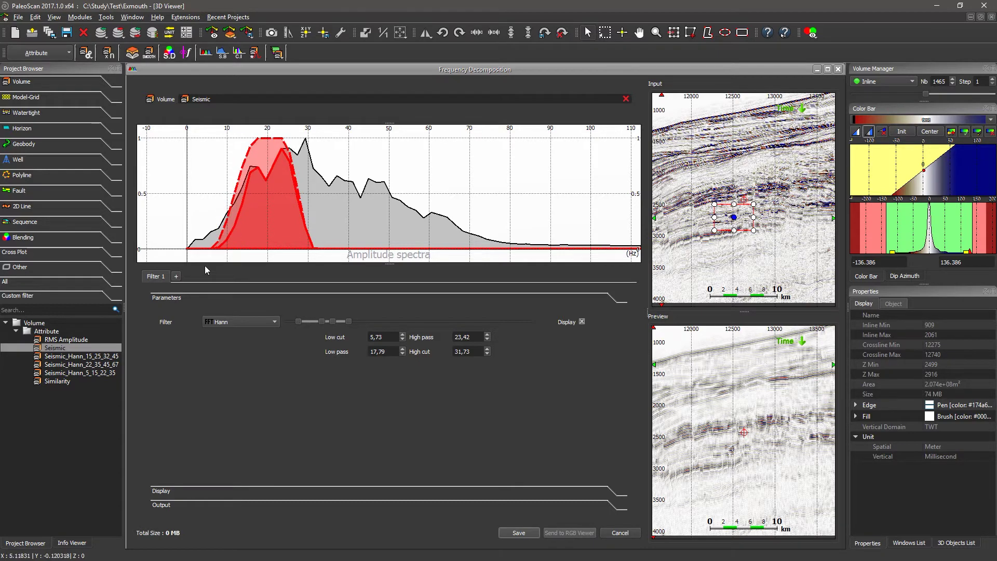
Add a second Hann filter with corners at 18.06, 27.79, 34.68 and 42.45, and a third at 23.42, 36.55, 41.38 and 52.45
left_click(176, 277)
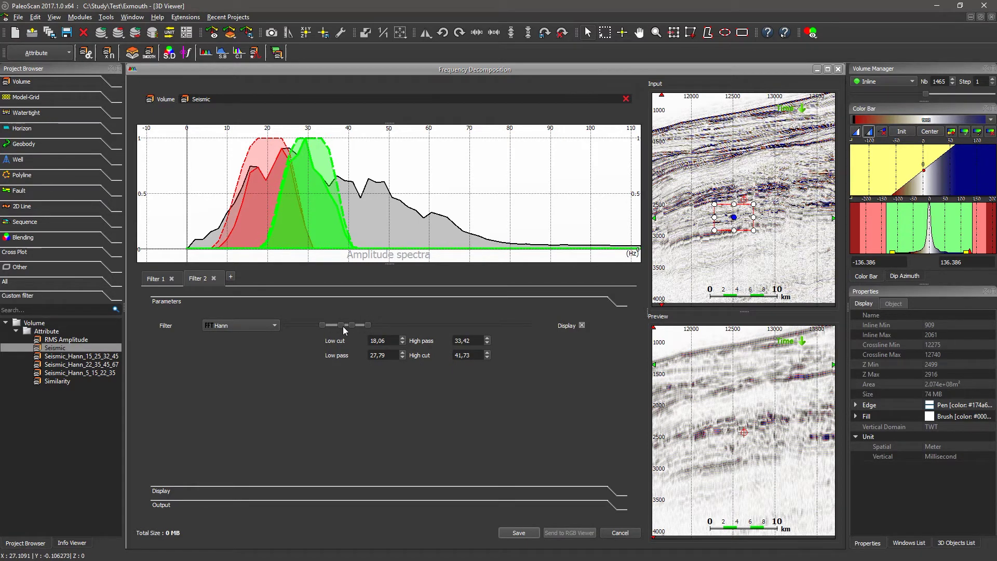
left_click_drag(357, 326, 368, 326)
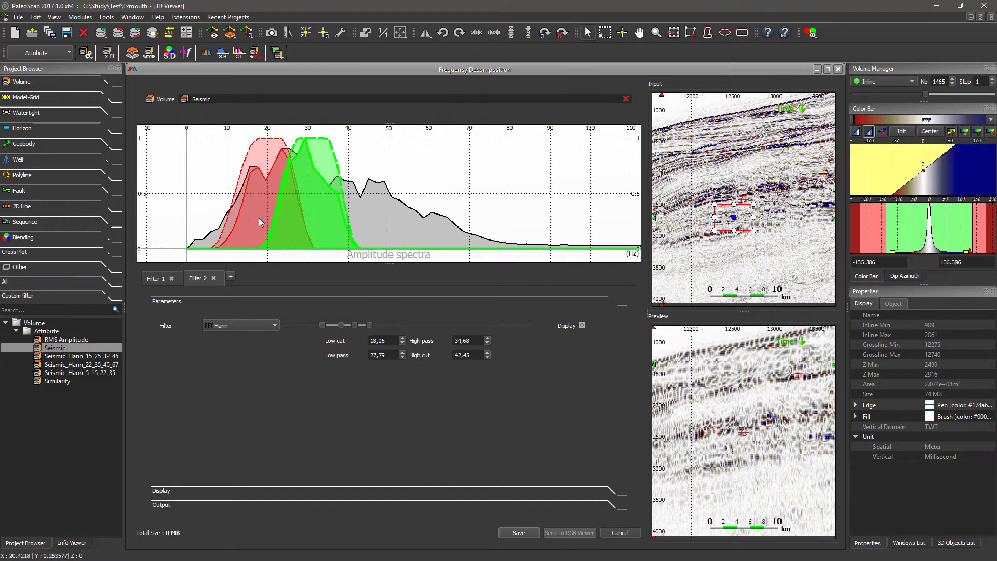
left_click(232, 278)
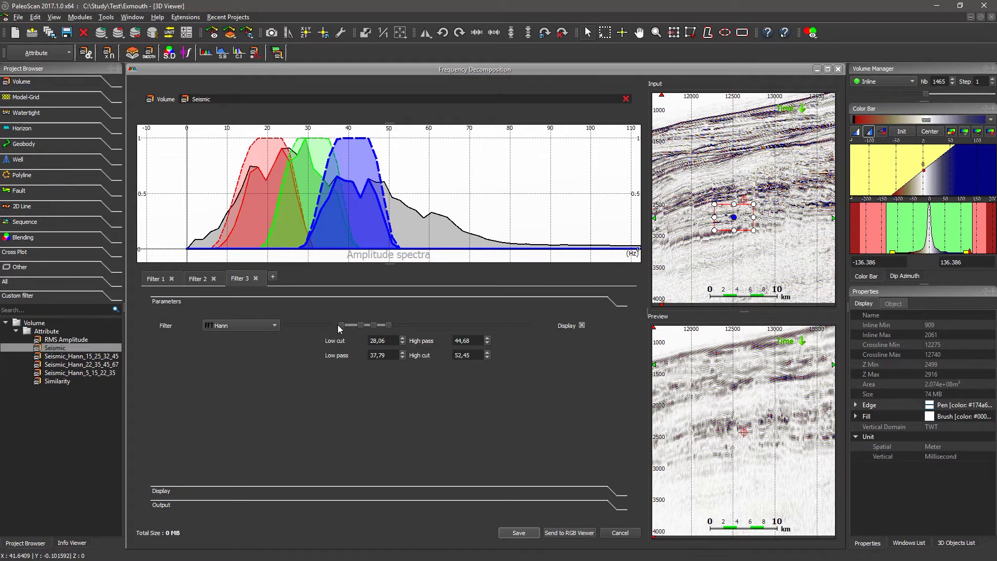
left_click_drag(342, 325, 368, 327)
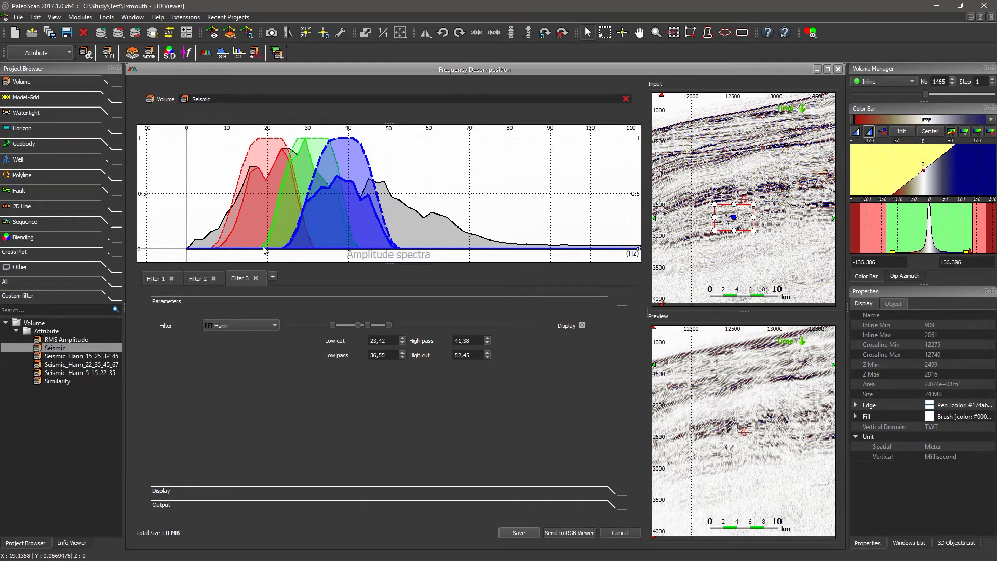
Save the three Hann-filtered frequency decomposition volumes and select them under Seismic in the project tree
left_click(156, 279)
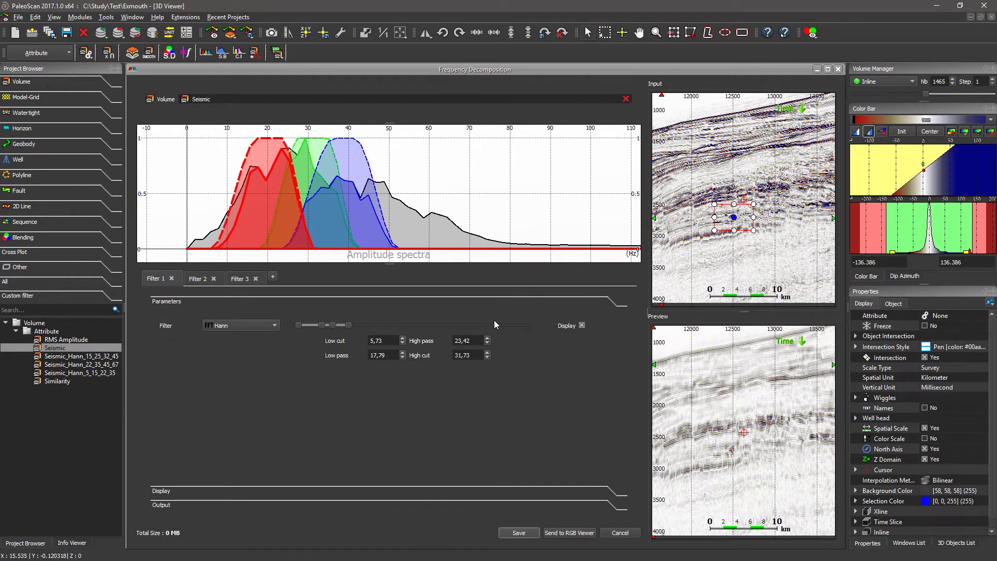
left_click(519, 533)
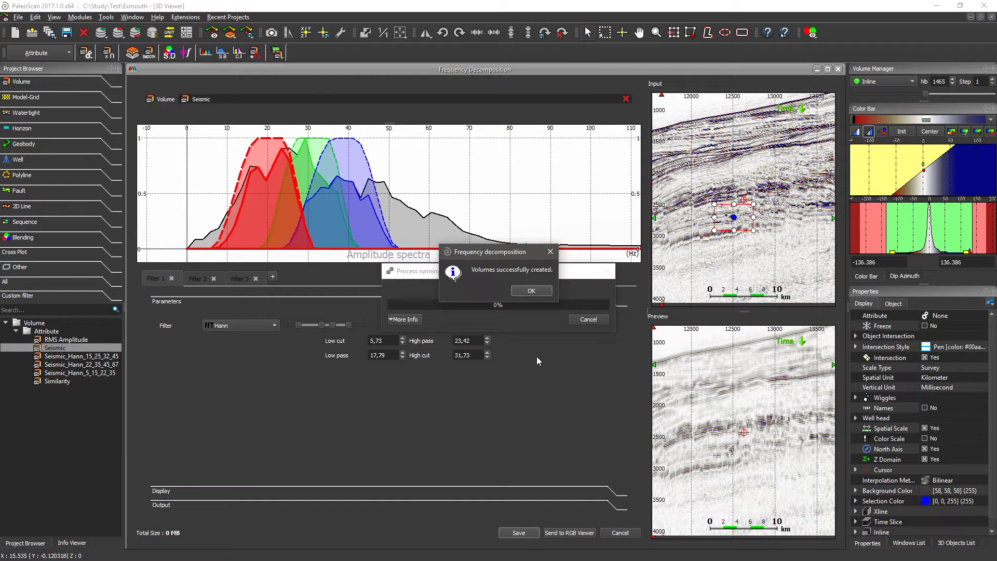
left_click(531, 291)
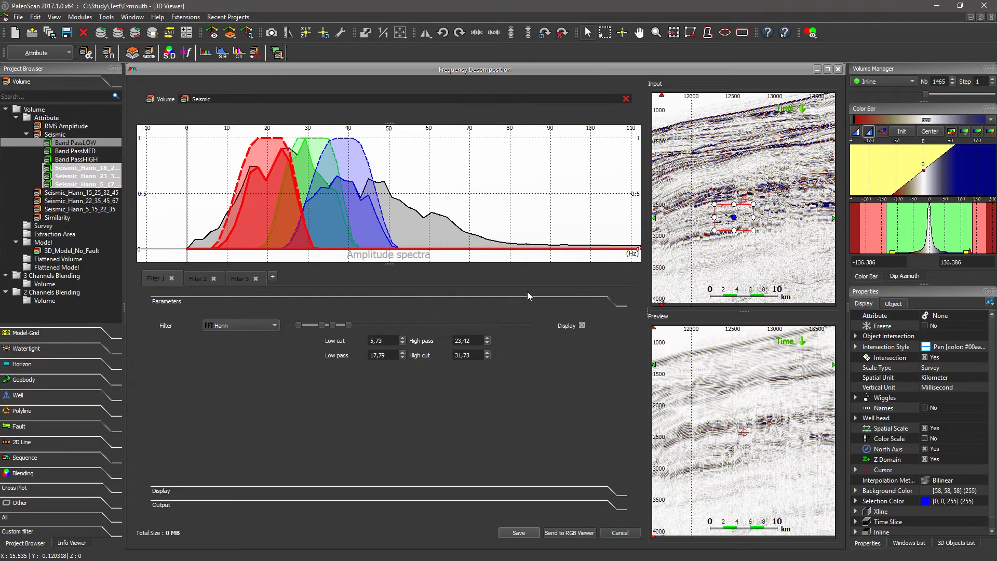
left_click(93, 167)
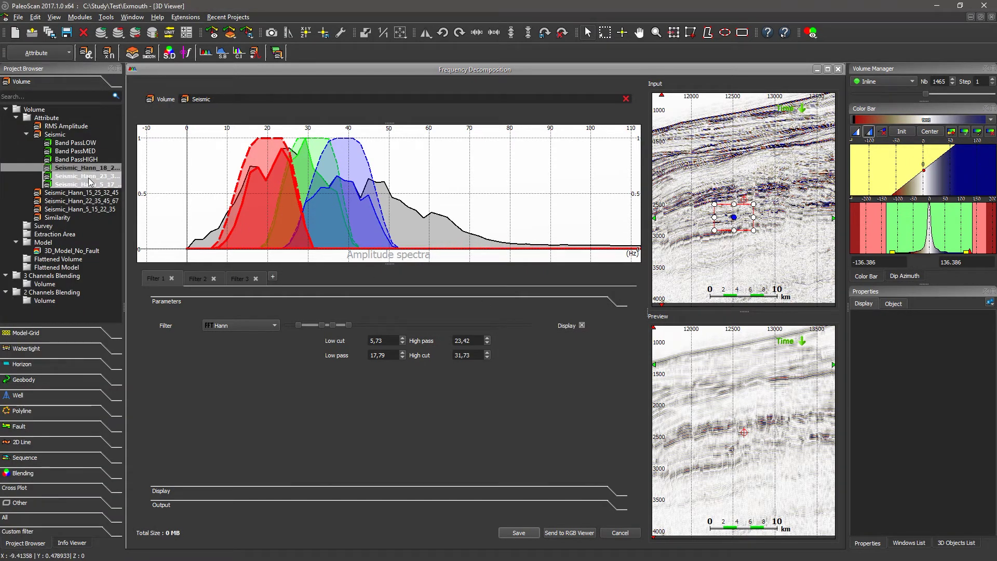
left_click(89, 184, "shift")
Switch to the Color Blending module, open a volume RGB blending window and enlarge it over the work area
left_click(49, 55)
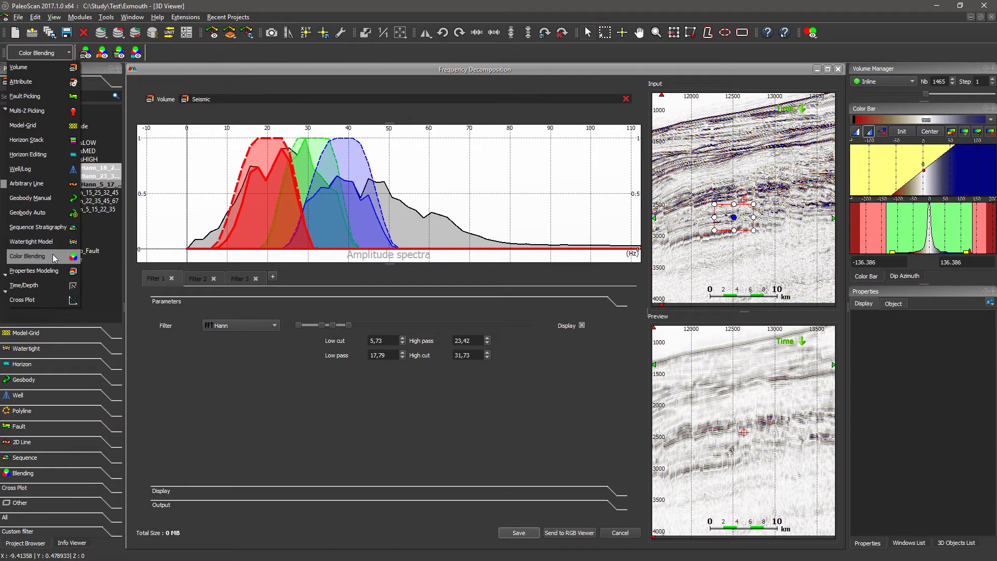
left_click(53, 254)
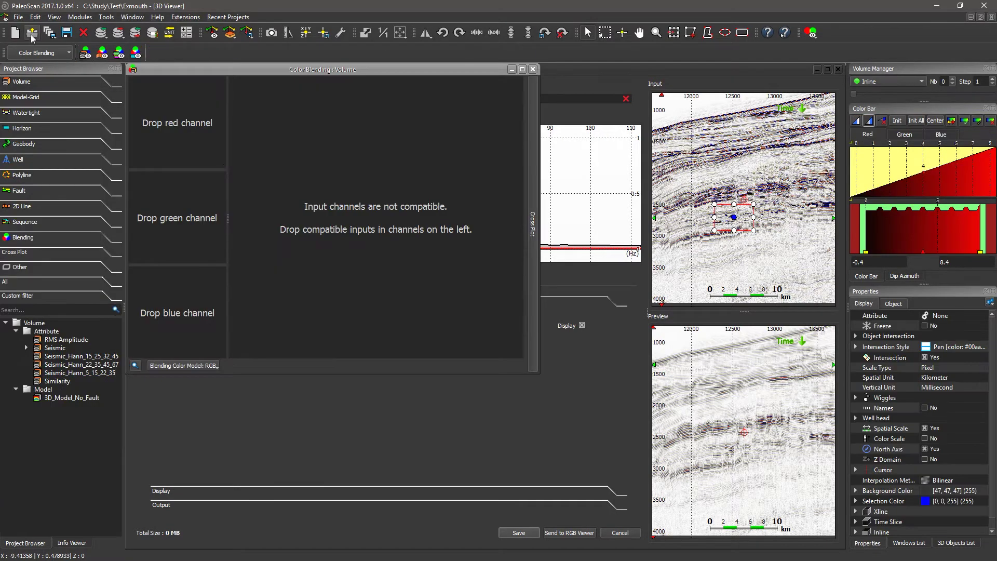
left_click_drag(540, 373, 844, 547)
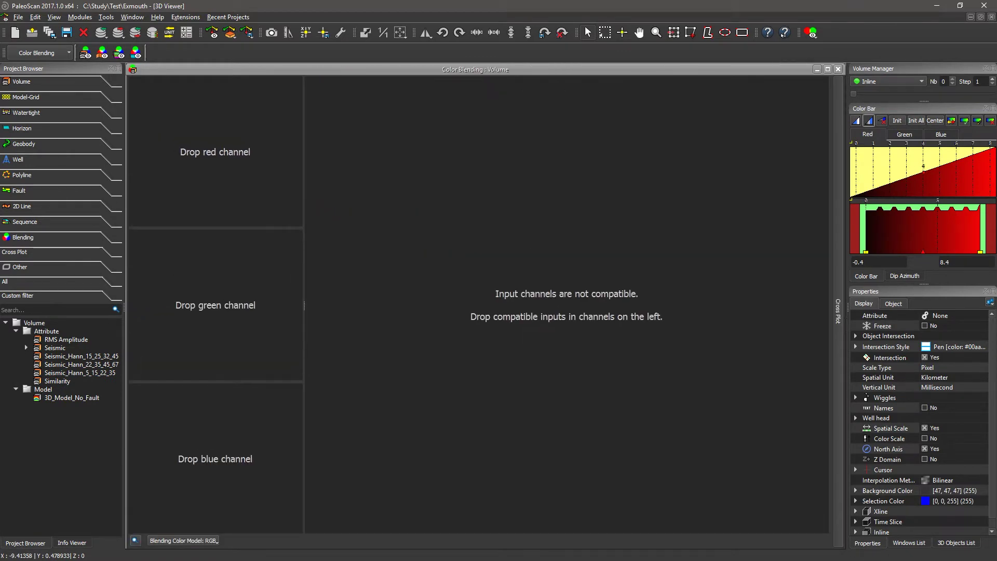
Assign the Seismic_Hann_5_17 volume to the red channel, Seismic_Hann_18_27 to green and Seismic_Hann_23_36 to blue
left_click(26, 347)
left_click_drag(73, 381, 249, 167)
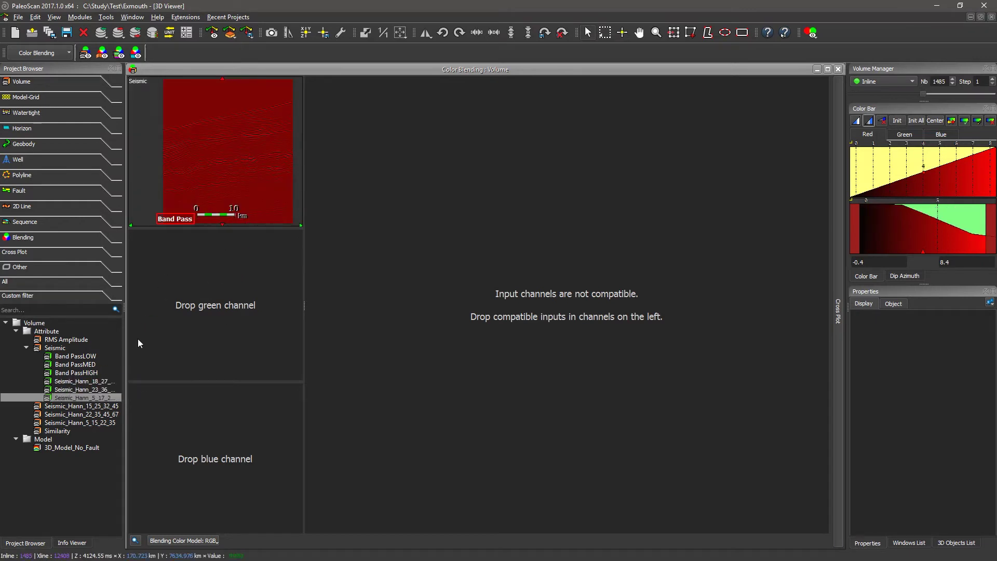
left_click_drag(81, 383, 501, 405)
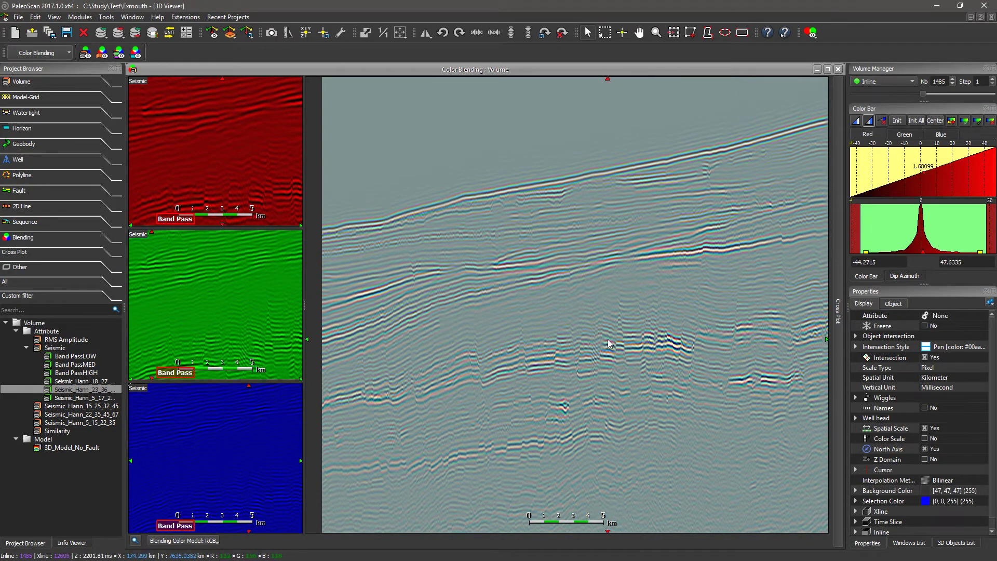
Step through the inlines of the blended Hann volumes from 1485 to about 1441
scroll(609, 344, "down", 1)
scroll(609, 343, "down", 20)
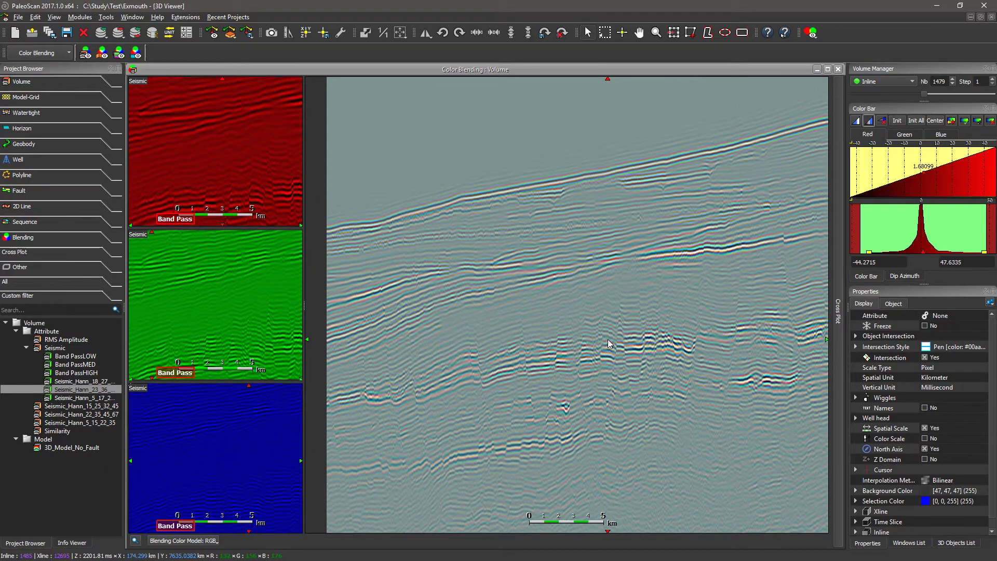
scroll(609, 342, "down", 3)
scroll(611, 341, "down", 9)
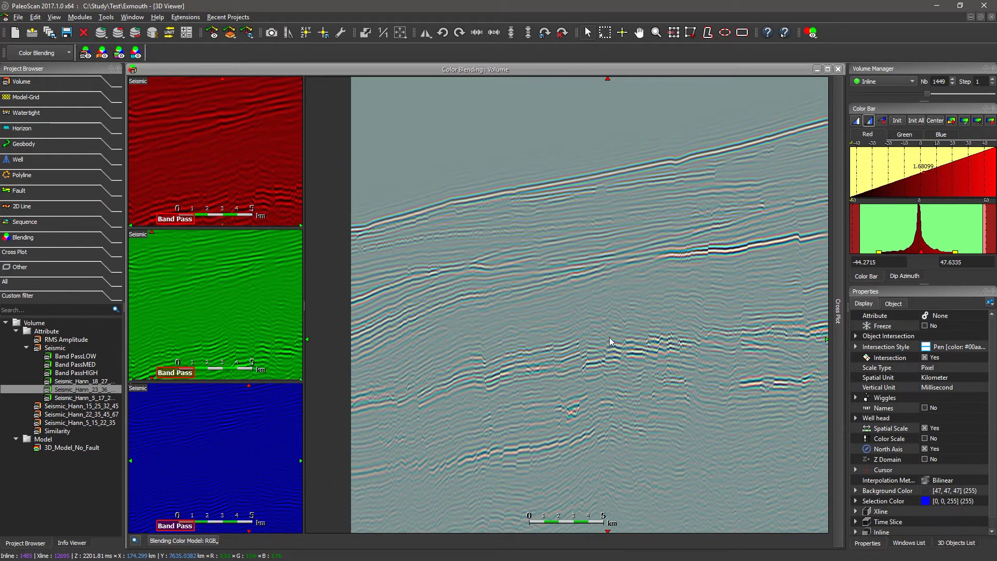
scroll(611, 342, "down", 20)
scroll(869, 94, "up", 3)
Switch the blended view to crosslines and examine the whole section at crossline 12265
left_click(875, 83)
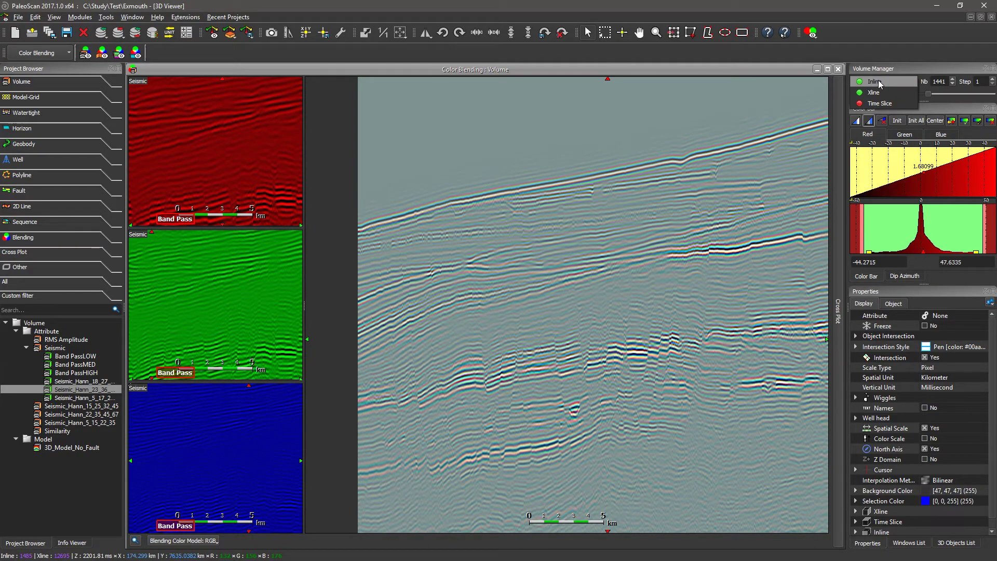
left_click(876, 92)
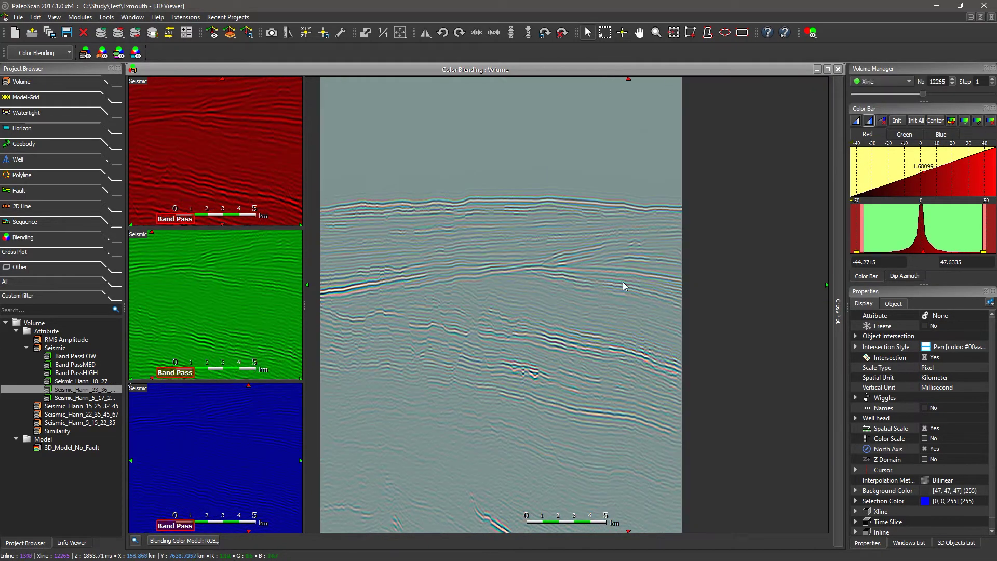
scroll(544, 304, "down", 3)
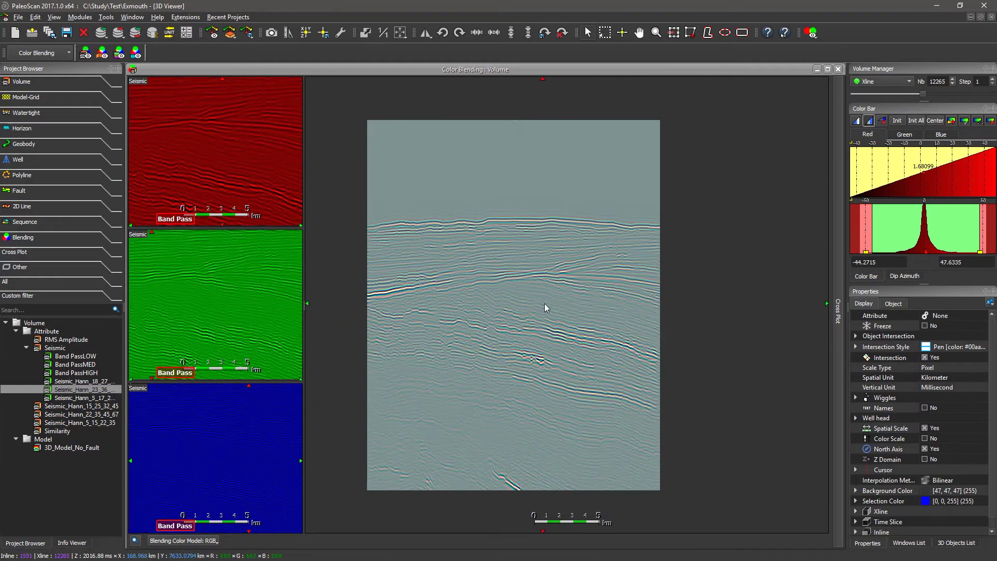
left_click(894, 81)
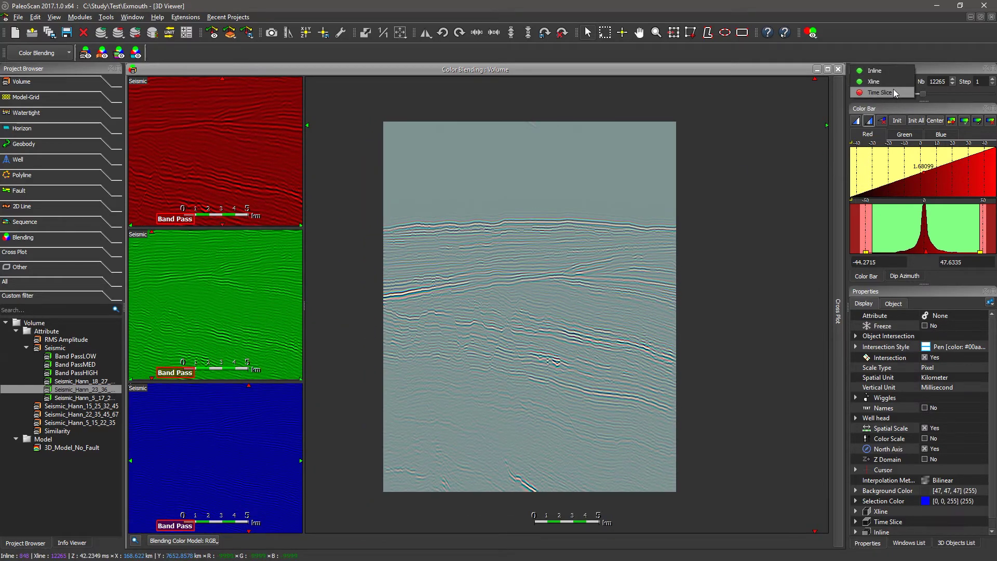
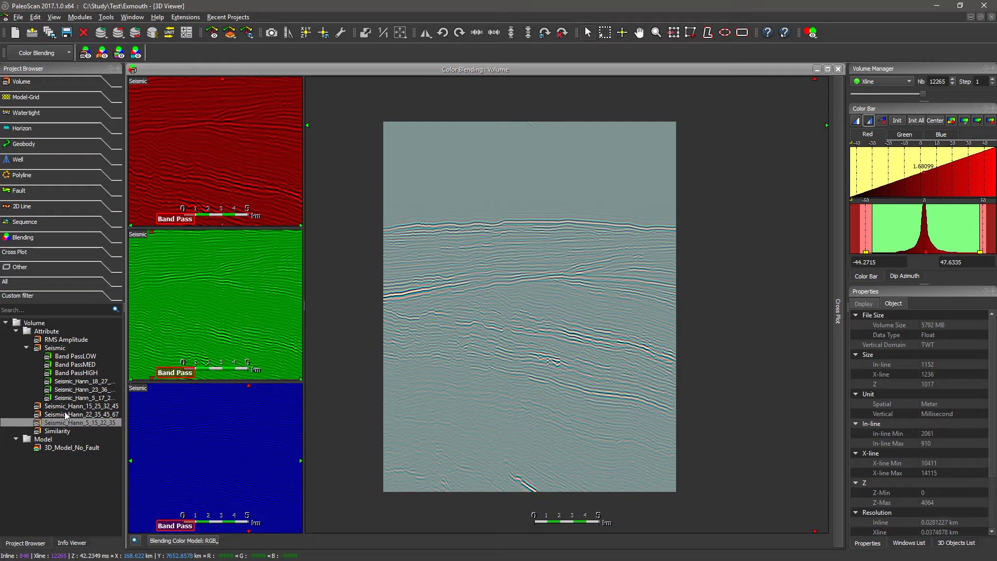
Close the current blending window and open a new volume RGB blending window enlarged over the work area
left_click(76, 424)
left_click(838, 69)
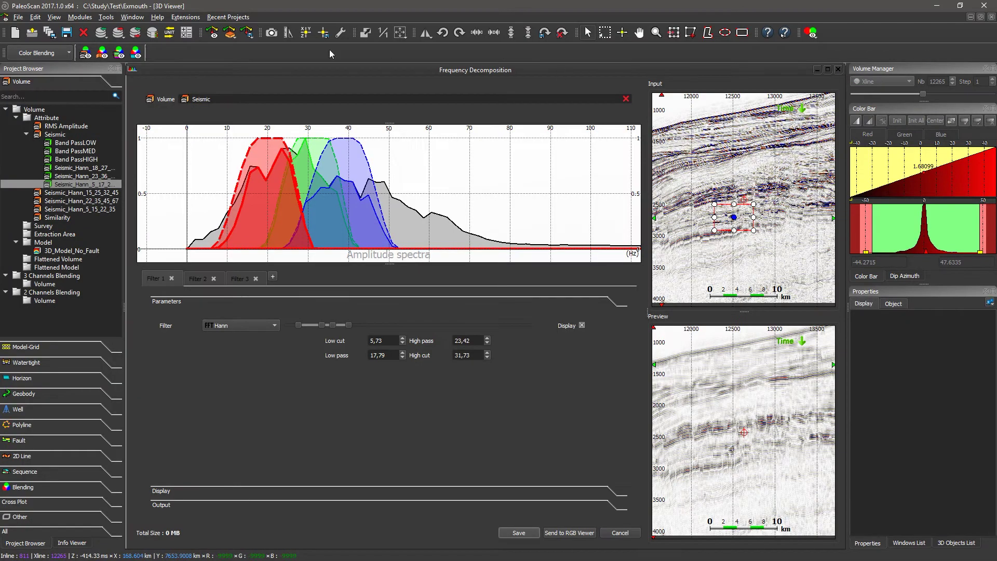
left_click(85, 52)
left_click_drag(531, 370, 836, 532)
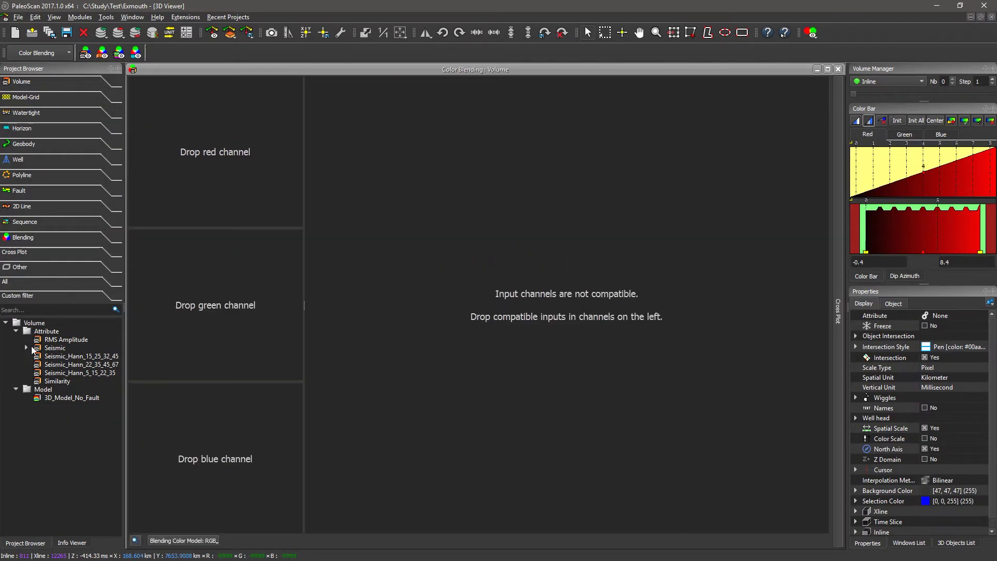
Assign Seismic_Hann_5_15_22_35 to the red channel, Seismic_Hann_15_25_32_45 to green and Seismic_Hann_22_35_45_67 to blue
left_click(26, 348)
left_click(69, 389)
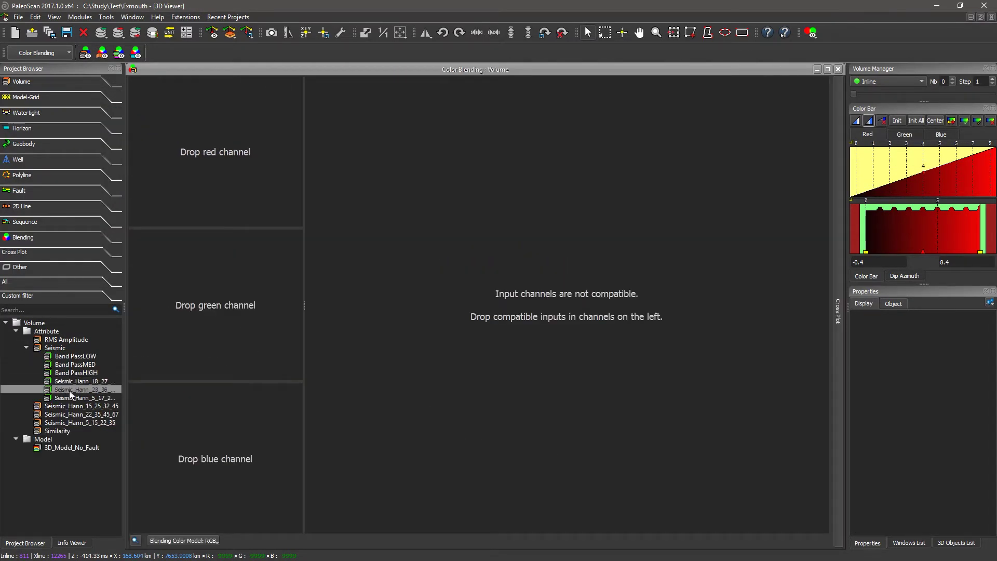
left_click_drag(79, 423, 245, 154)
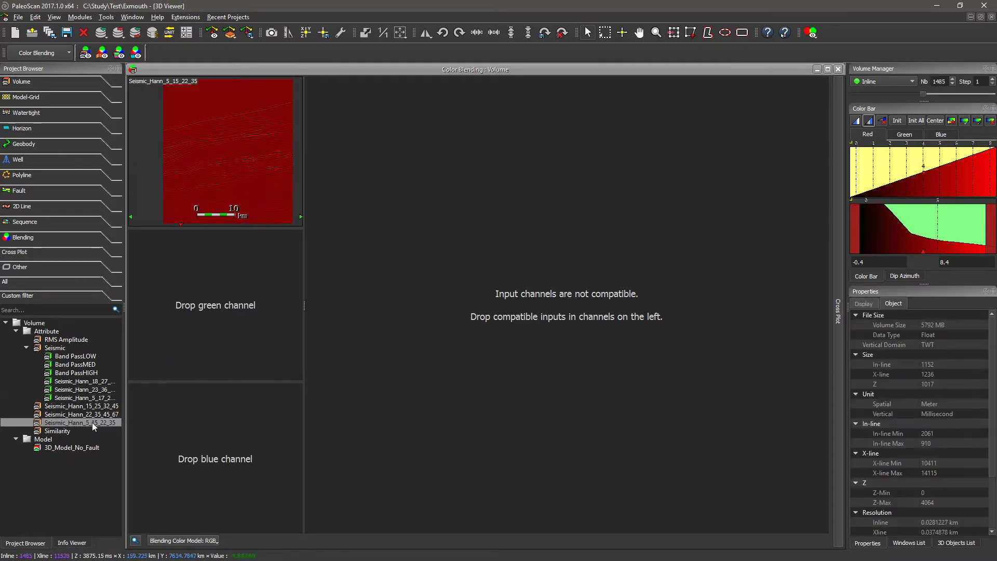
left_click_drag(74, 408, 244, 322)
left_click_drag(100, 417, 257, 451)
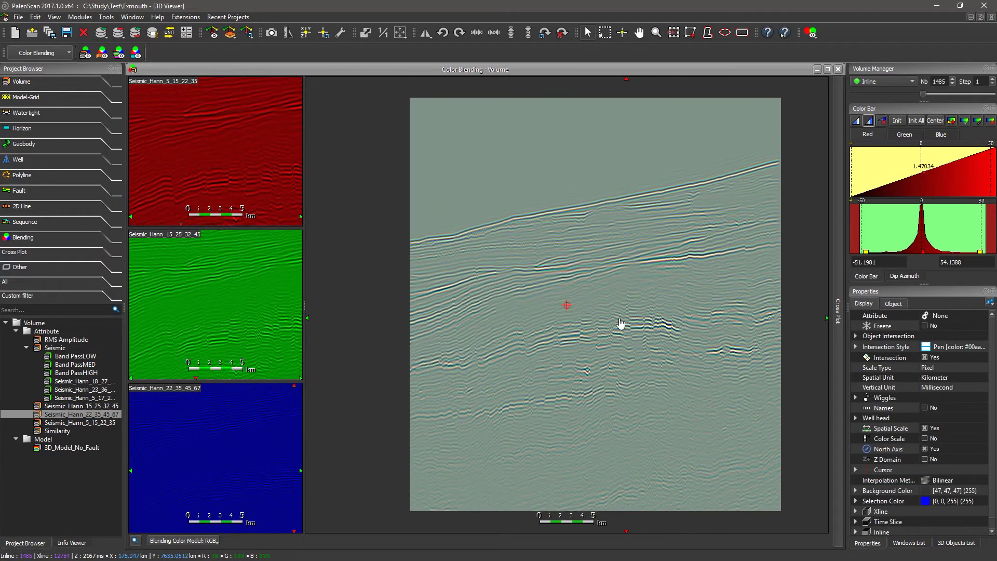
Display the RGB blend as a time slice and reinitialize the color bars of all channels
left_click(886, 79)
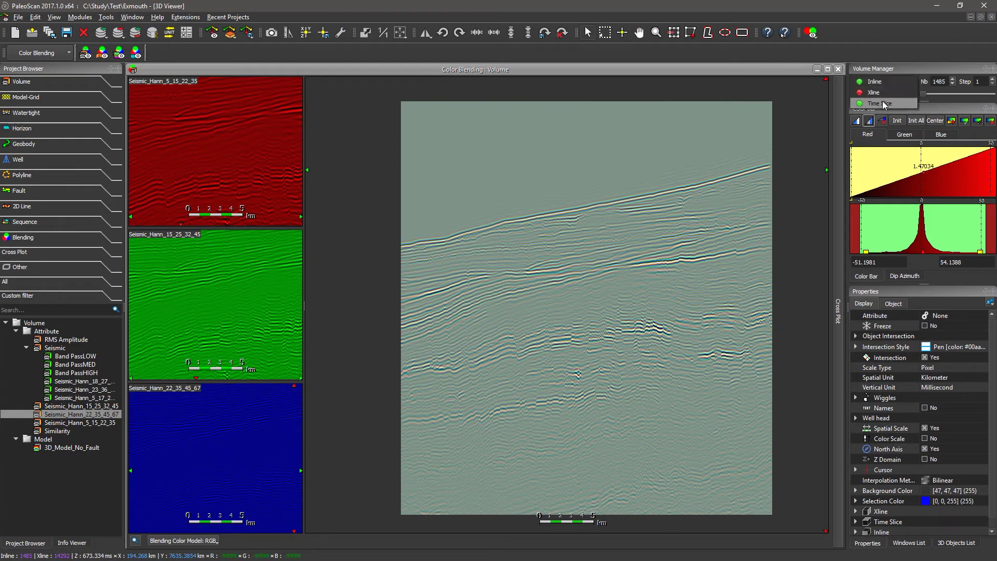
left_click(882, 103)
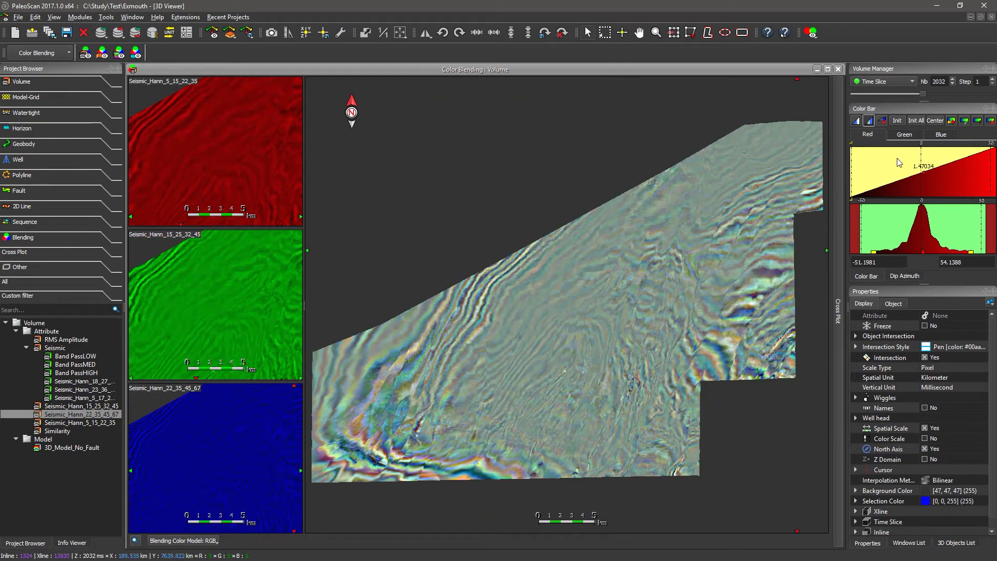
left_click(914, 120)
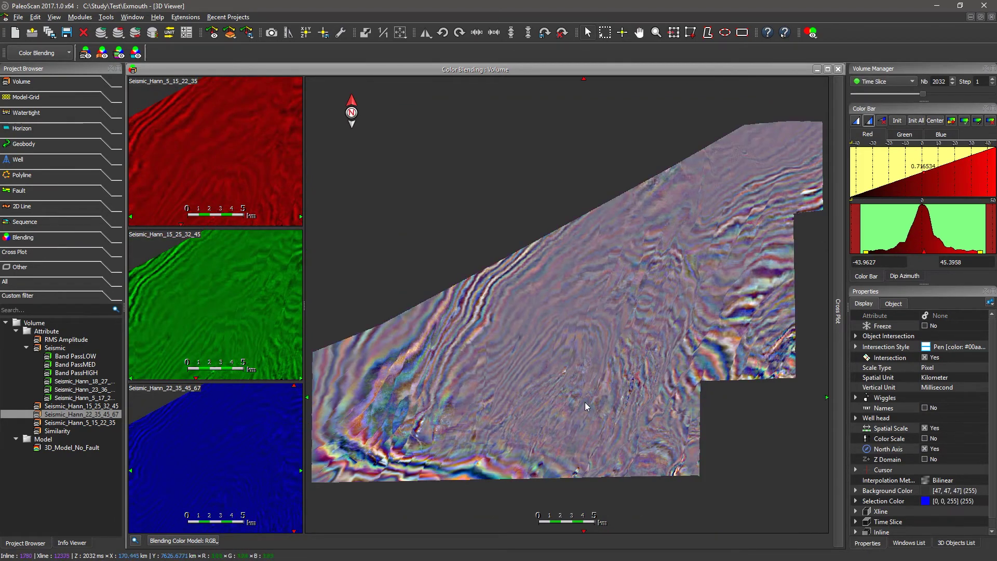
Step down through the blended time slices from 2032 to about 2716 ms to examine the frequency variations
scroll(594, 367, "down", 2)
scroll(594, 367, "down", 4)
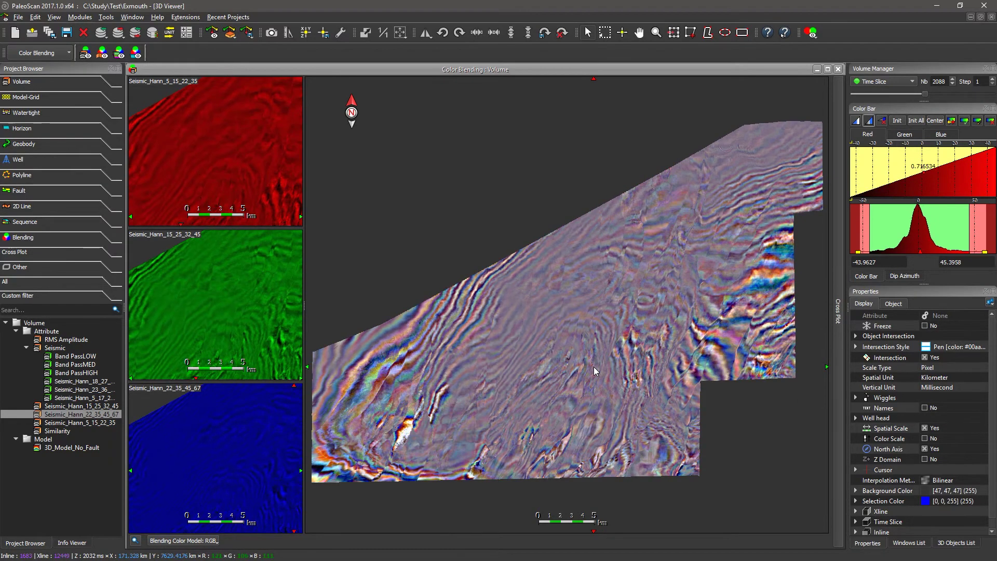
scroll(594, 367, "down", 5)
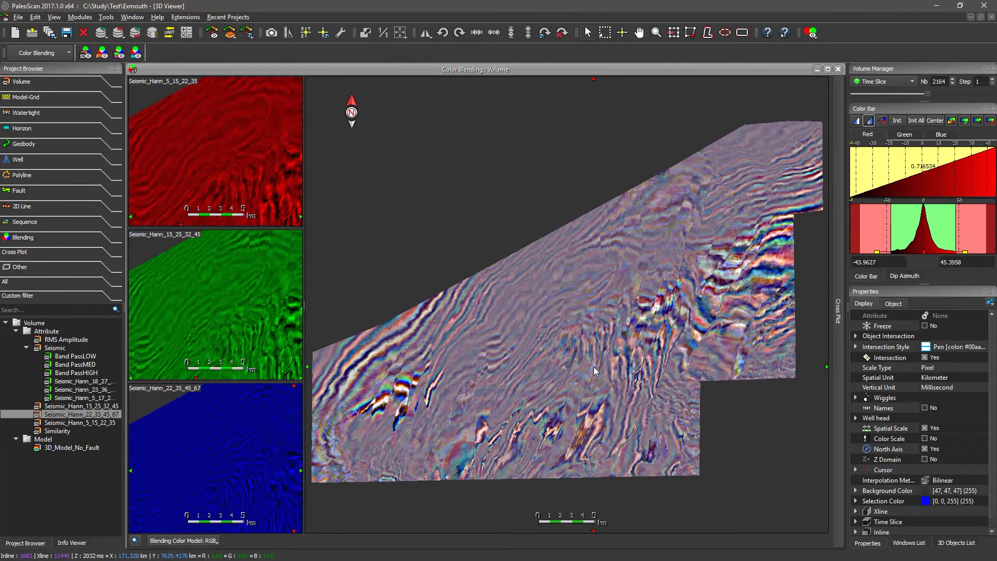
scroll(594, 367, "down", 5)
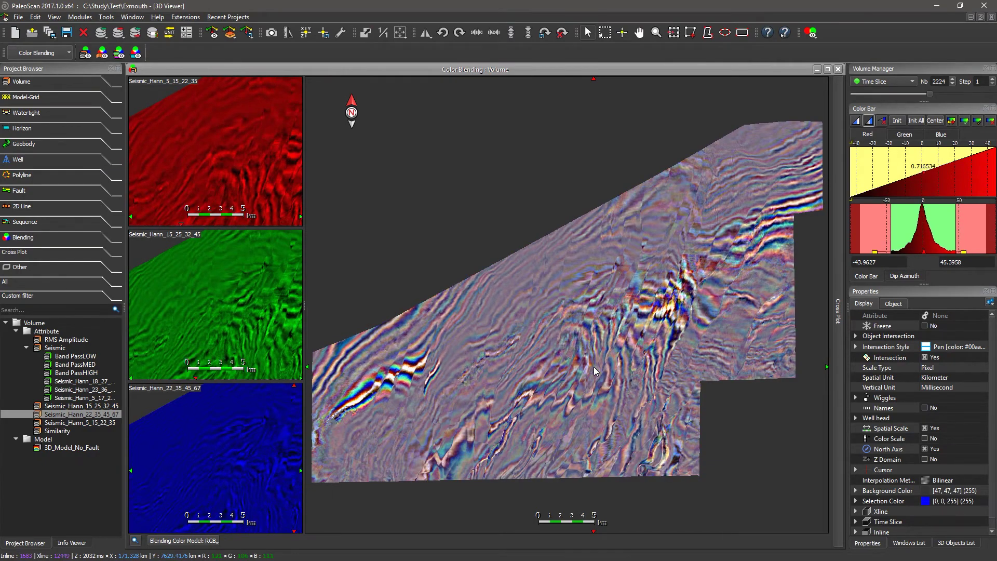
scroll(593, 366, "down", 5)
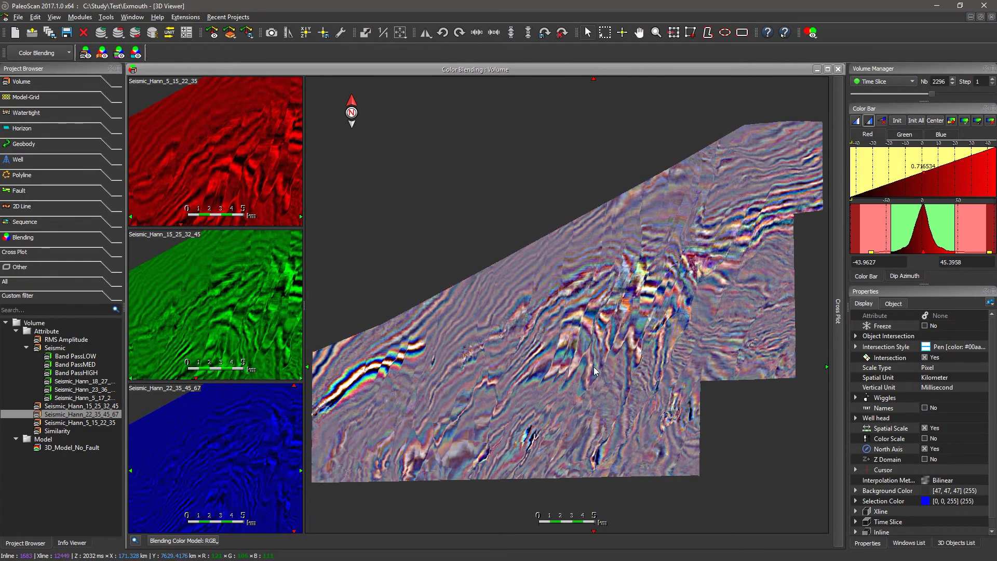
scroll(596, 371, "down", 5)
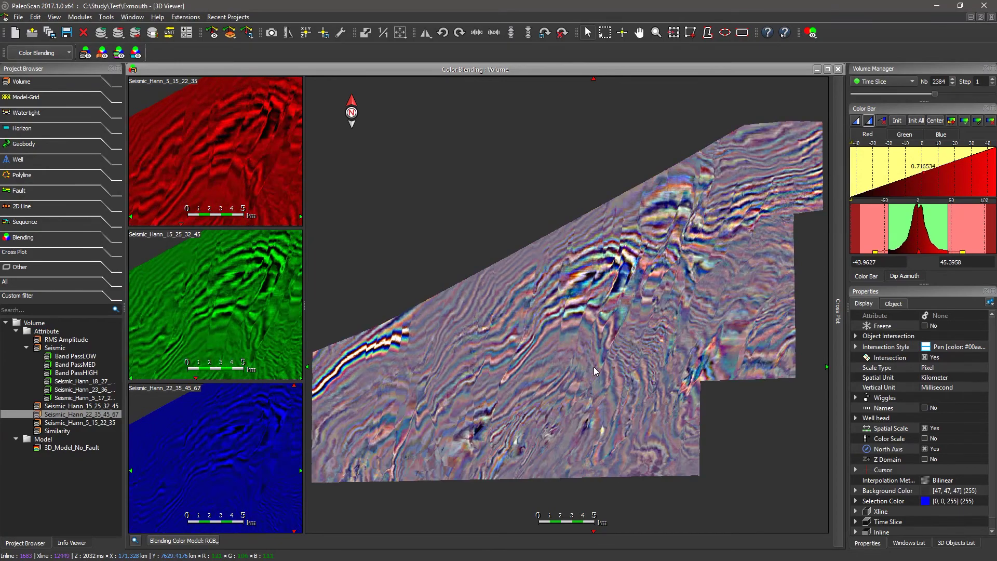
scroll(595, 370, "down", 5)
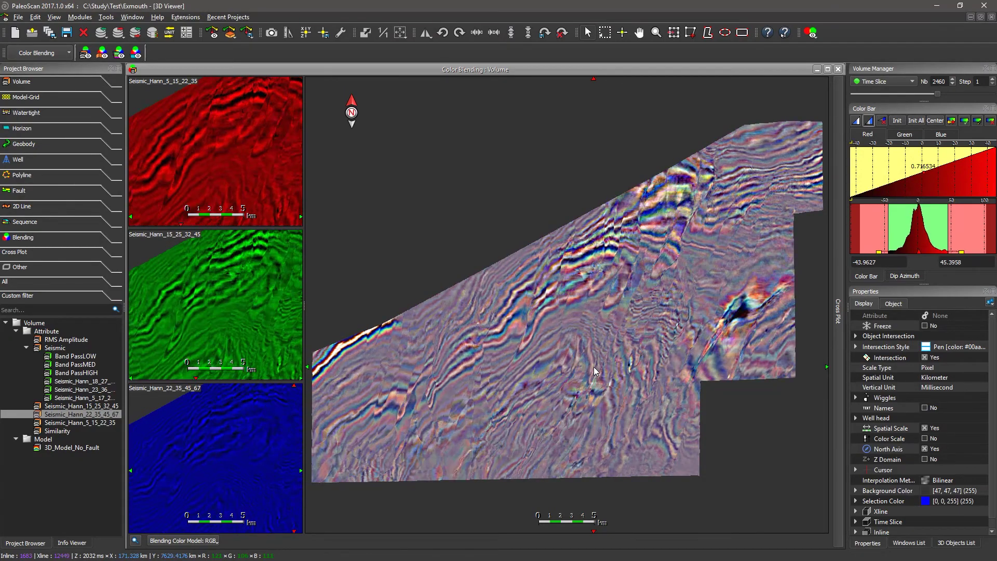
scroll(595, 371, "down", 4)
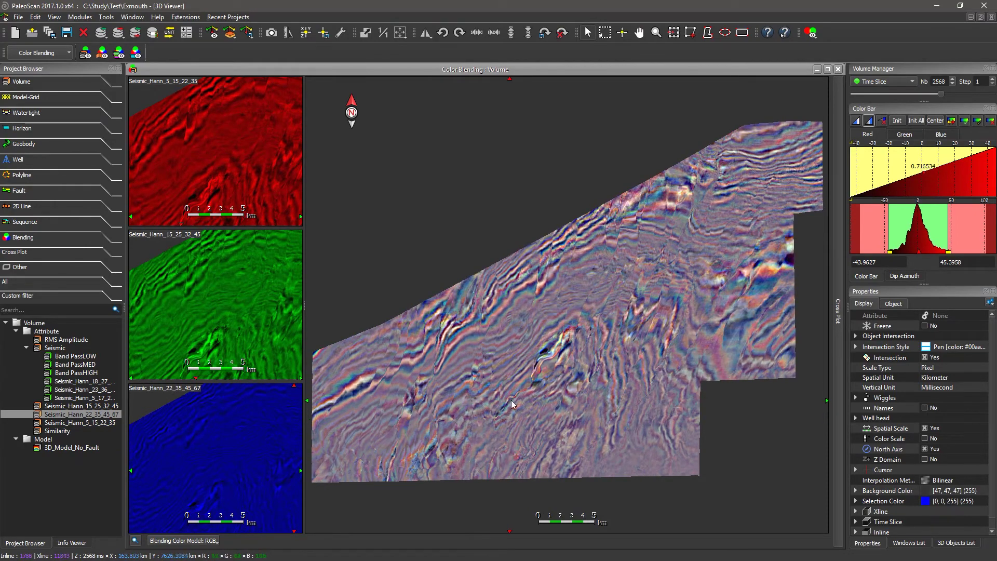
scroll(535, 376, "down", 1)
scroll(535, 376, "down", 3)
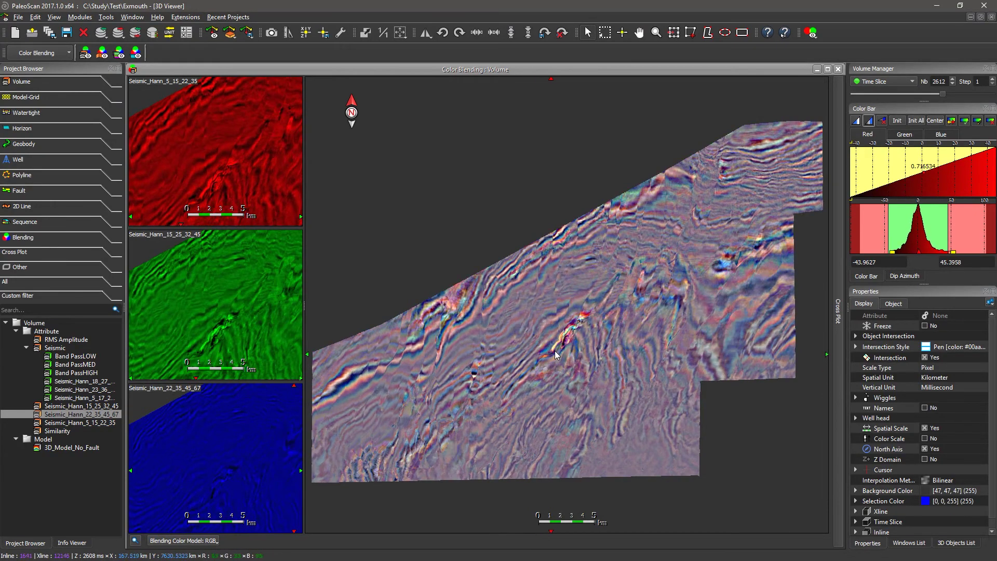
scroll(574, 334, "down", 4)
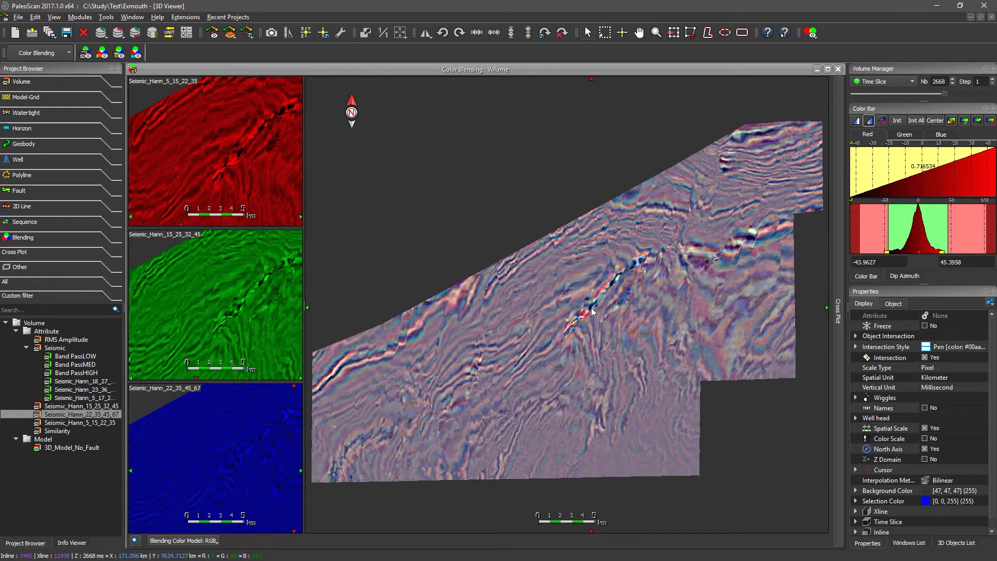
scroll(597, 298, "down", 4)
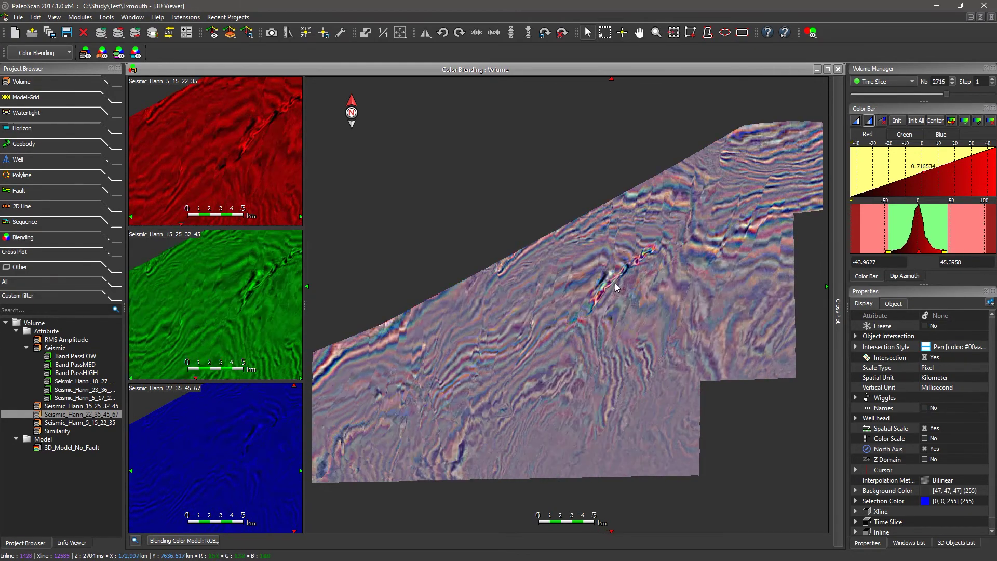
Go back up to the time slice at 2604 ms and zoom in on the bright elongated feature near its centre
scroll(616, 280, "up", 2)
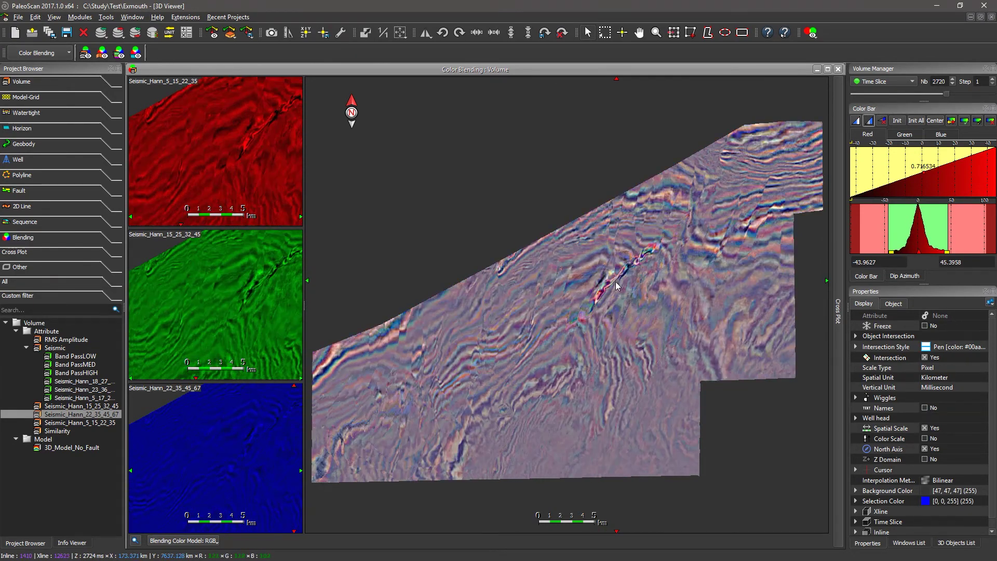
scroll(609, 288, "up", 4)
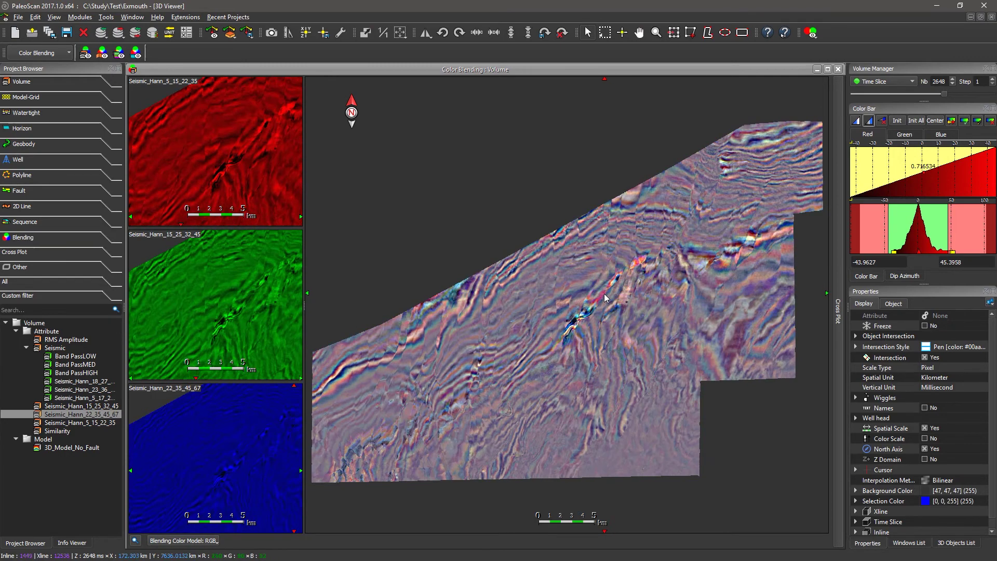
scroll(600, 302, "up", 3)
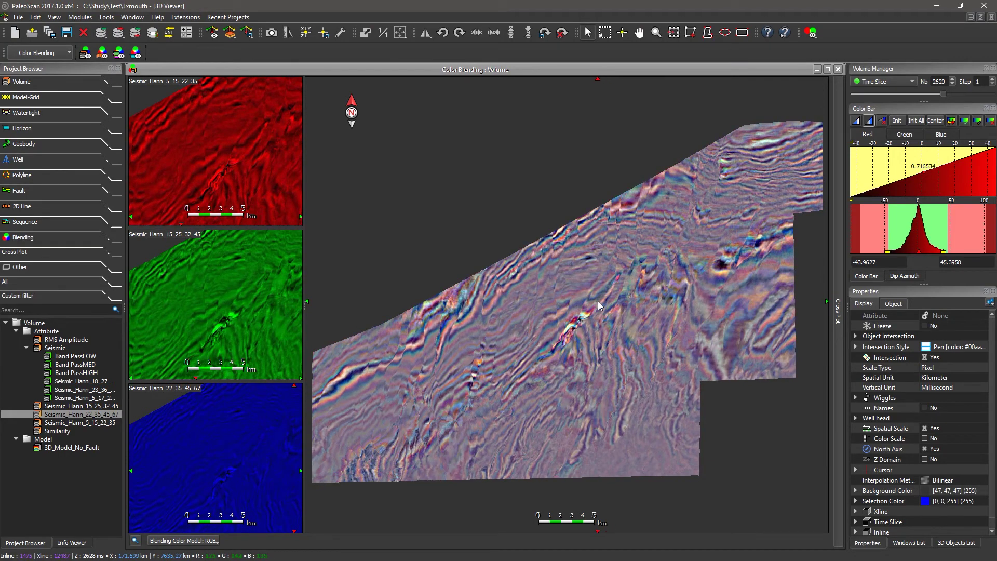
scroll(598, 303, "up", 3)
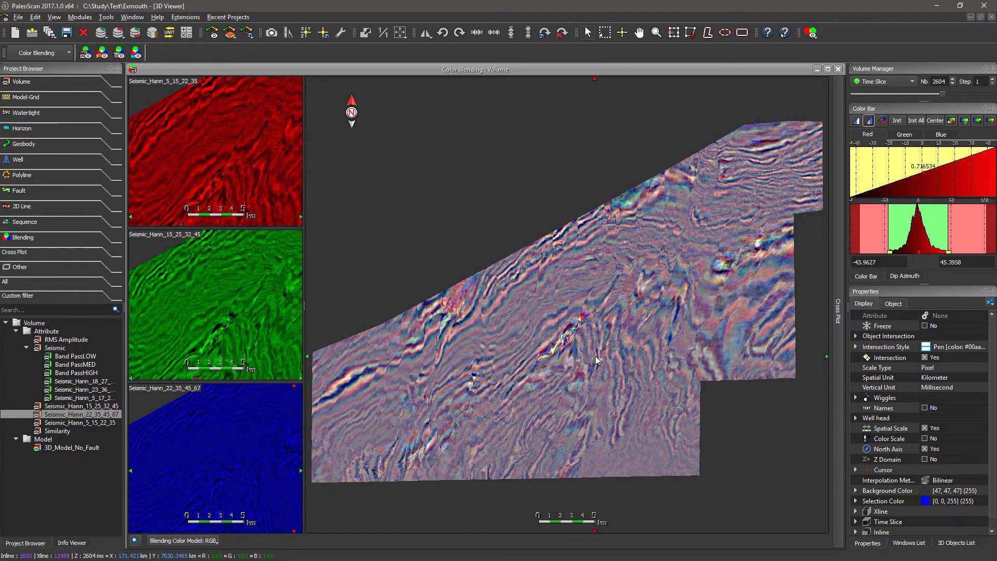
scroll(573, 347, "up", 2, "ctrl")
middle_click_drag(573, 347, 597, 329)
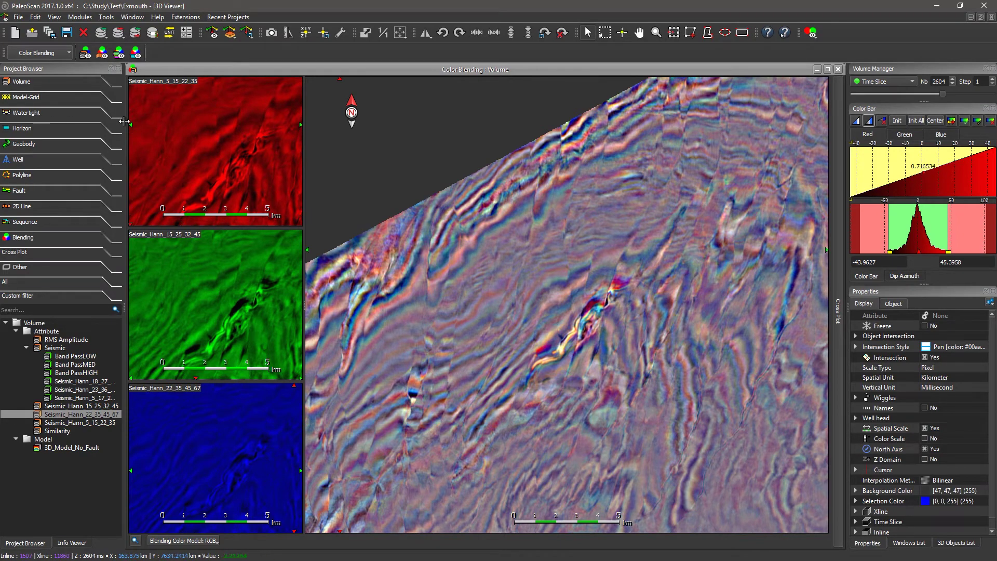
Narrow the Color Blending window to free part of the work area and close the Frequency Decomposition window
left_click_drag(127, 123, 590, 175)
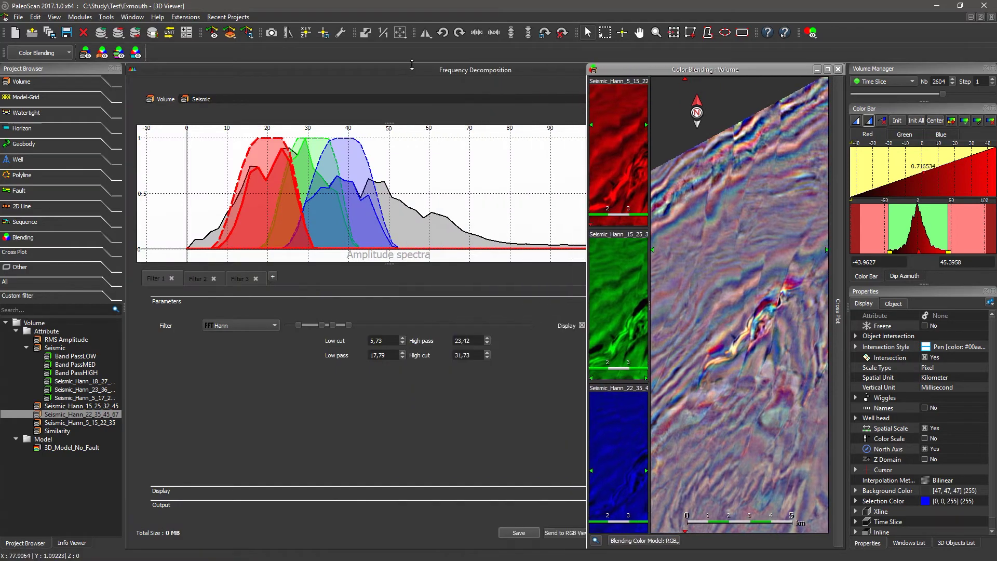
left_click(413, 84)
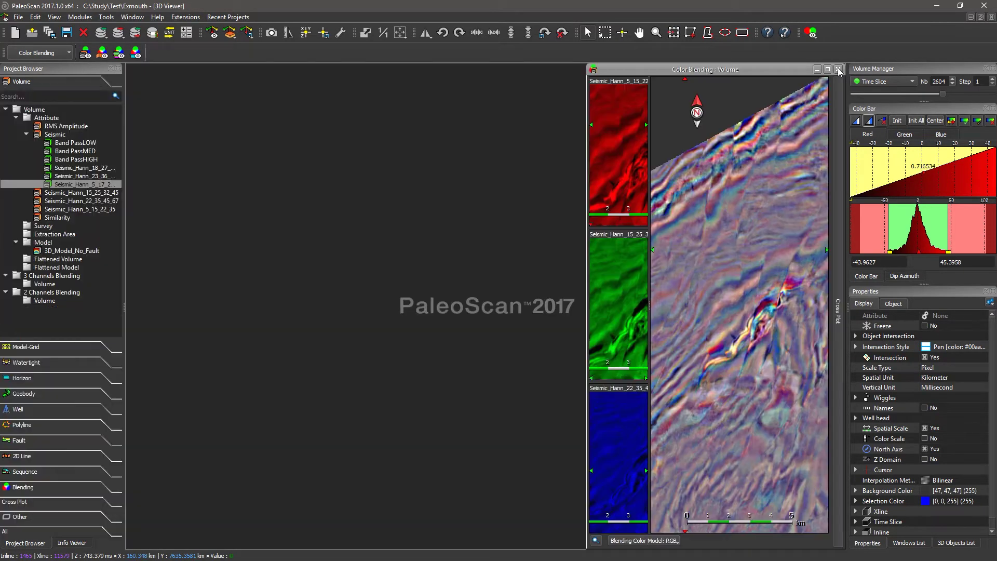
left_click(838, 69)
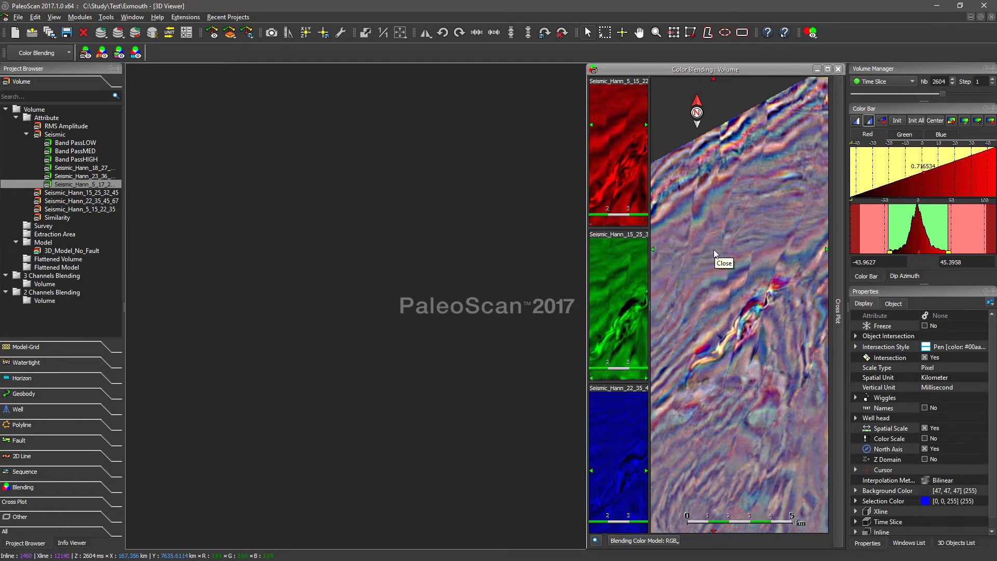
Switch to the Attribute module and start a Spectral Decomposition
left_click(42, 53)
left_click(43, 73)
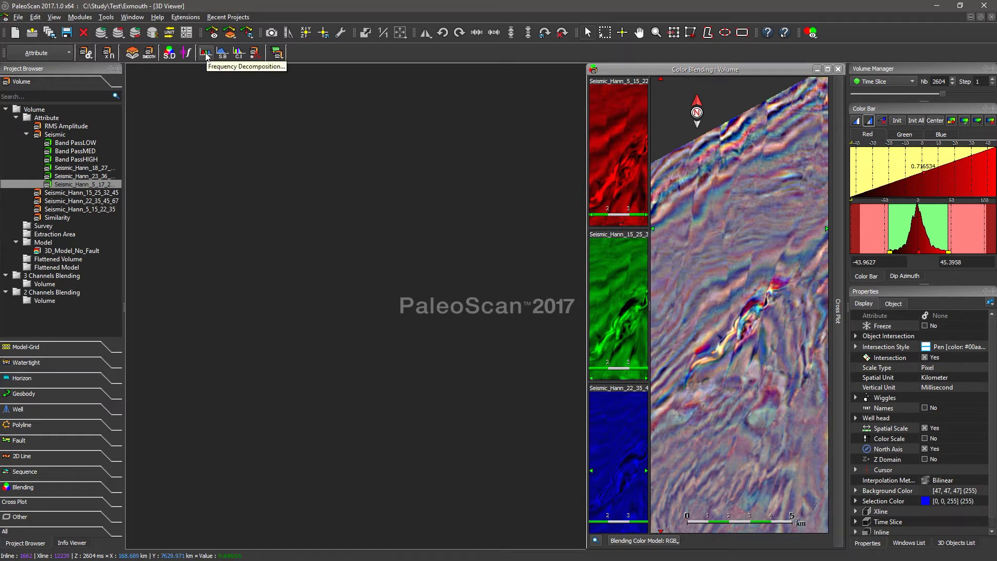
left_click(169, 52)
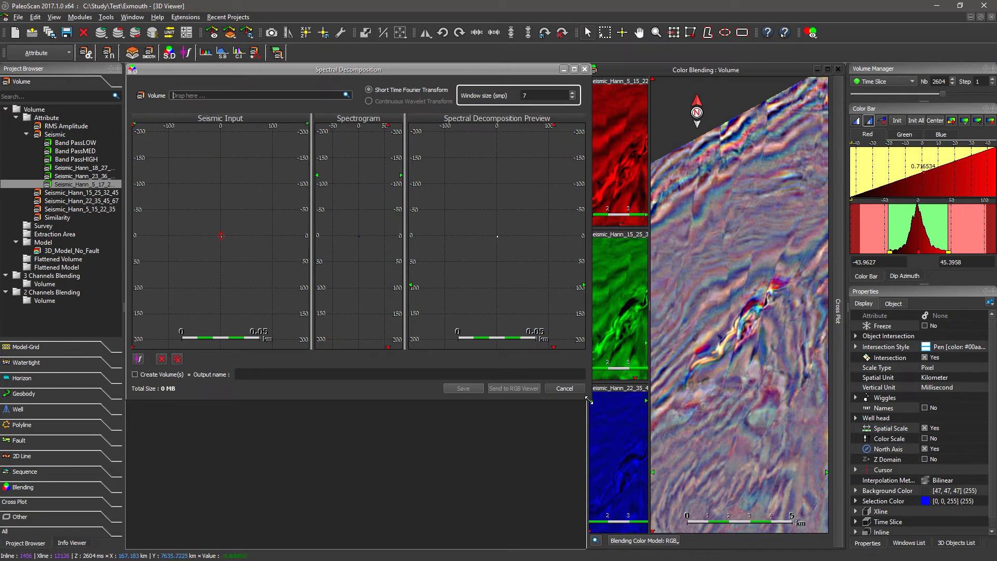
Enlarge the Spectral Decomposition window and load the Seismic volume as its input
left_click_drag(588, 400, 585, 545)
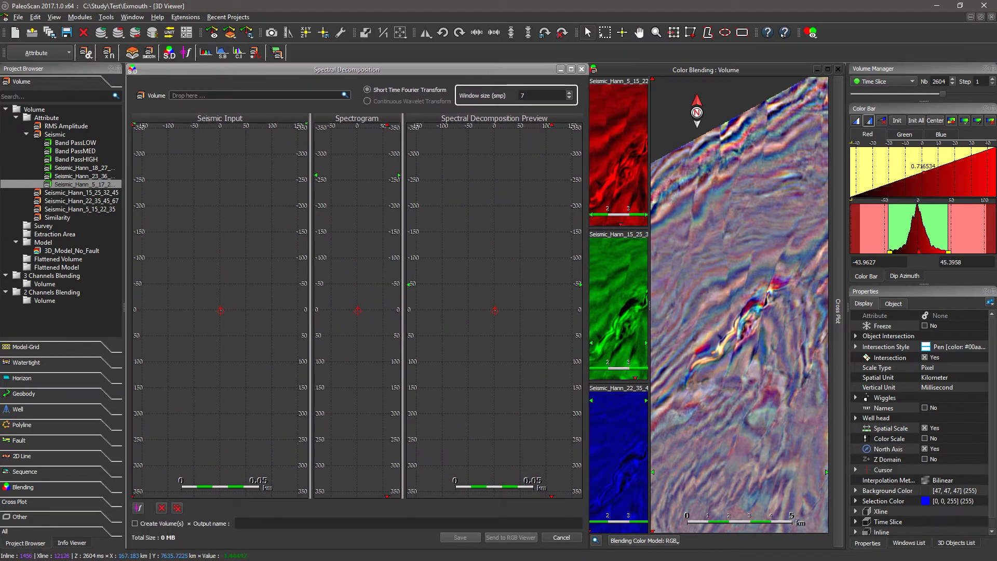
left_click(16, 81)
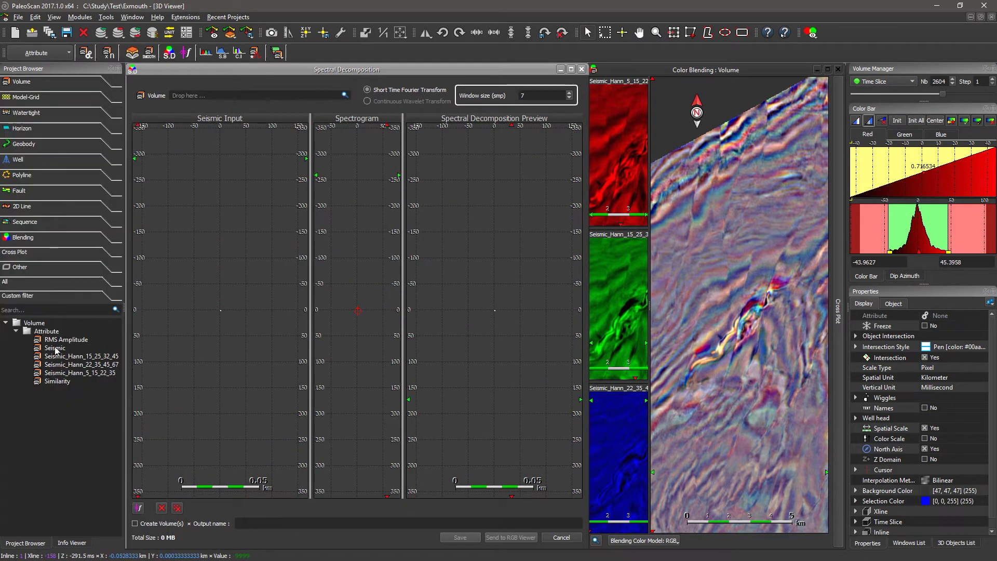
left_click_drag(56, 348, 244, 101)
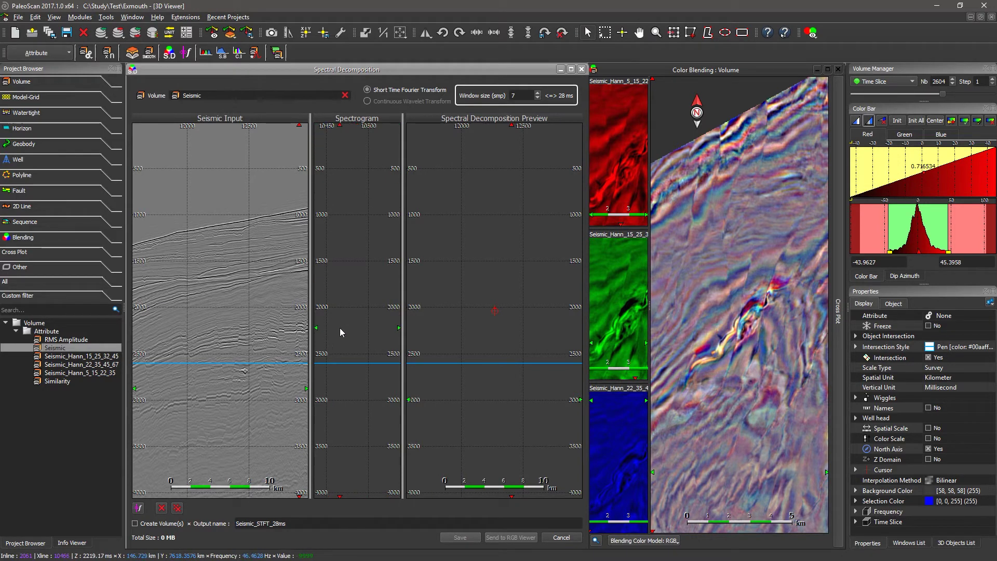
Pick a point on the bright elongated feature in the blended slice to display its trace and spectrogram, framed around 2600 ms
left_click(733, 332)
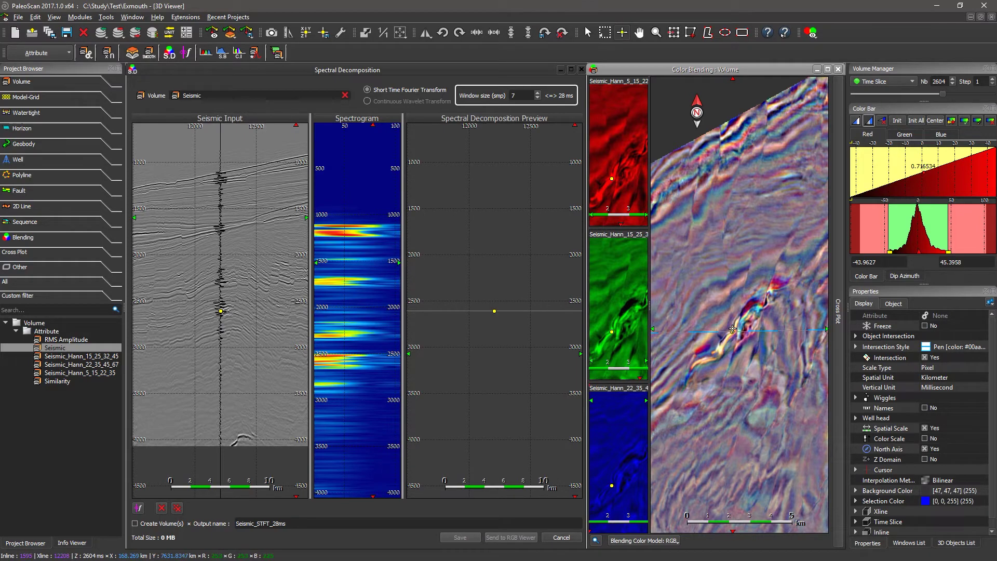
scroll(222, 328, "up", 5)
middle_click_drag(222, 328, 211, 333)
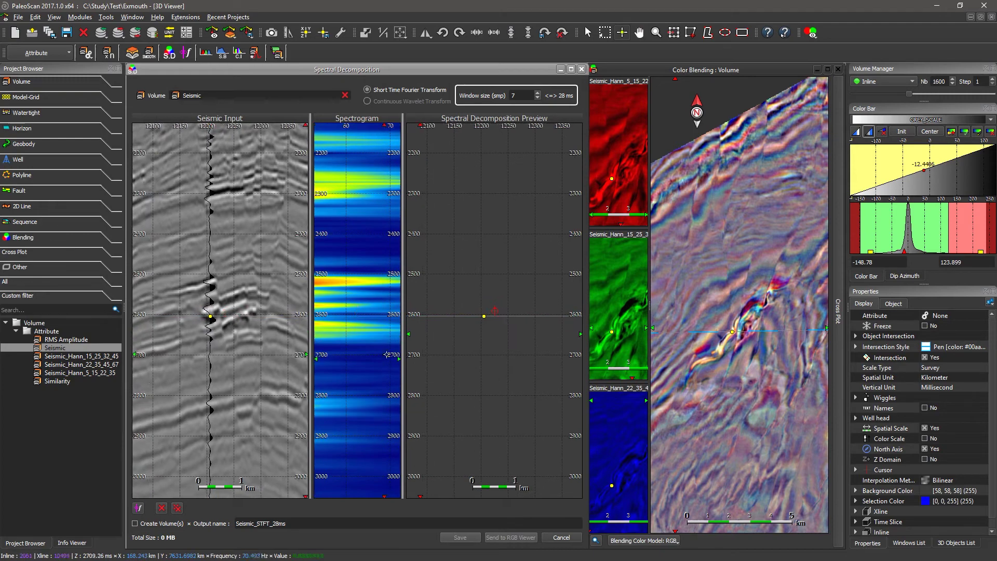
Widen the spectrogram view, frame its frequencies up to about 50 Hz, and pick another trace further southwest along the bright feature
left_click(357, 321)
middle_click_drag(350, 332, 351, 344)
left_click_drag(408, 319, 450, 319)
middle_click_drag(345, 340, 386, 354)
scroll(377, 345, "down", 5)
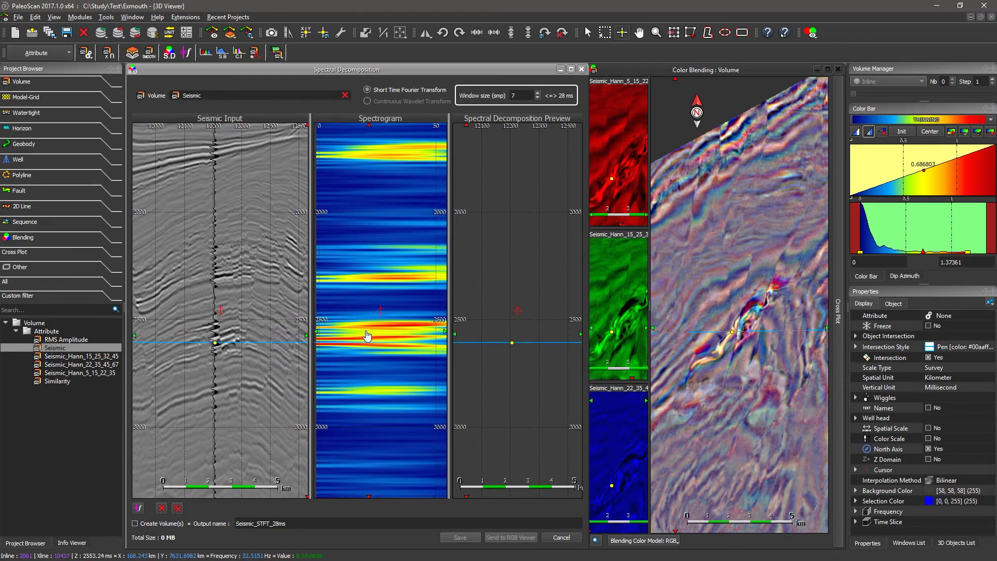
middle_click_drag(366, 337, 361, 331)
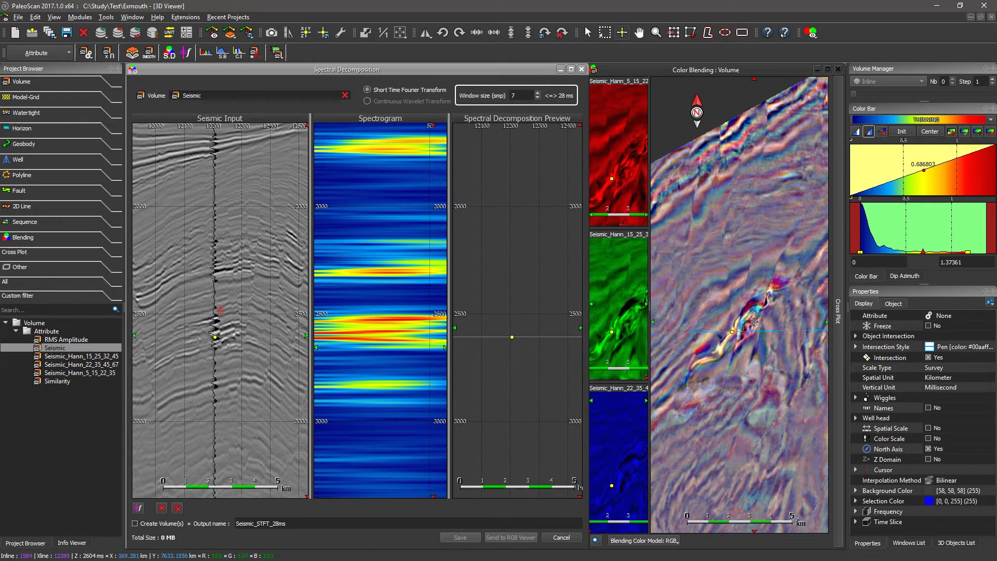
left_click(730, 336)
left_click(725, 342)
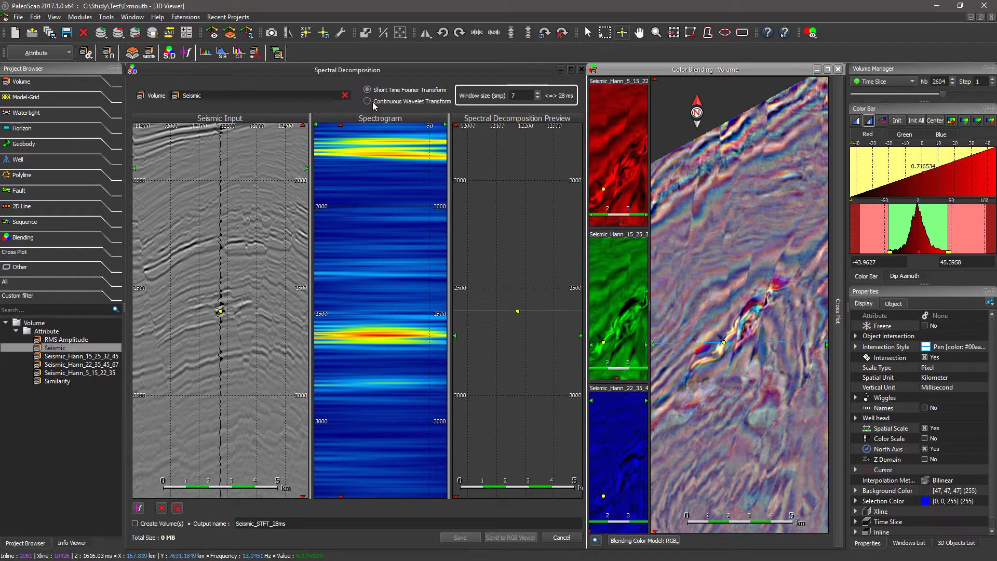
Try larger Short Time Fourier Transform windows on the spectrogram and set the window size to 15 samples (60 ms)
left_click(519, 94)
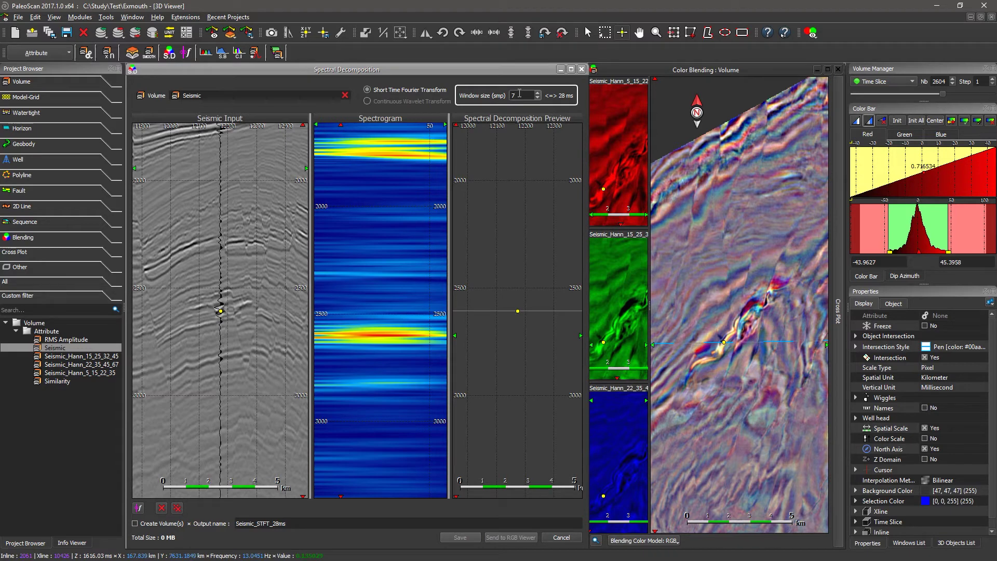
scroll(520, 94, "up", 3)
scroll(520, 93, "up", 1)
scroll(521, 95, "up", 3)
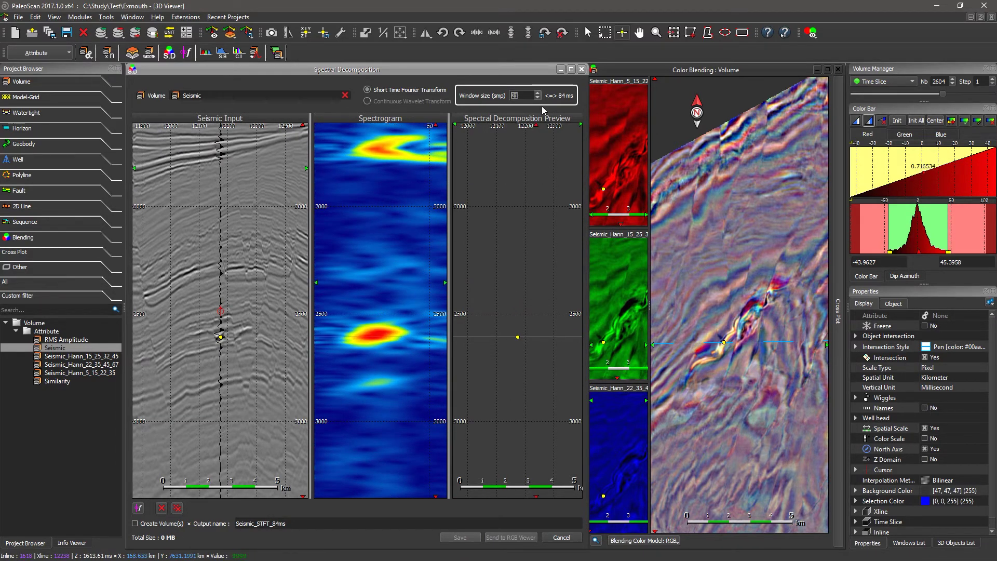
scroll(530, 95, "down", 4)
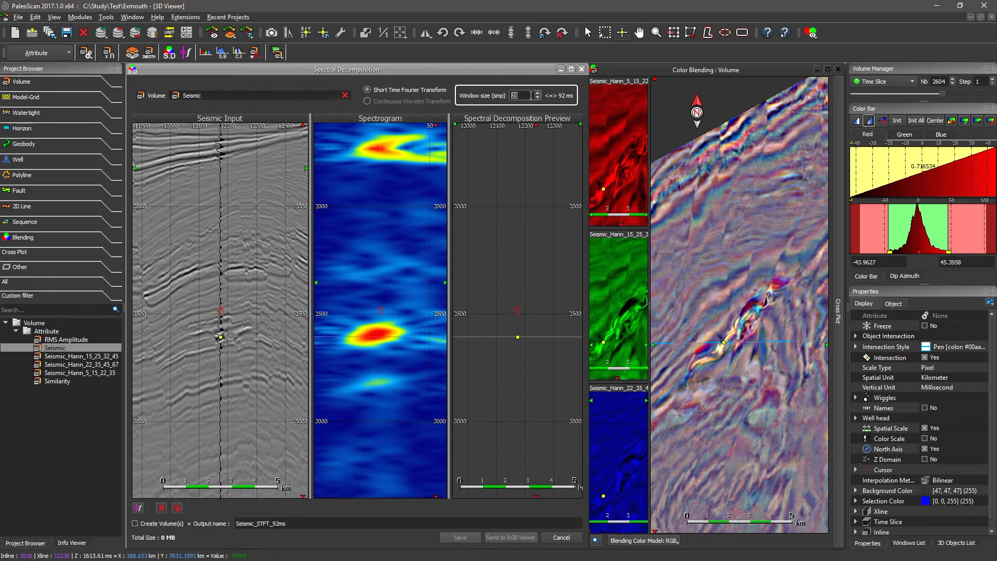
scroll(531, 95, "up", 1)
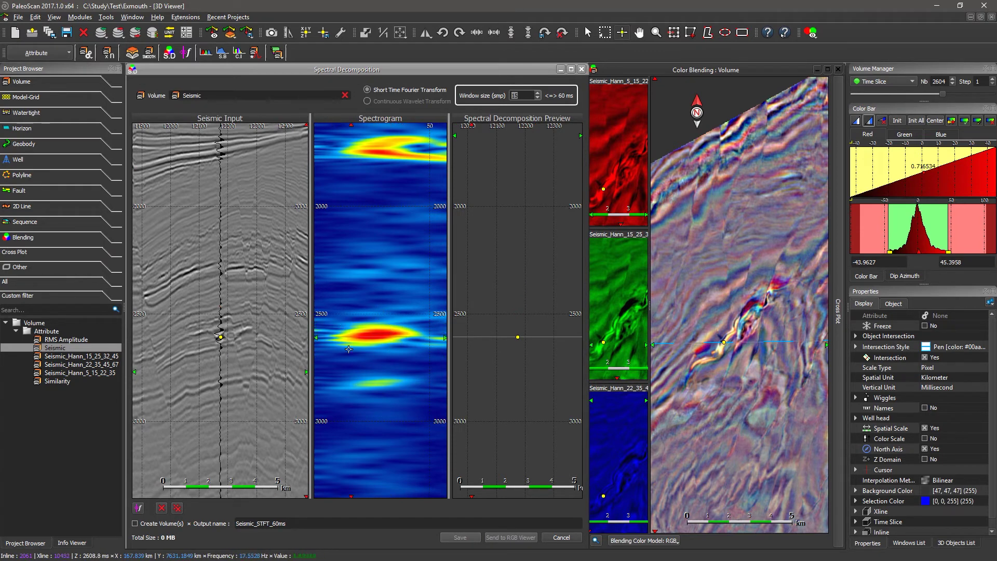
Preview the Continuous Wavelet Transform with the Morlet and Ricker wavelets, and return to the Short Time Fourier Transform
left_click(368, 101)
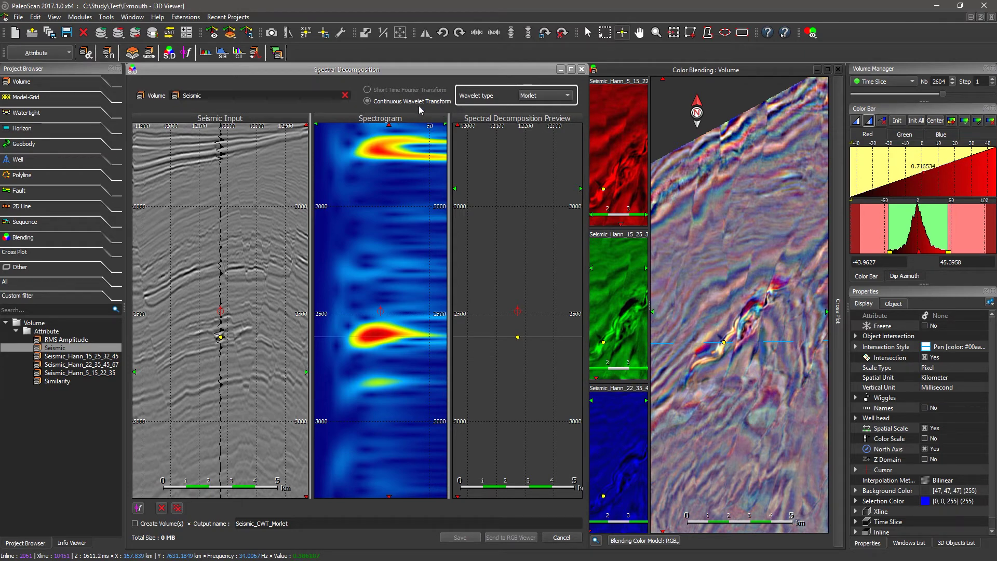
left_click(530, 99)
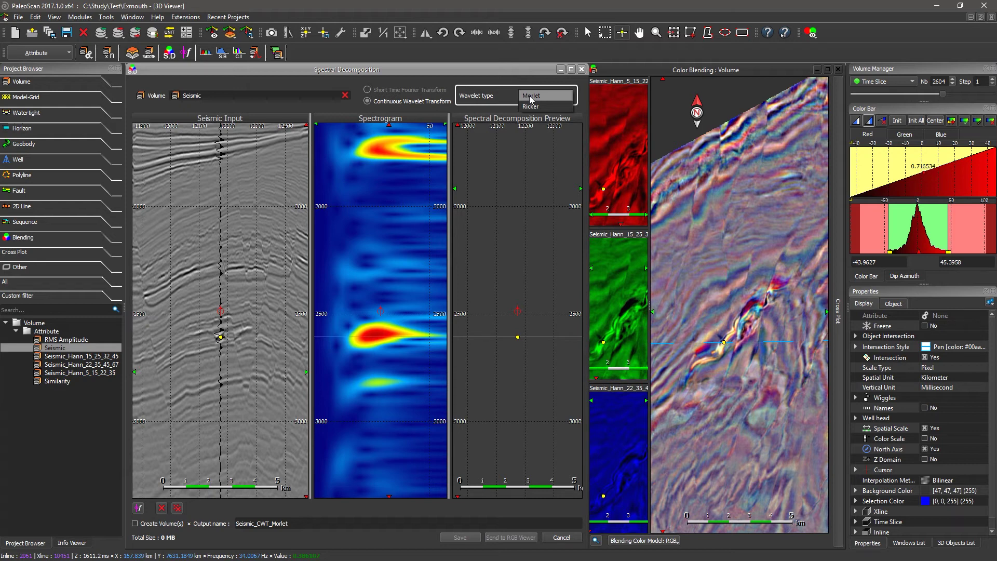
left_click(531, 106)
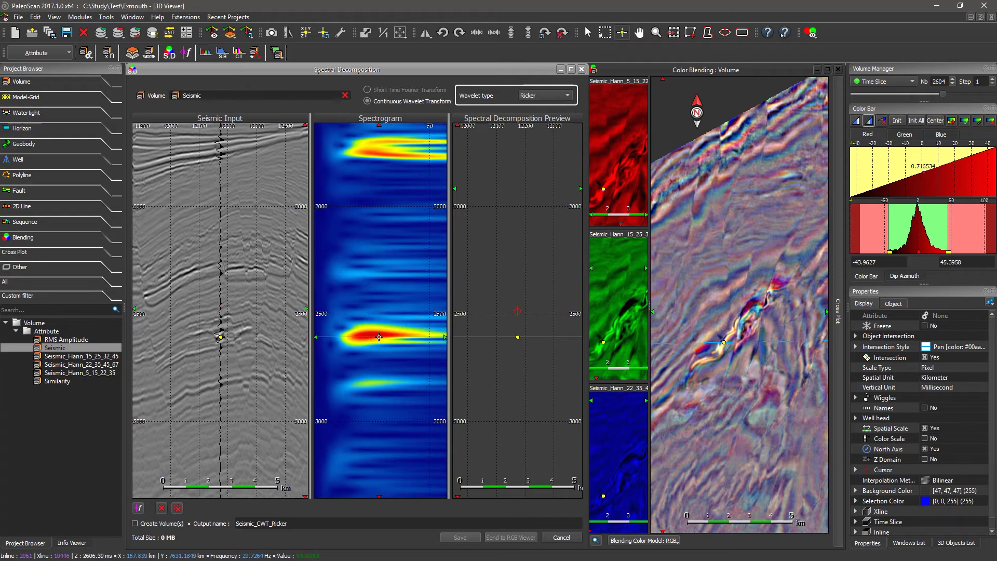
left_click(368, 90)
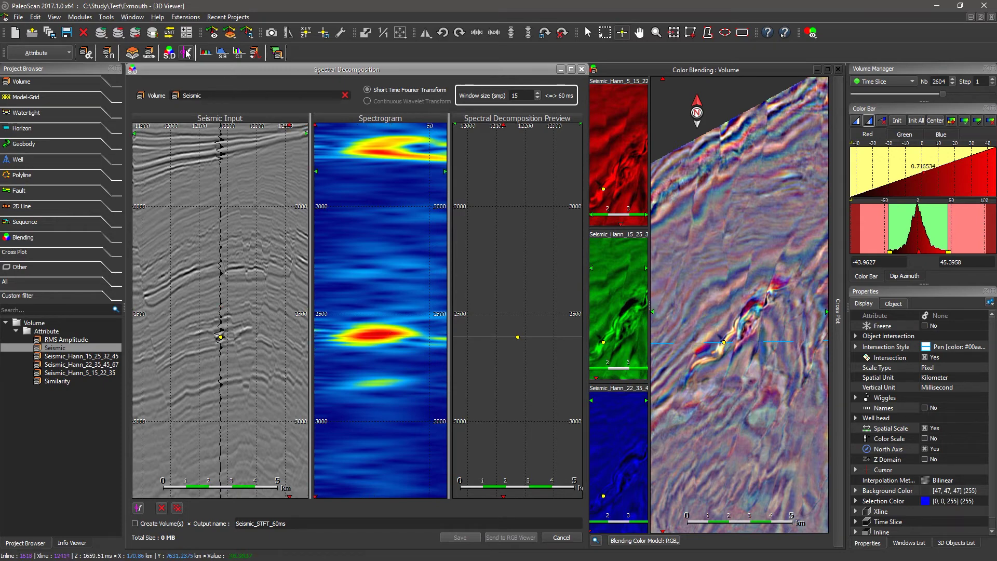
Place three frequency markers on the spectrogram at 16, 28 and 41 Hz and save the resulting decomposition volumes
left_click(345, 338)
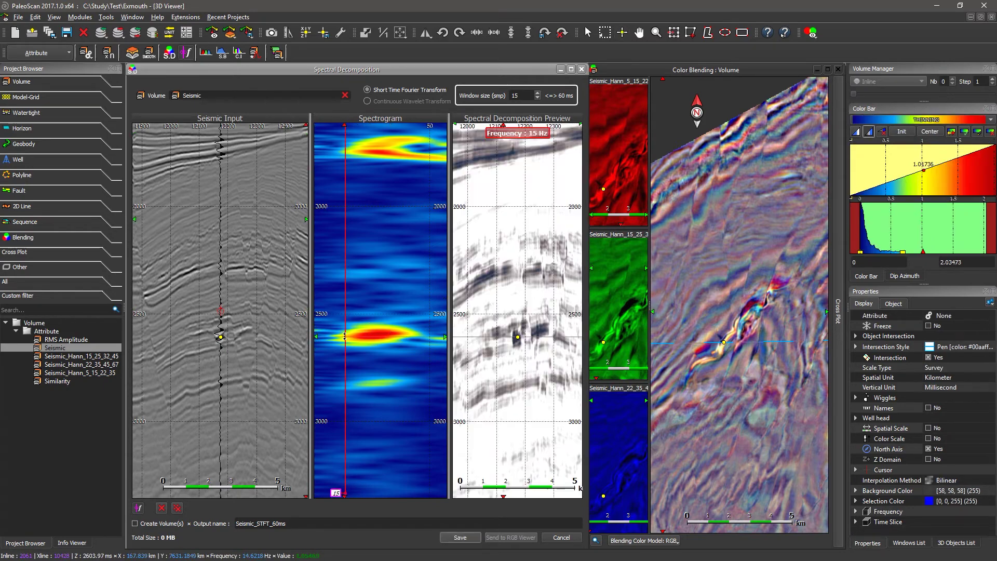
left_click(375, 338)
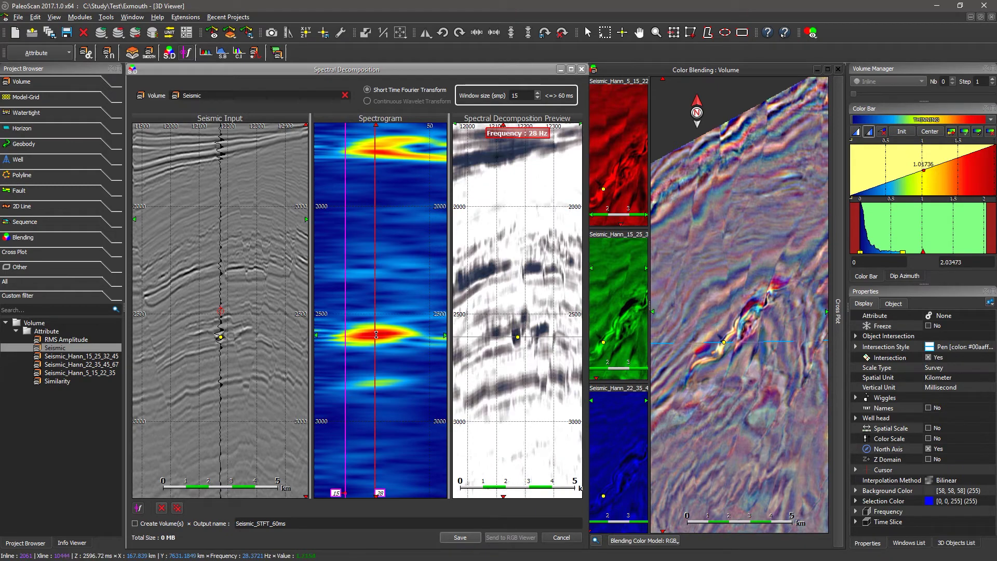
left_click(412, 332)
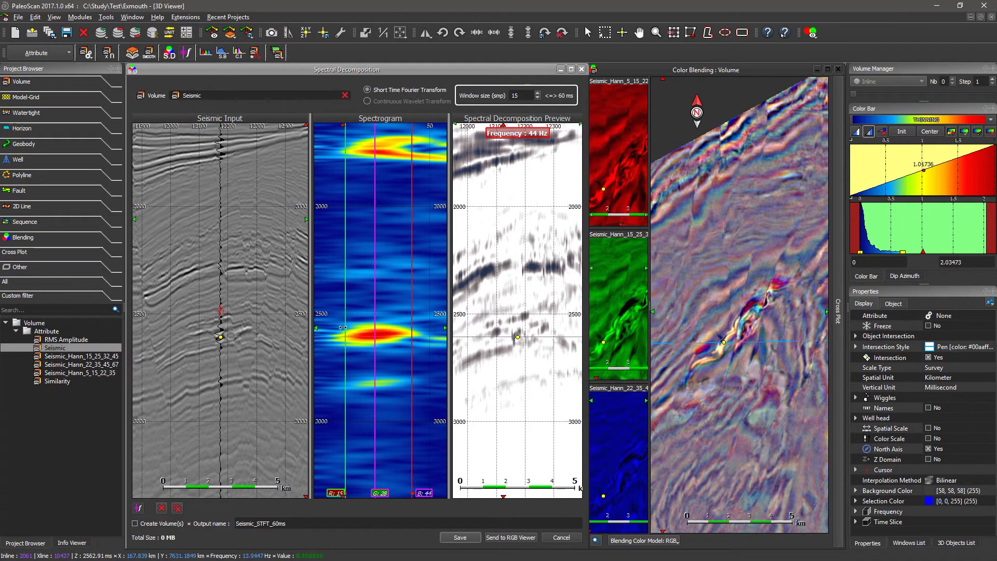
left_click_drag(344, 327, 349, 330)
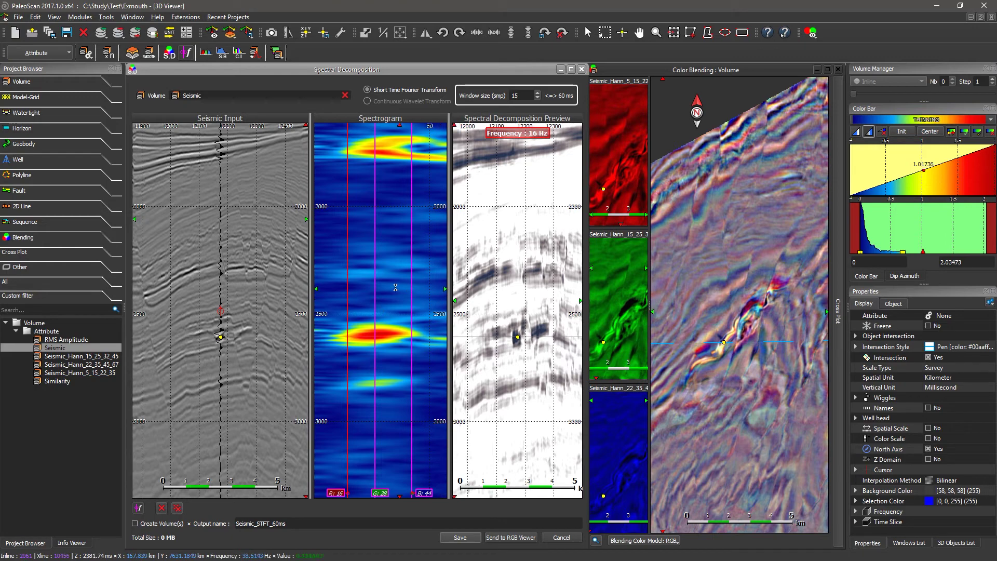
left_click_drag(374, 283, 406, 272)
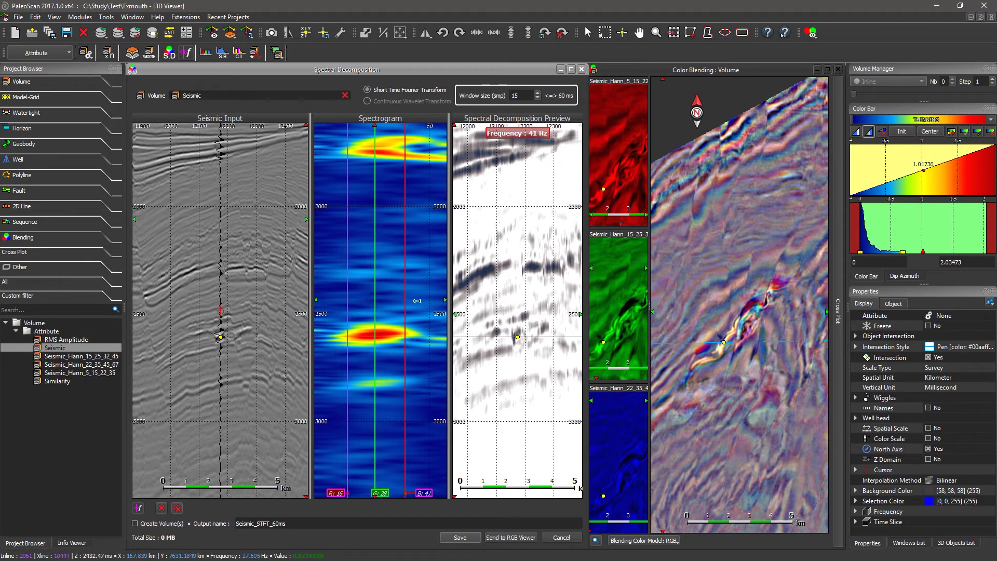
left_click(461, 539)
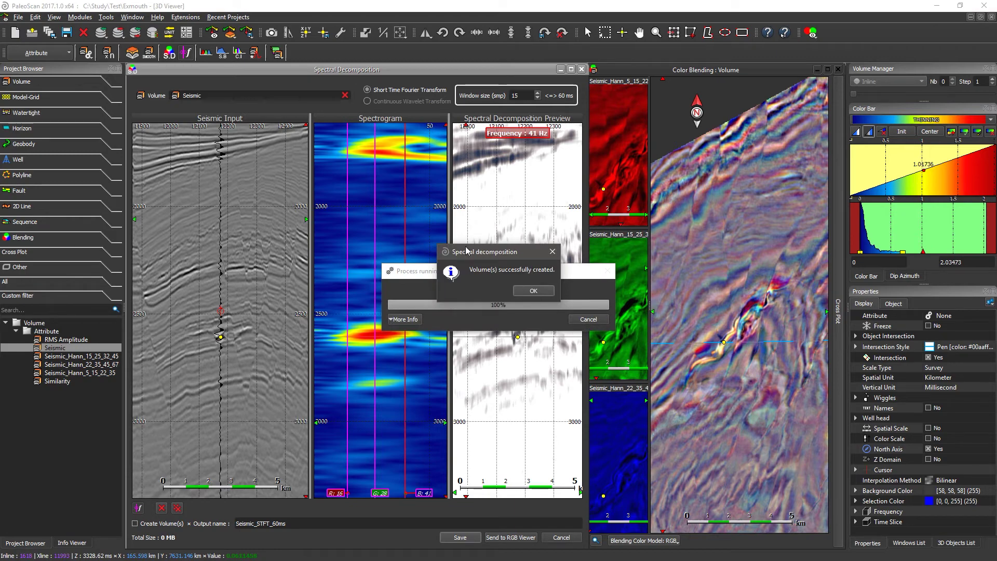
left_click(524, 292)
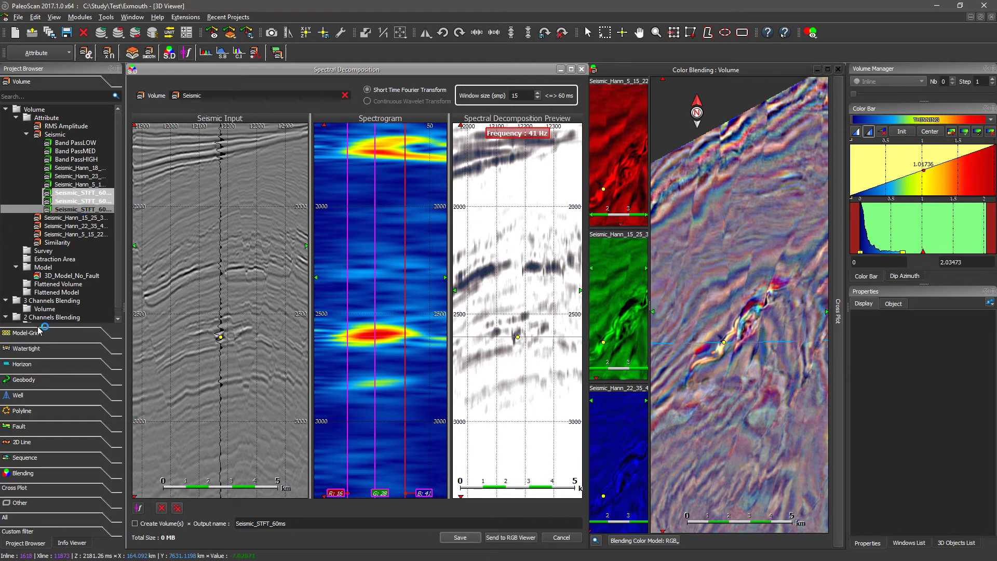
Examine the existing horizon stacks Seismic_STFT_60ms_21, Seismic_STFT_60ms_31 and Seismic_STFT_60ms_41 in the project
left_click(36, 366)
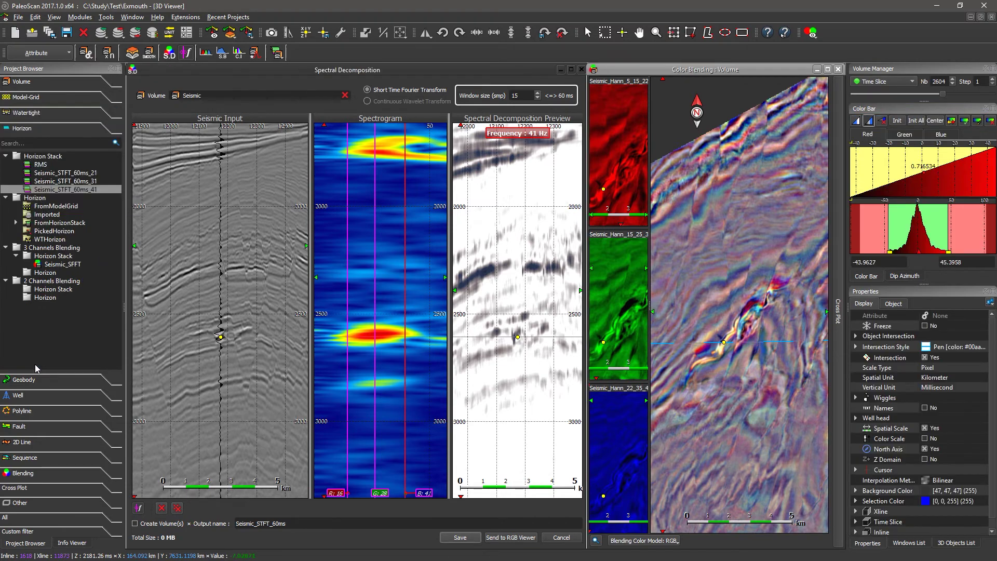
left_click(58, 172)
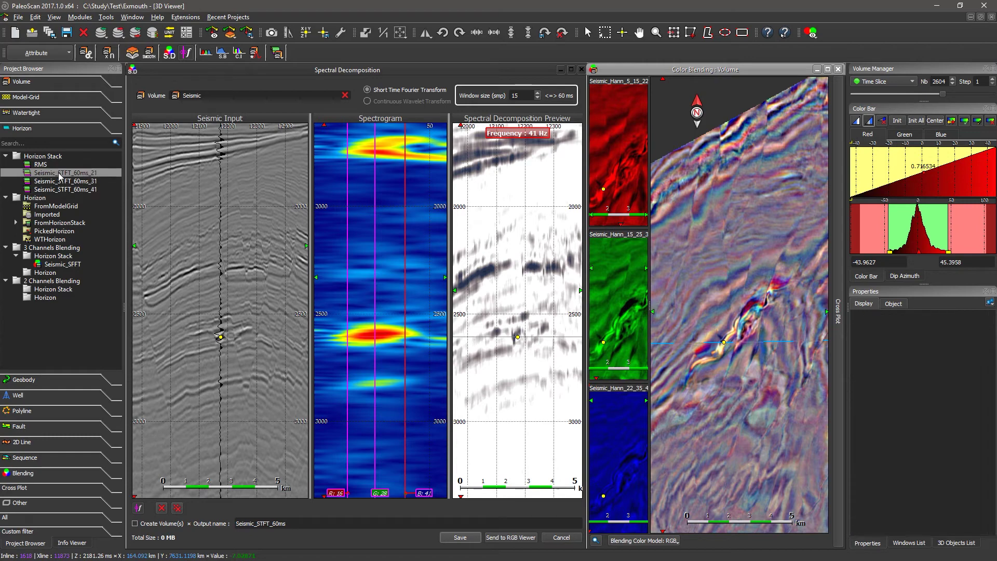
left_click(59, 181)
left_click(61, 189)
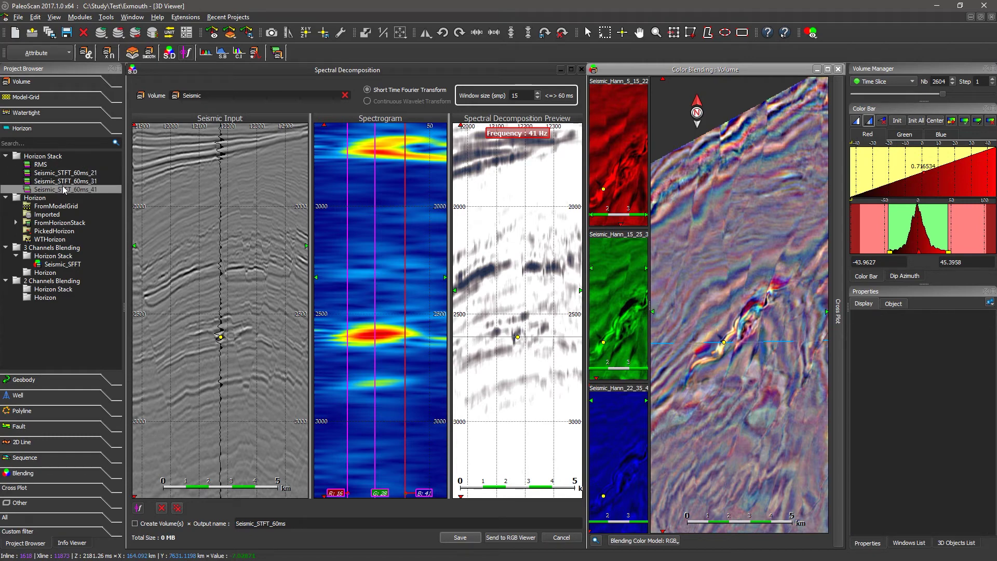
Switch to the Color Blending module, create a horizon stack blending viewer and enlarge it over the Spectral Decomposition window
left_click(39, 52)
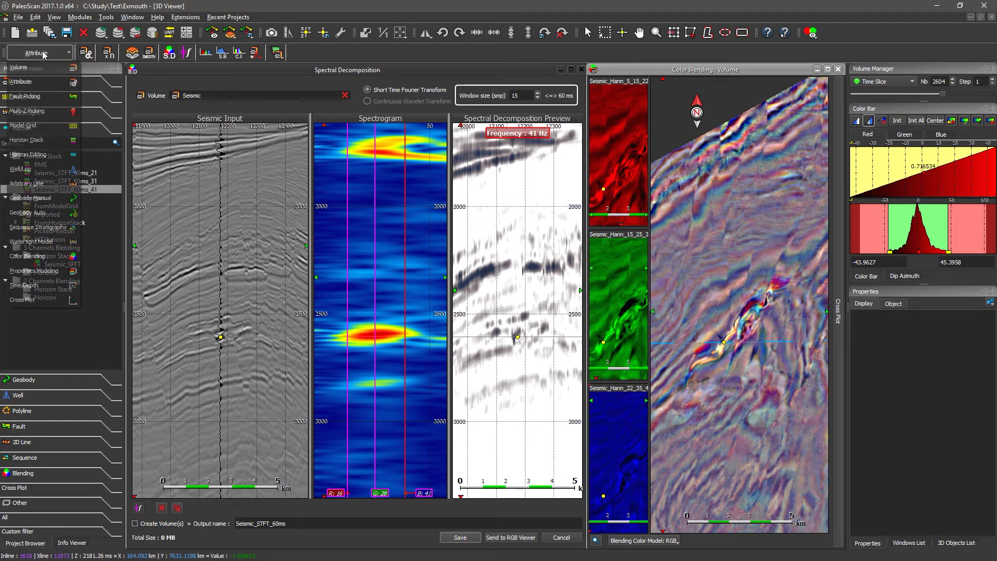
left_click(40, 257)
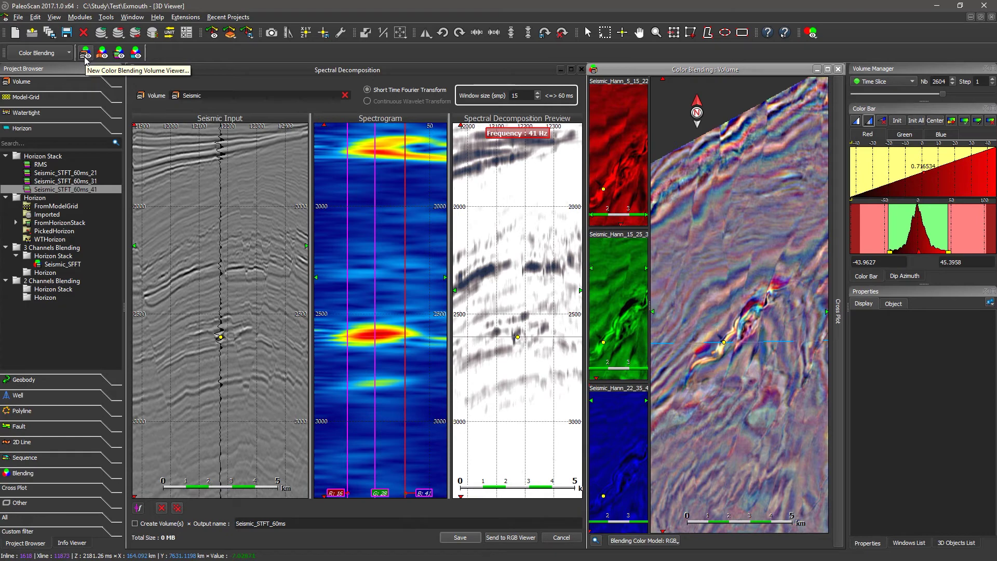
left_click(119, 52)
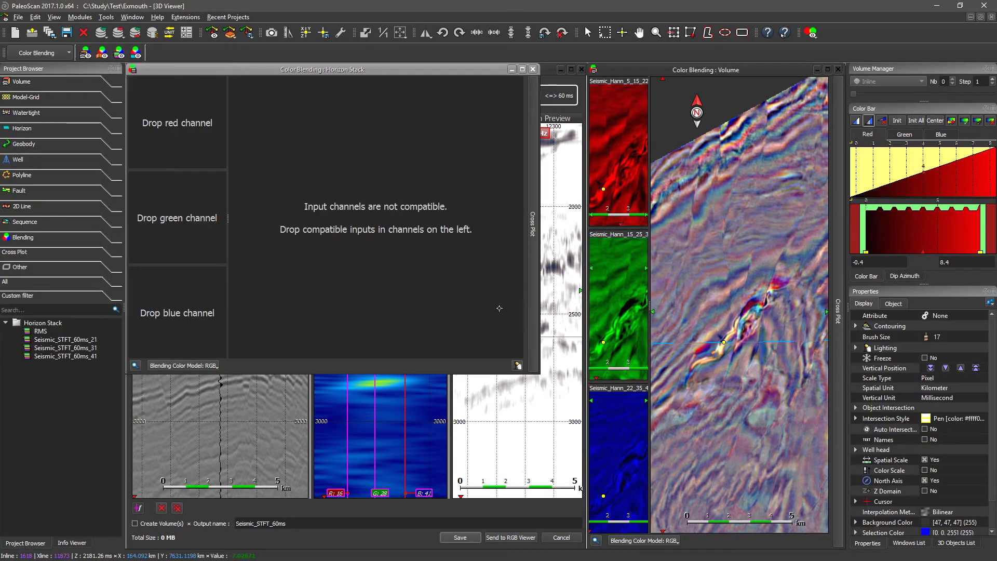
left_click_drag(555, 444, 581, 558)
Assign Seismic_STFT_60ms_21 to the red channel, Seismic_STFT_60ms_31 to green and Seismic_STFT_60ms_41 to blue
left_click_drag(44, 340, 181, 173)
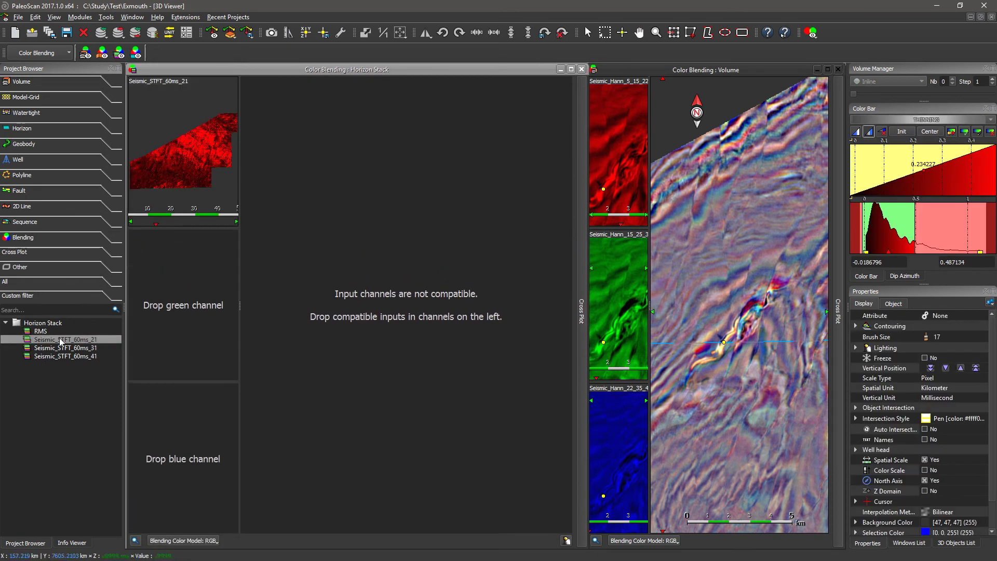
left_click_drag(58, 349, 217, 312)
left_click_drag(75, 356, 434, 481)
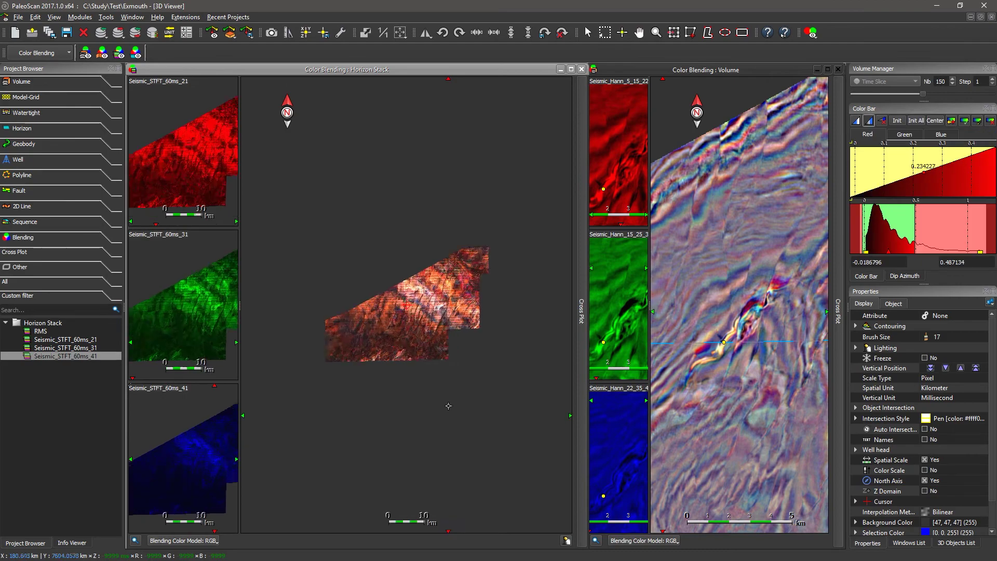
Try stronger contrast on the red and green color bars, and reinitialize the color bars of all channels
left_click_drag(933, 176, 903, 135)
left_click(903, 136)
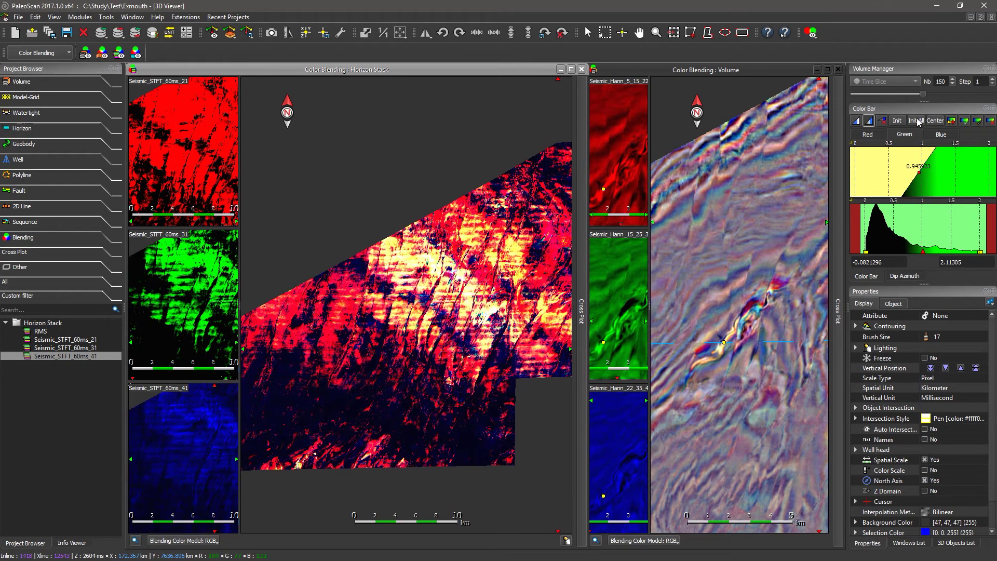
left_click(917, 121)
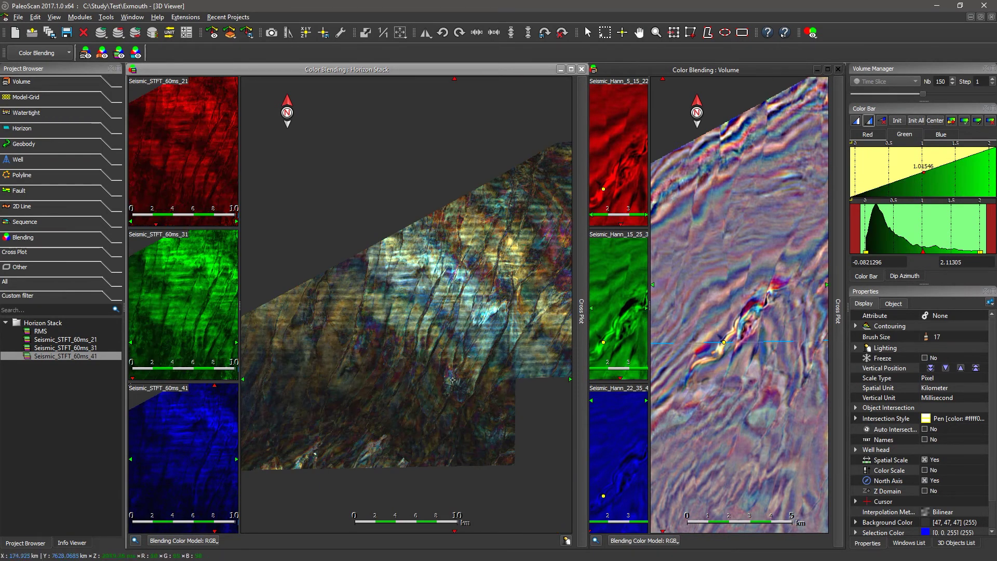
Step through the blended horizon stack from horizon 150 to 139 to examine how the frequency content varies
key("Down")
key("Down")
key("Down")
key("Down")
key("Down")
key("Down")
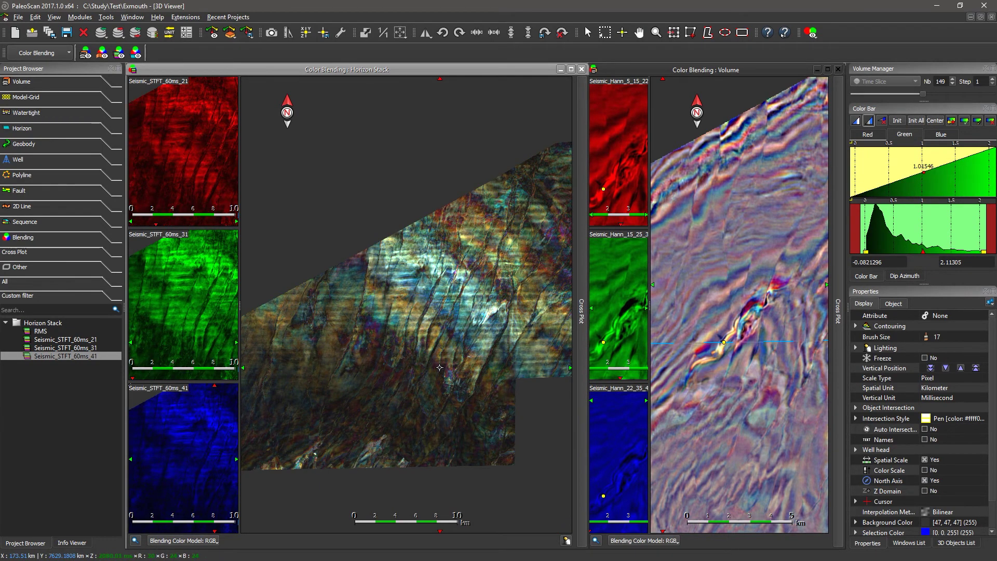
key("Down")
key("Down")
key("Down")
key("Down")
key("Down")
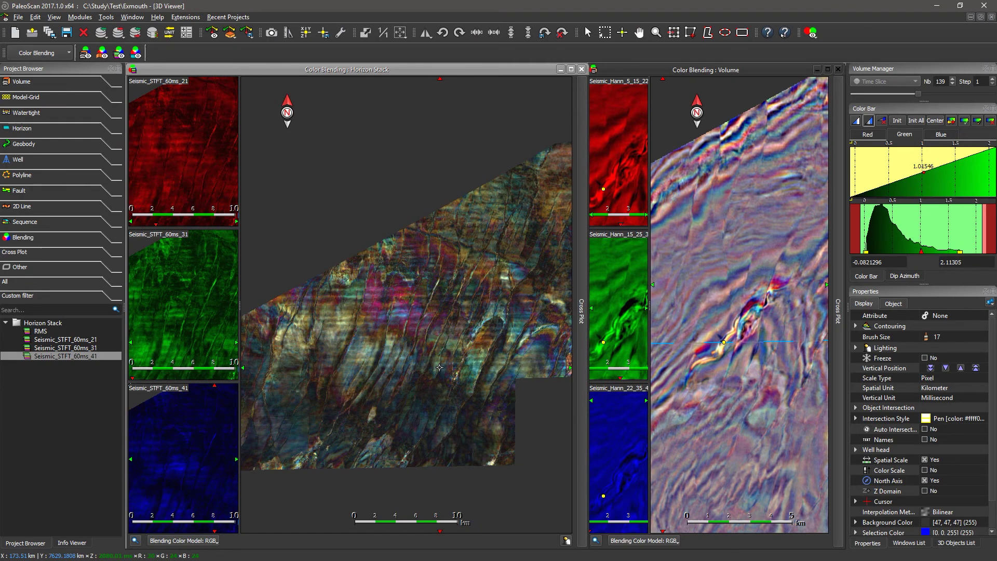
Step through the blended horizon stack from horizon 139 down to 108 to examine the channels and faults
key("Down")
key("Down")
key("Down")
key("Down")
key("Down")
key("Down")
key("Down")
key("Down")
key("Down")
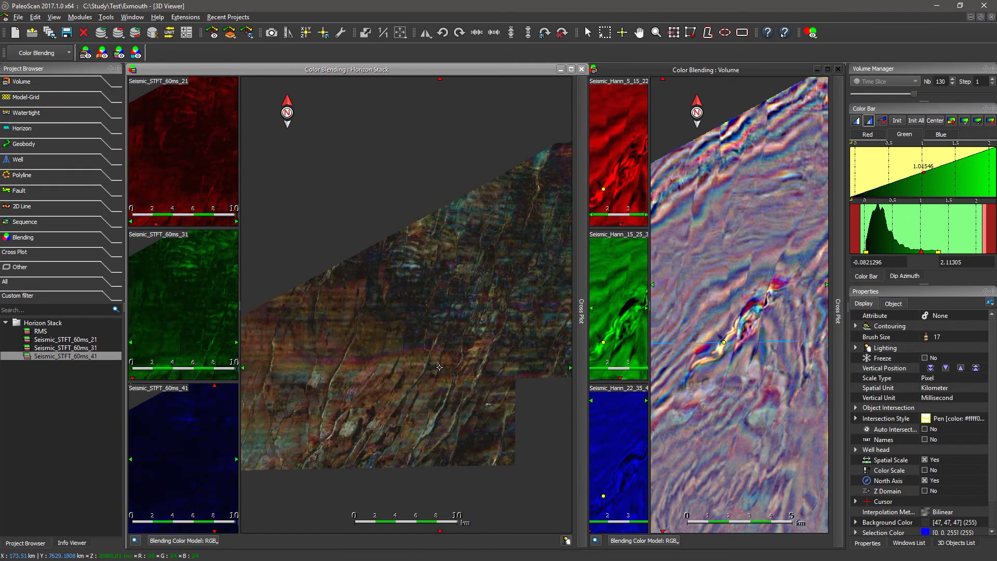
key("Down")
key("Down")
key("Down")
key("Down")
key("Down")
key("Down")
key("Down")
key("Down")
key("Down")
key("Down")
key("Down")
key("Down")
key("Down")
key("Down")
key("Down")
key("Down")
key("Down")
key("Down")
key("Down")
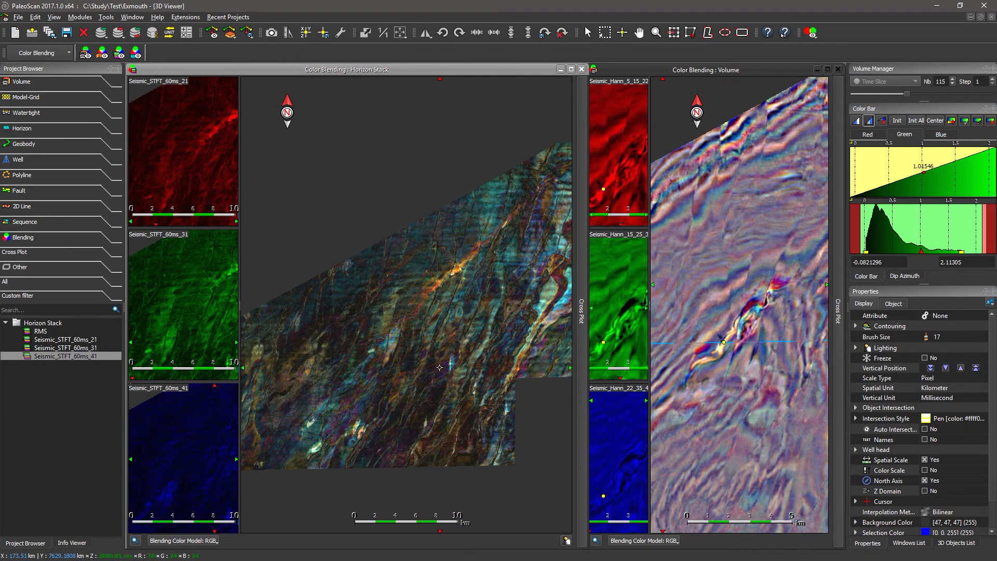
key("Down")
key("Down")
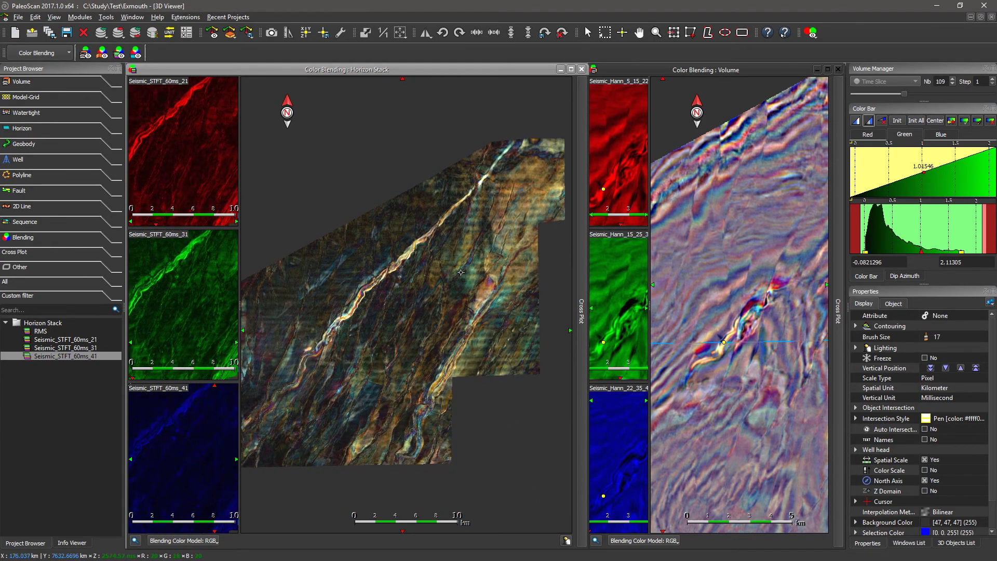
key("Down")
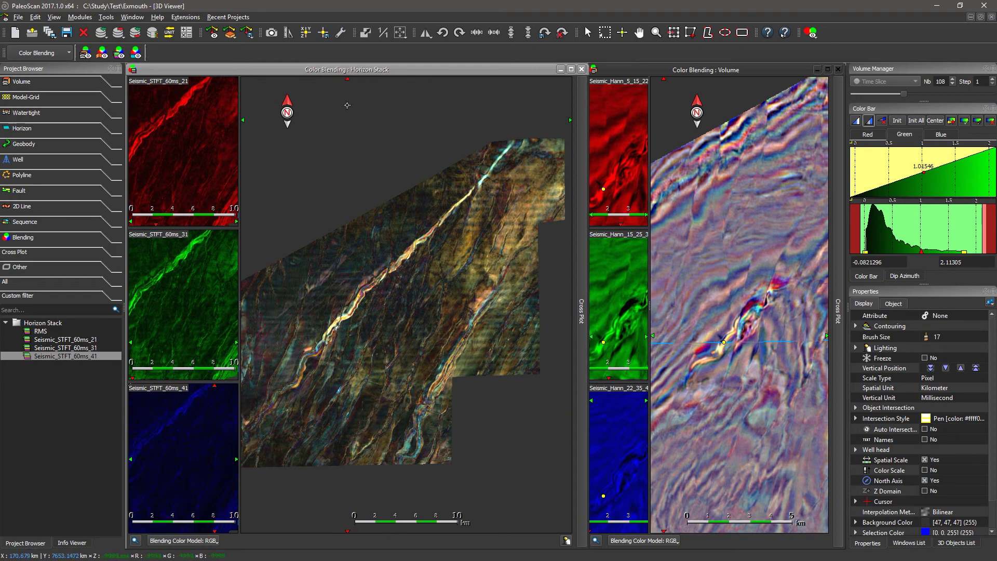
Display the blended horizon stack view in 3D and frame the horizon surface
right_click(354, 74)
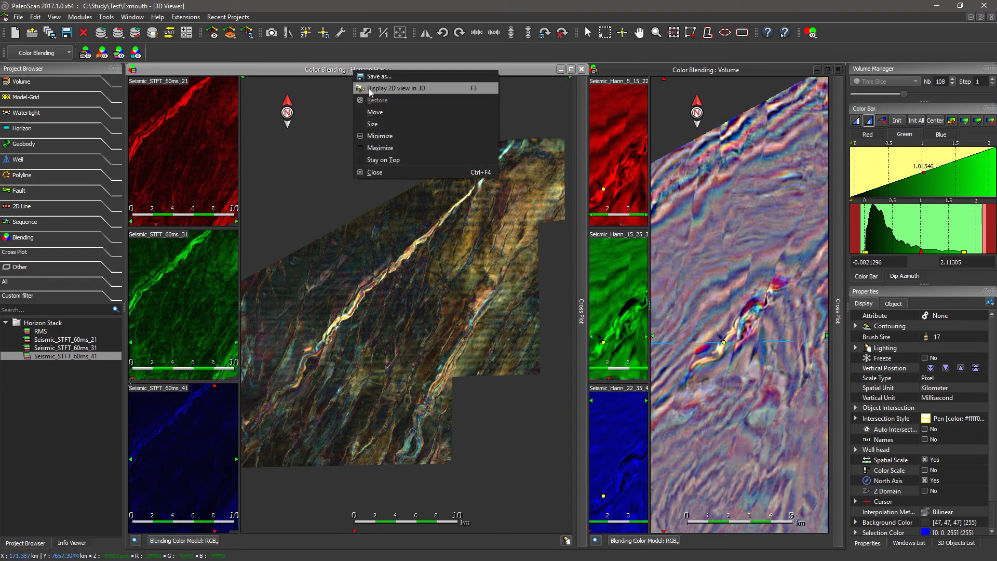
left_click(368, 89)
scroll(529, 378, "up", 8)
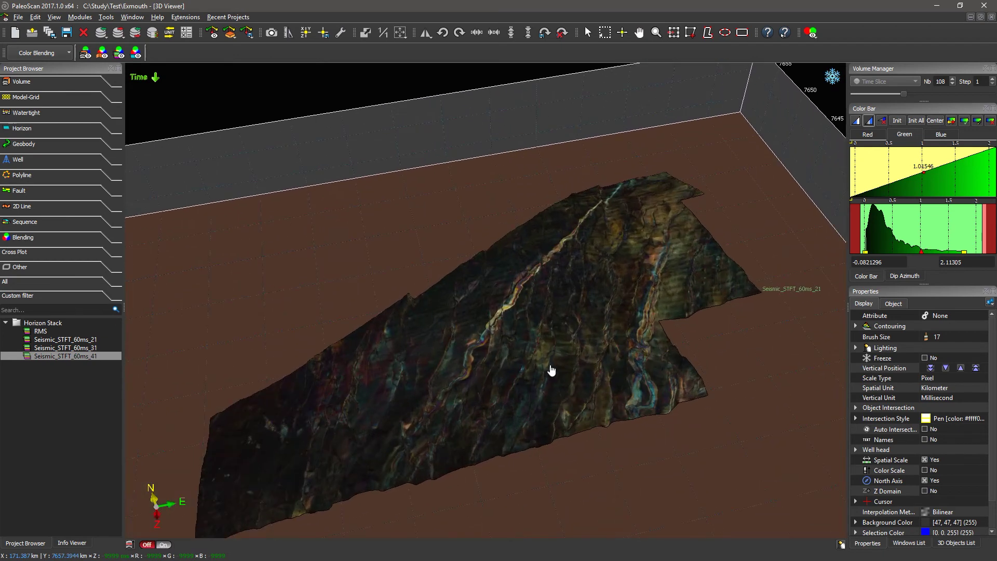
scroll(524, 362, "up", 1)
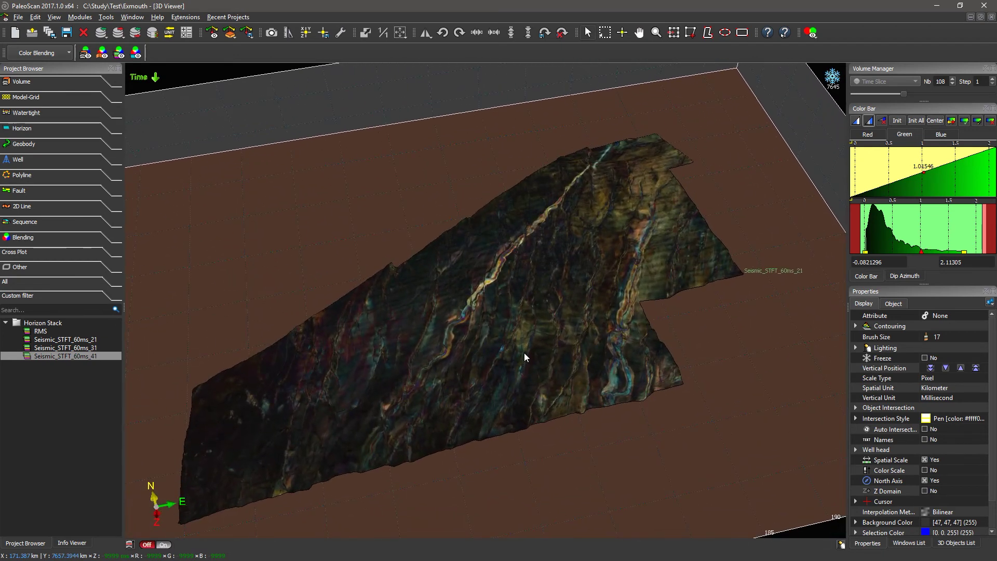
Select the blended horizon in the 3D scene and browse the neighbouring stack horizons, stopping at horizon 106
left_click(526, 357)
key("Down")
key("Down")
key("Down")
key("Down")
key("Down")
key("Down")
key("Down")
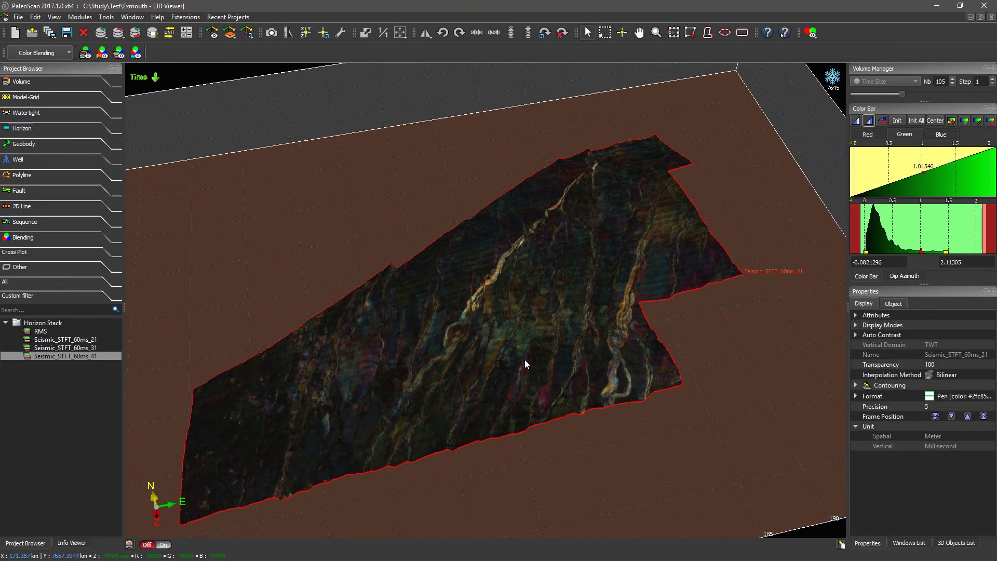
key("Up")
key("Up")
key("Up")
key("Up")
key("Up")
key("Up")
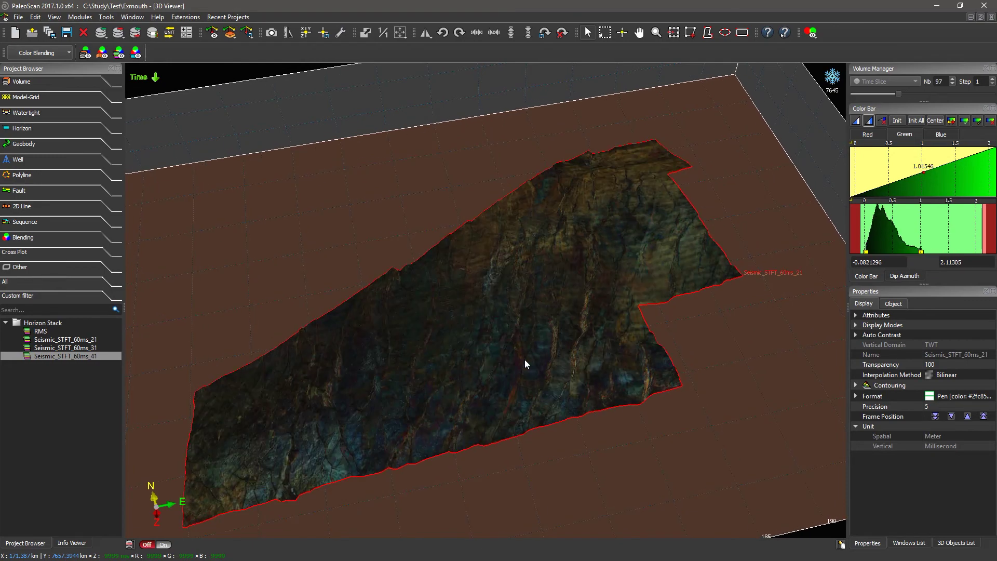
key("Up")
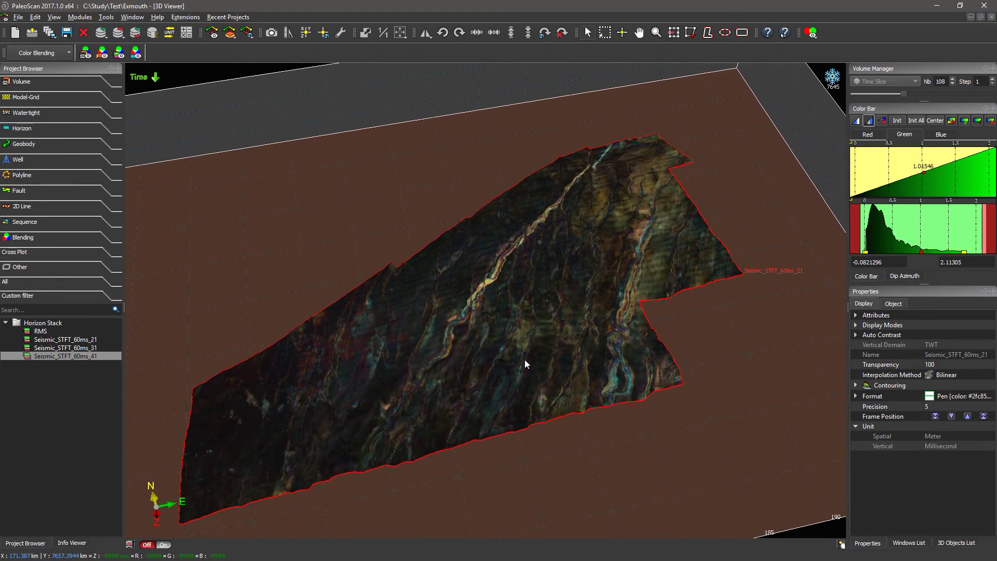
key("Down")
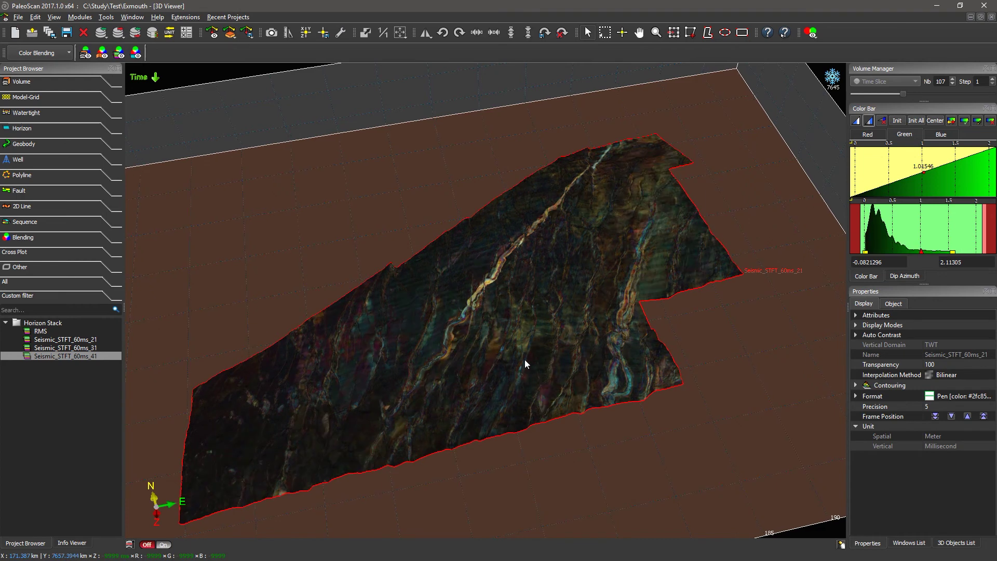
key("Down")
Show the 3D light controls and set the light direction to 335 and its elevation to 63
left_click(841, 545)
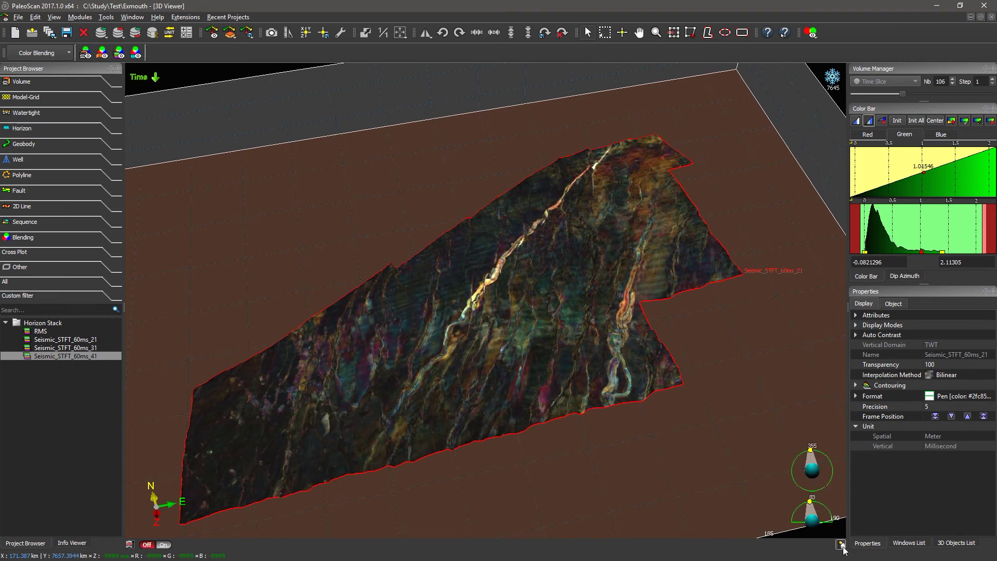
mouse_move(811, 452)
left_mouse_down()
mouse_move(795, 465)
mouse_move(831, 463)
mouse_move(838, 487)
mouse_move(844, 477)
mouse_move(817, 447)
mouse_move(804, 452)
left_mouse_up()
mouse_move(813, 502)
left_mouse_down()
mouse_move(798, 511)
mouse_move(814, 495)
mouse_move(801, 500)
left_mouse_up()
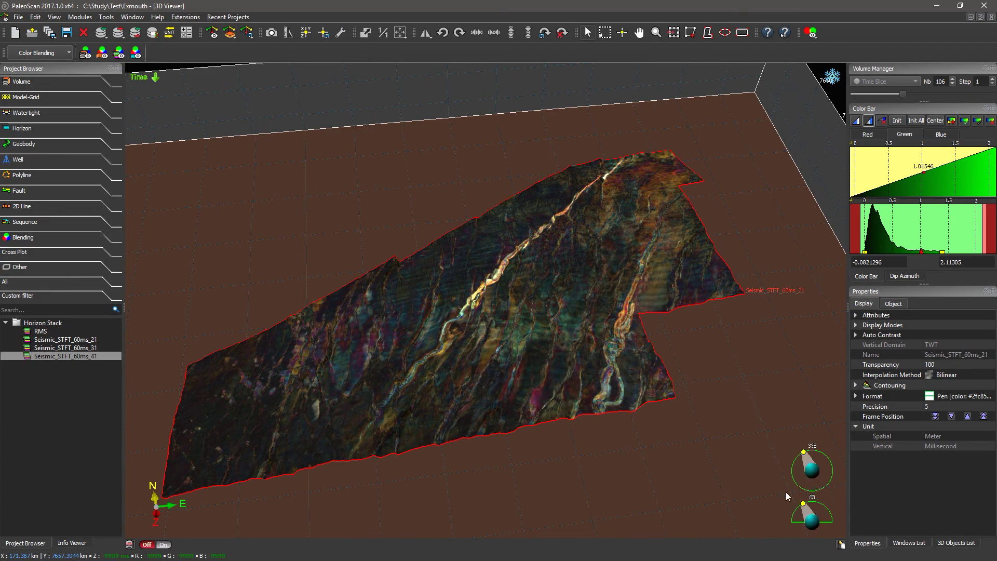
Add the Channel geobody to the 3D scene over the blended horizon
left_click_drag(635, 458, 406, 417)
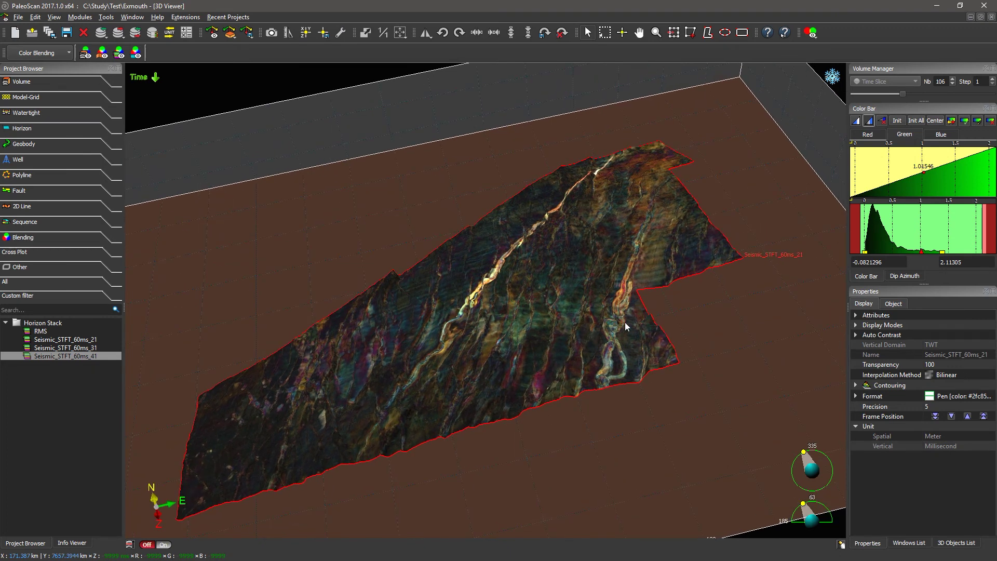
left_click(21, 144)
left_click_drag(46, 180, 482, 293)
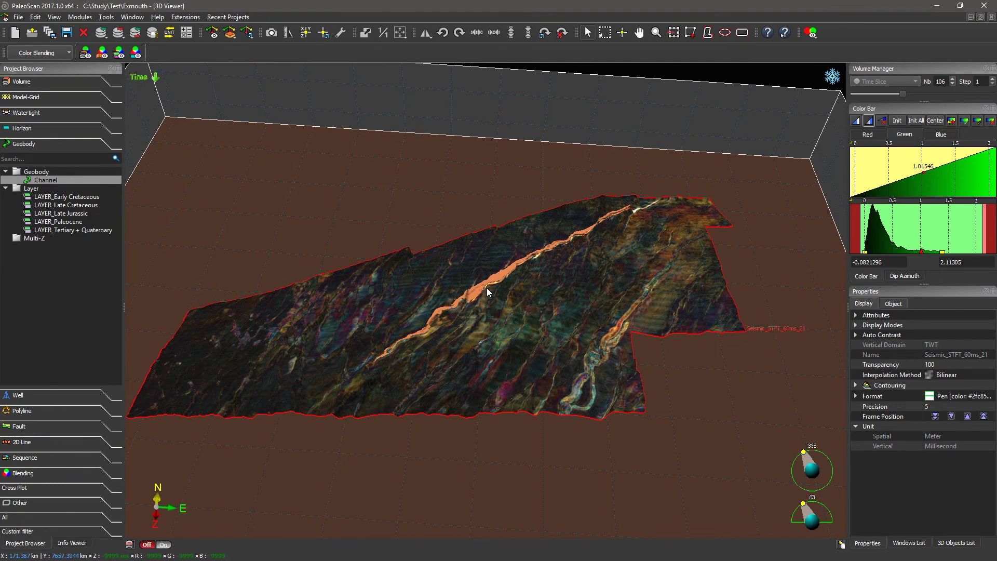